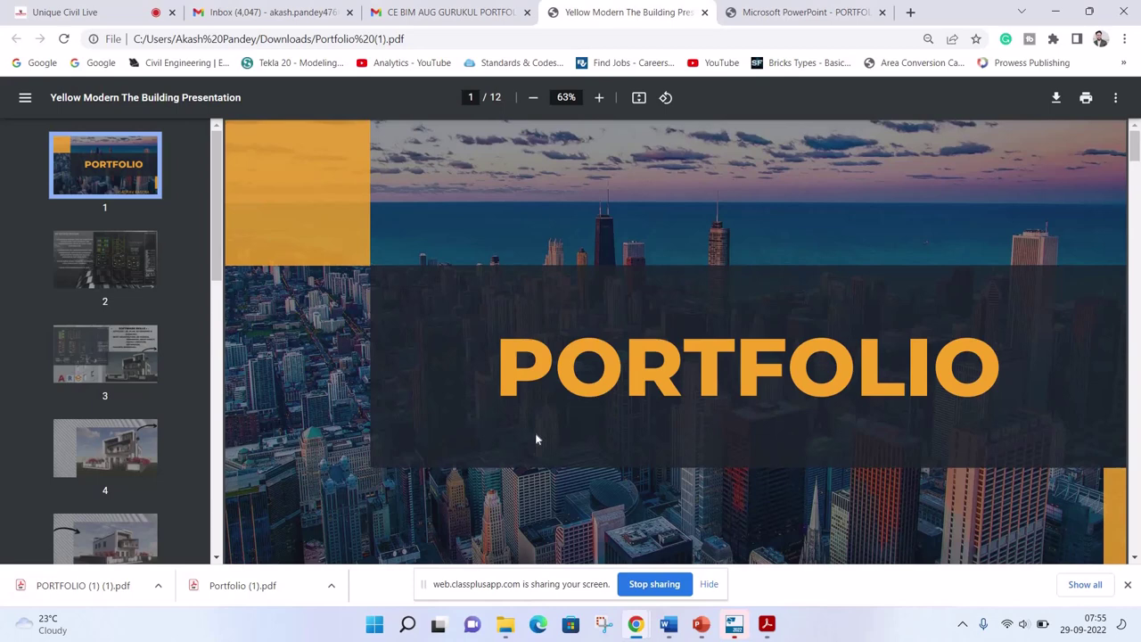
# Review all 12 PDF pages to the ThankYou slide, then open PORTFOLIO (1) (1).pdf from downloads
pyautogui.scroll(-3, 535, 439)
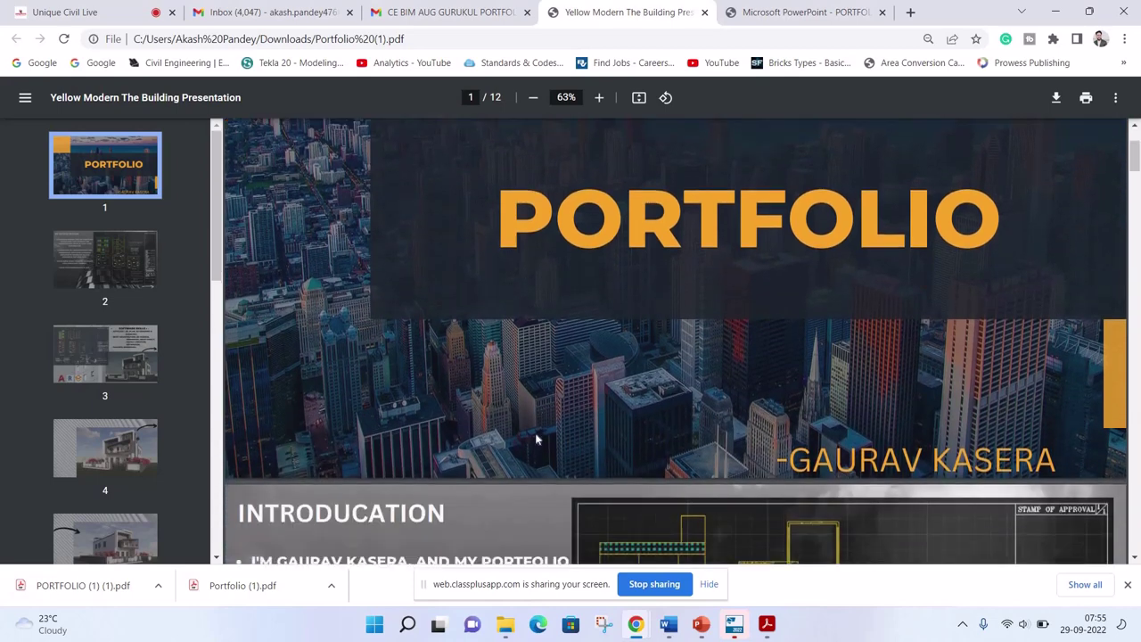
pyautogui.scroll(-3, 535, 438)
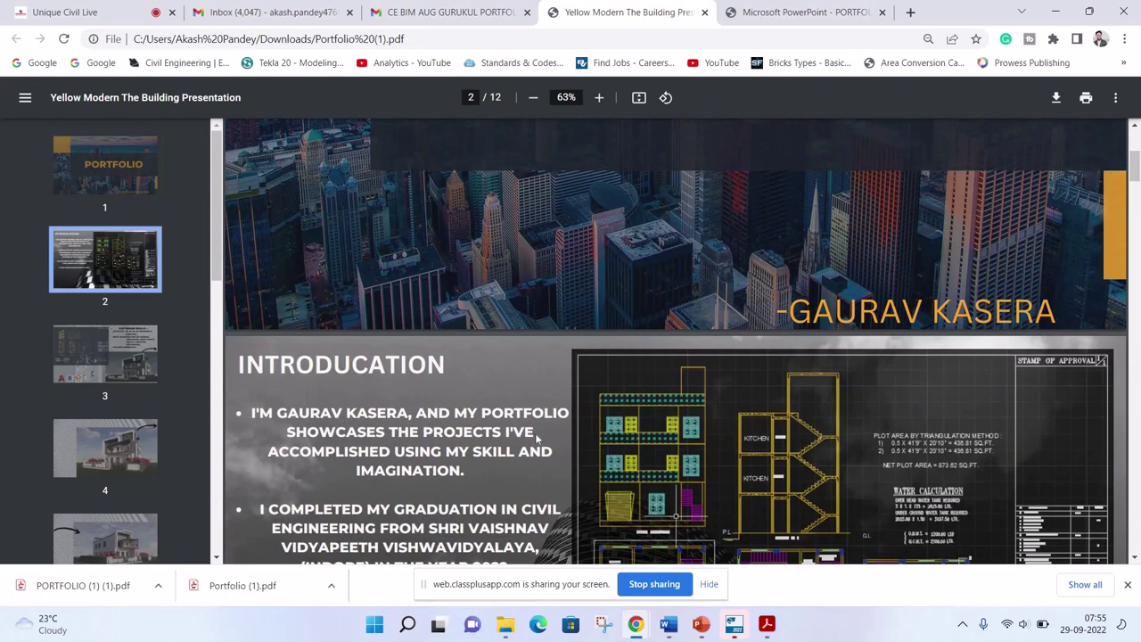
pyautogui.scroll(-2, 536, 437)
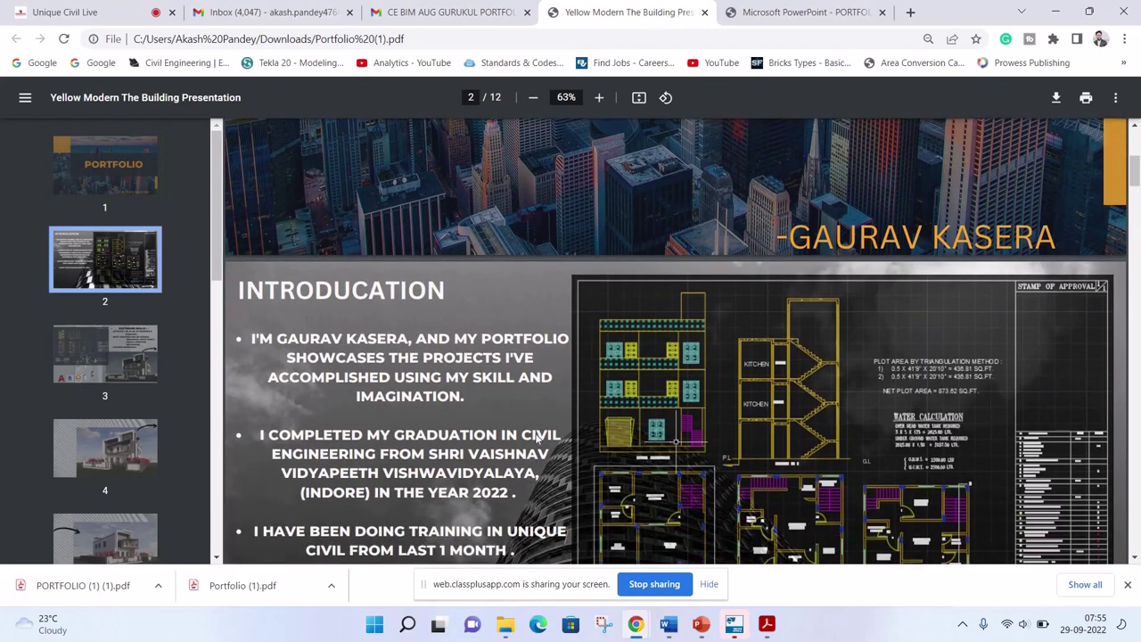
pyautogui.scroll(-2, 535, 437)
pyautogui.scroll(-1, 535, 436)
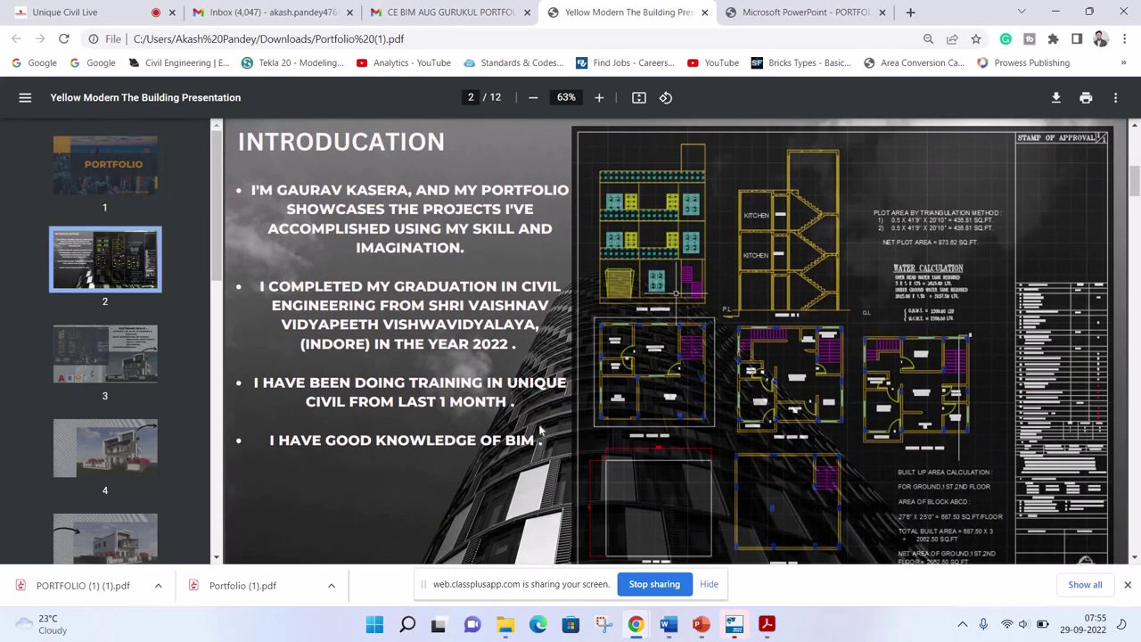
pyautogui.scroll(-2, 540, 431)
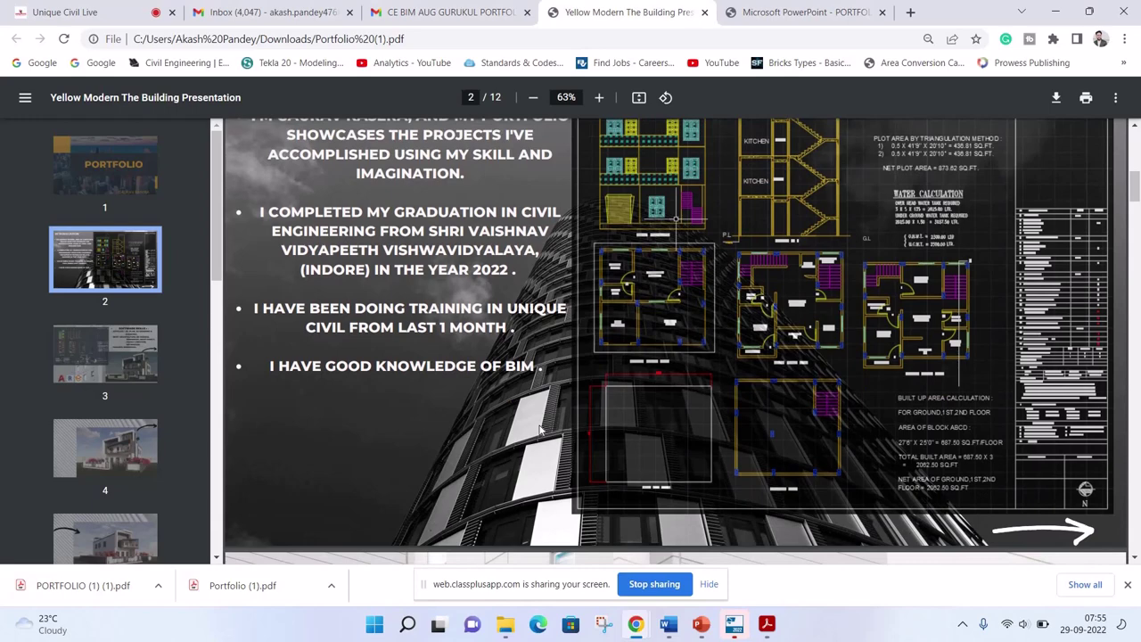
pyautogui.scroll(-2, 539, 430)
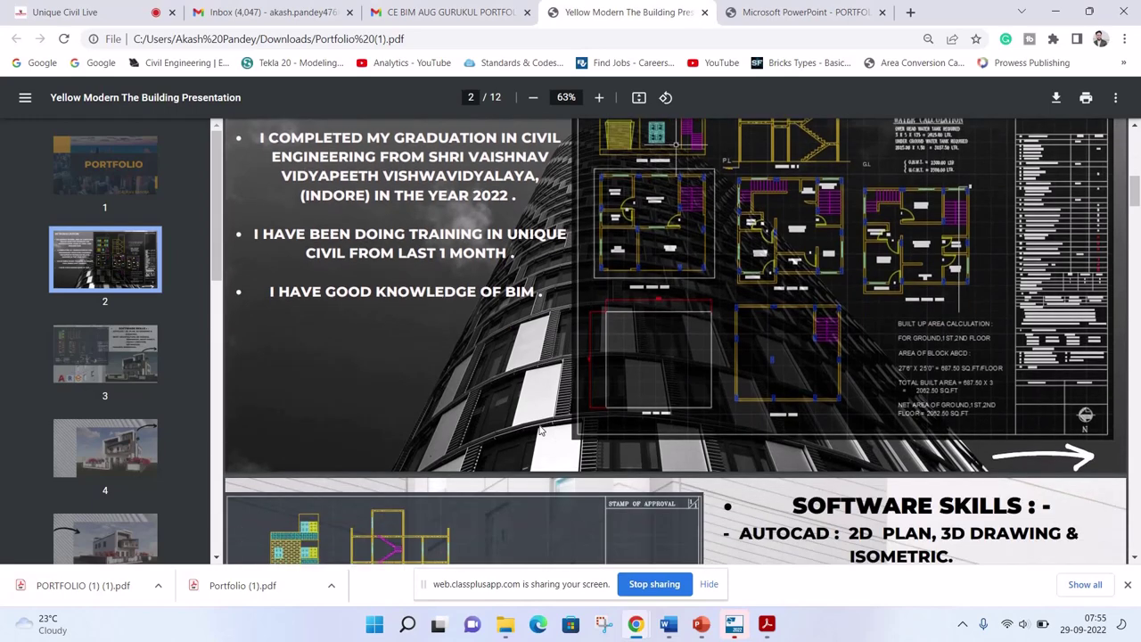
pyautogui.scroll(-2, 539, 430)
pyautogui.scroll(-5, 539, 425)
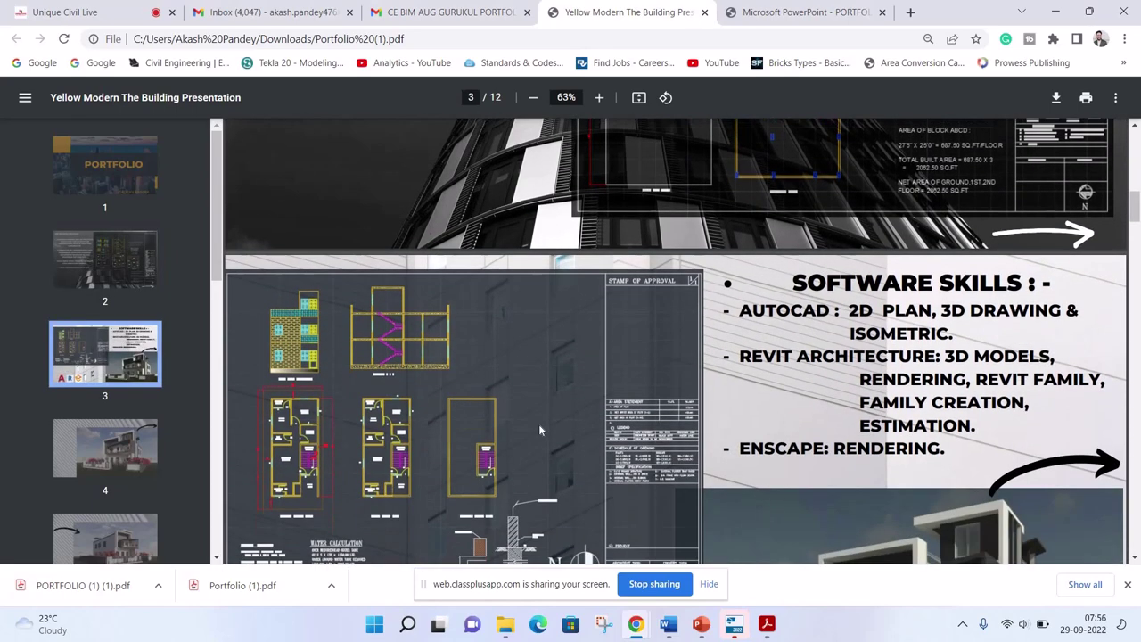
pyautogui.scroll(-2, 536, 431)
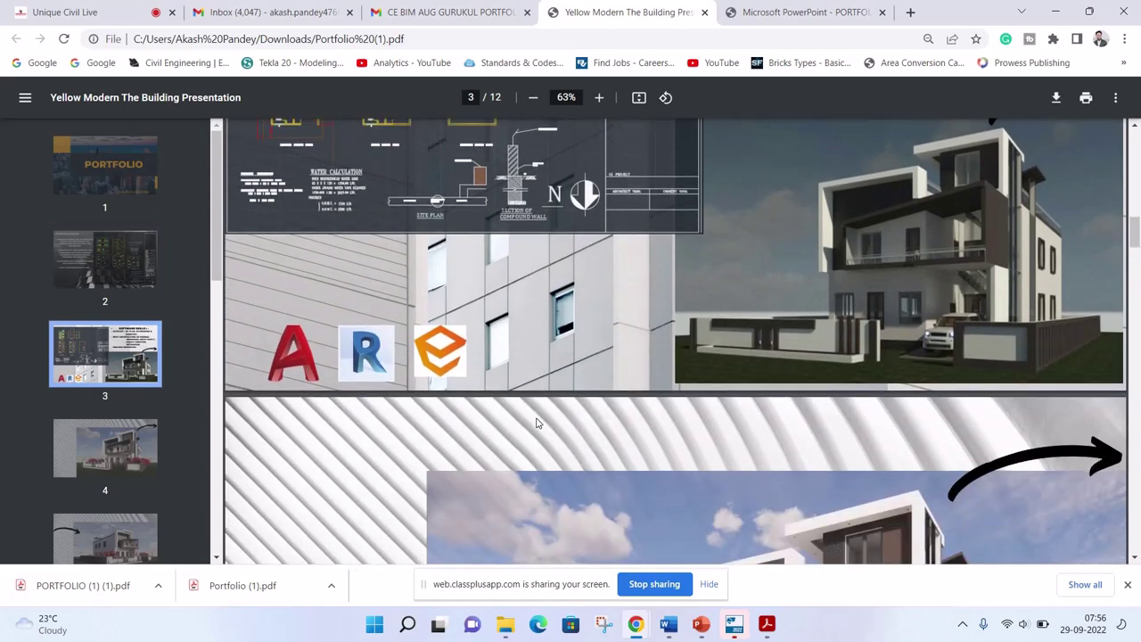
pyautogui.scroll(-2, 536, 423)
pyautogui.scroll(-1, 536, 423)
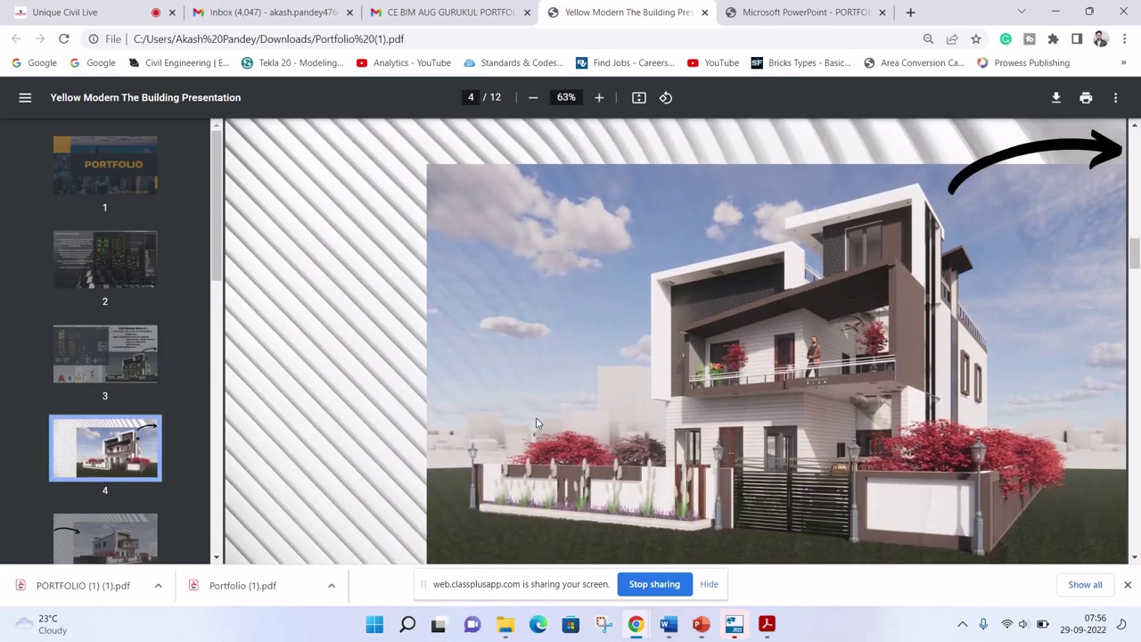
pyautogui.scroll(-1, 535, 423)
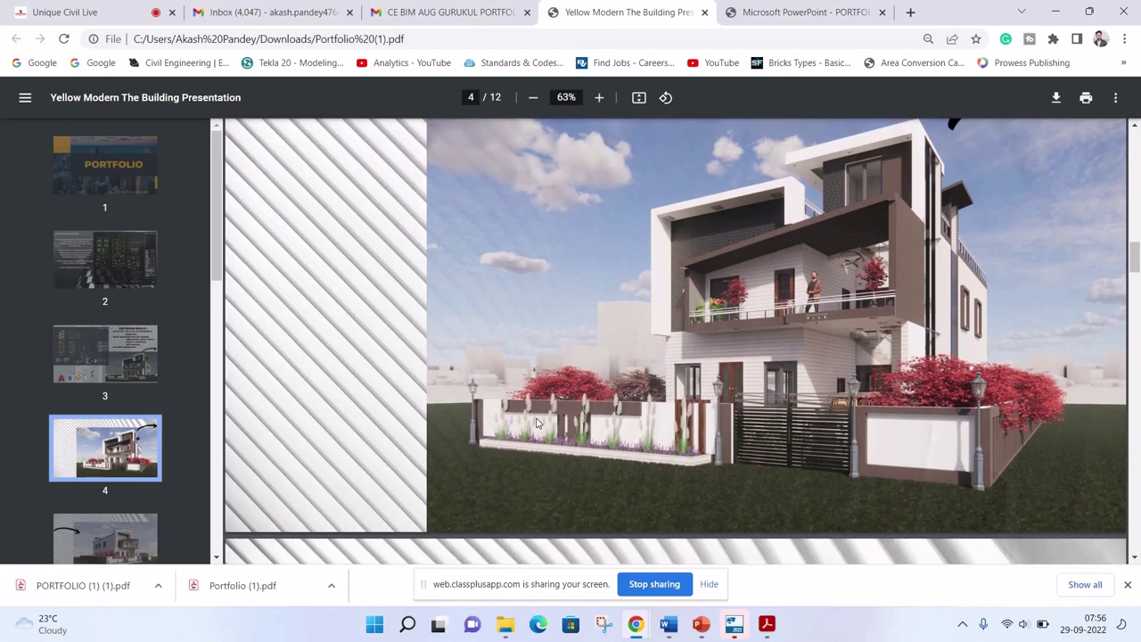
pyautogui.scroll(-2, 536, 422)
pyautogui.scroll(-2, 536, 423)
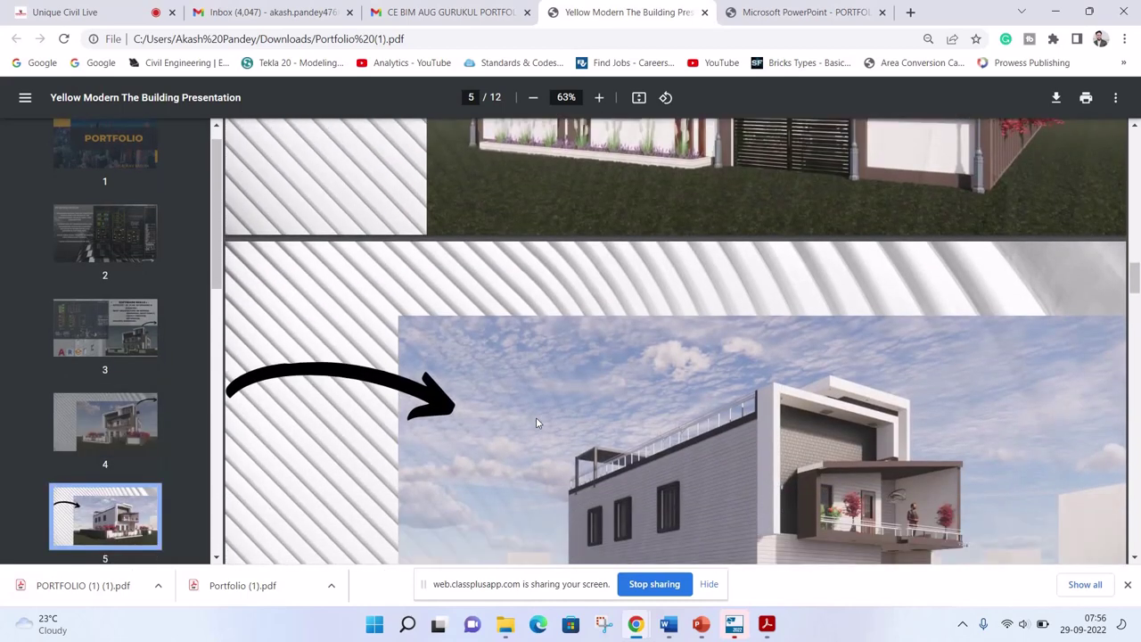
pyautogui.scroll(-1, 535, 423)
pyautogui.scroll(-1, 536, 423)
pyautogui.scroll(-1, 536, 423)
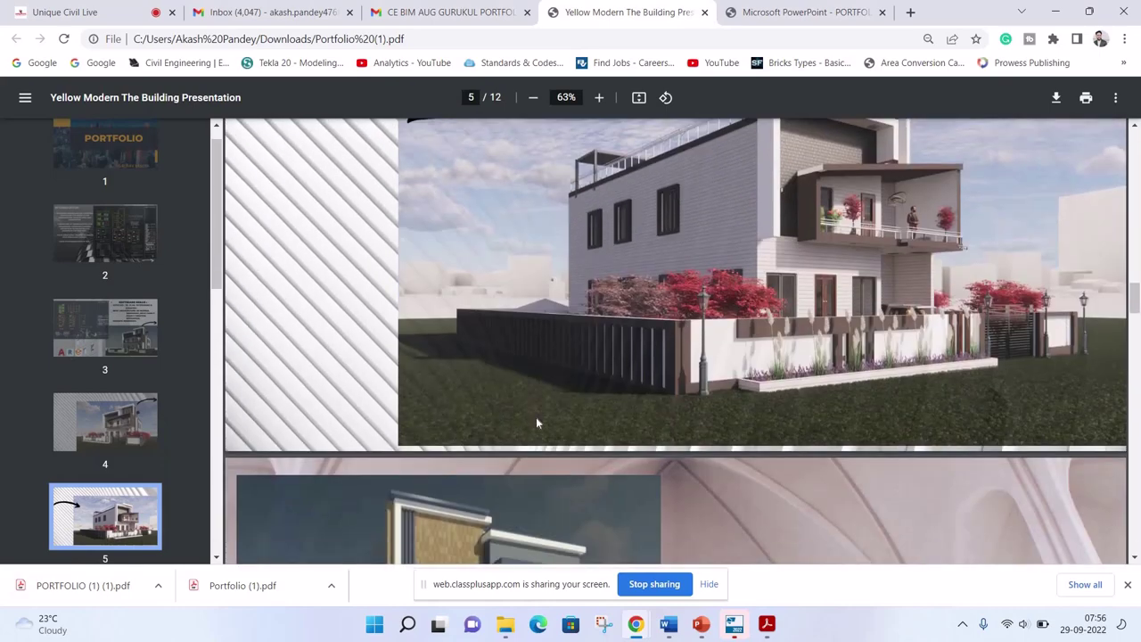
pyautogui.scroll(-1, 536, 422)
pyautogui.scroll(-1, 536, 423)
pyautogui.scroll(-2, 536, 422)
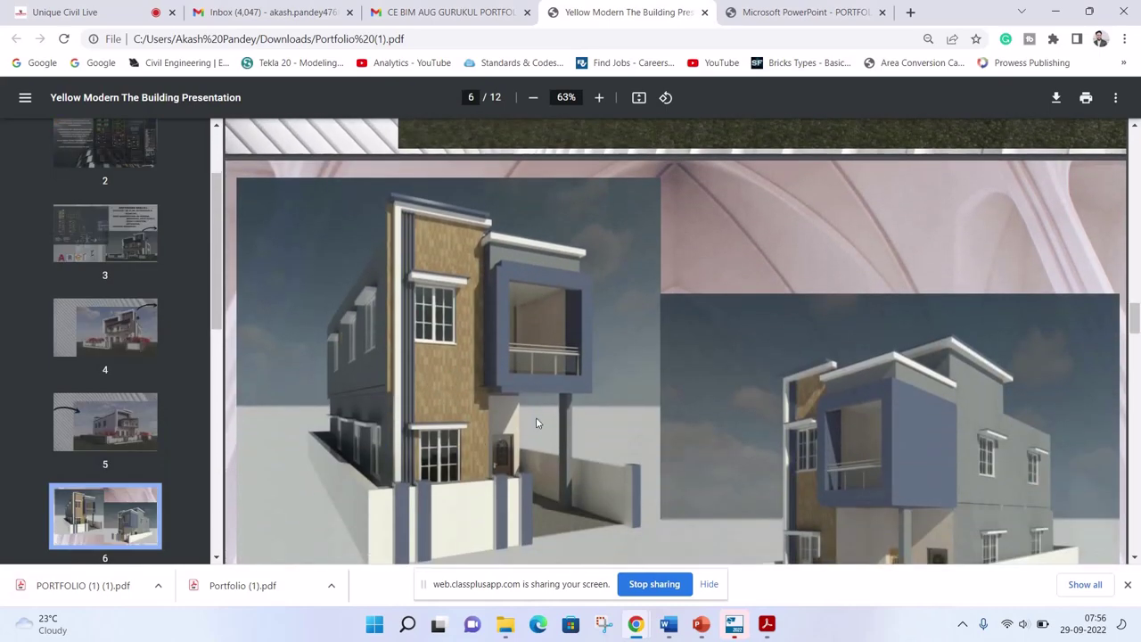
pyautogui.scroll(-2, 535, 423)
pyautogui.scroll(-1, 536, 423)
pyautogui.scroll(-2, 536, 423)
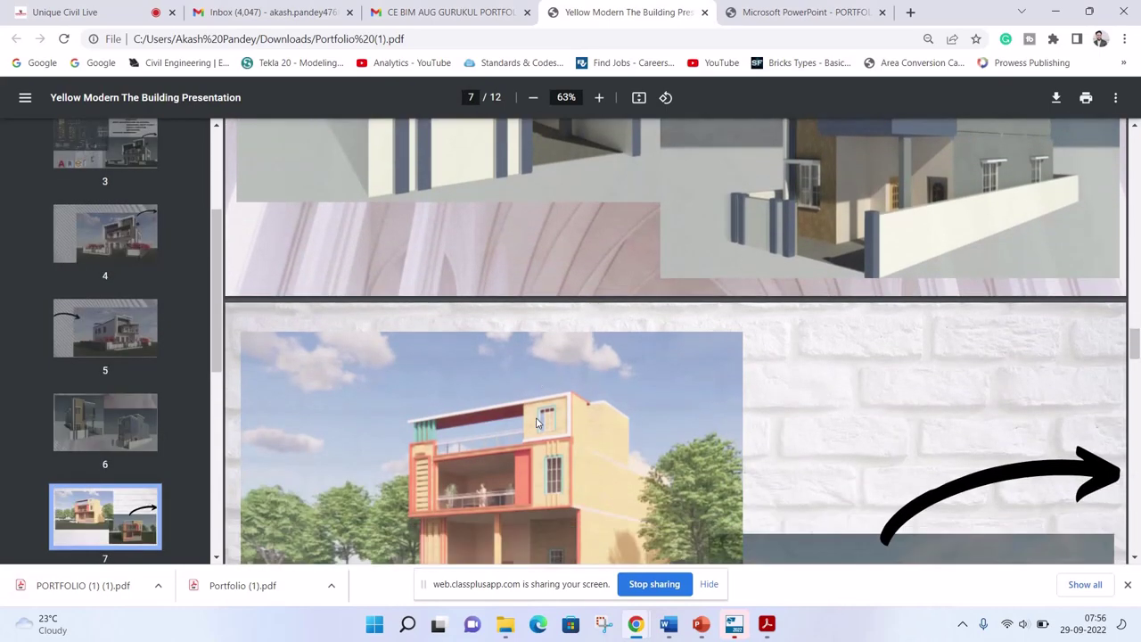
pyautogui.scroll(-2, 536, 423)
pyautogui.scroll(-1, 535, 422)
pyautogui.scroll(-1, 536, 422)
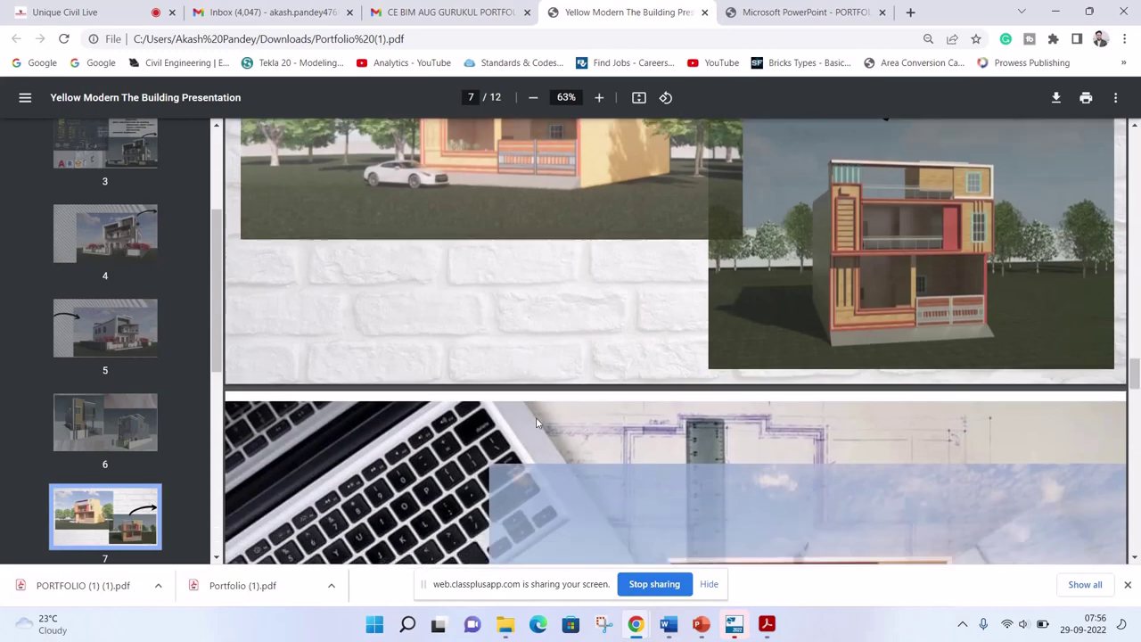
pyautogui.scroll(-2, 535, 422)
pyautogui.scroll(-2, 536, 423)
pyautogui.scroll(-1, 536, 422)
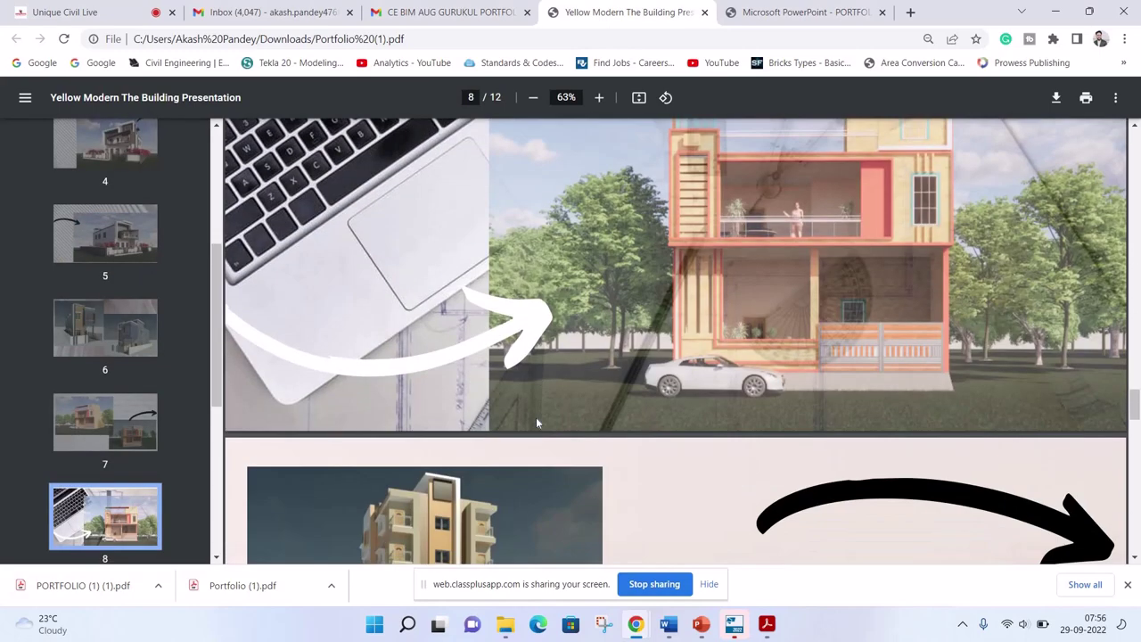
pyautogui.scroll(-1, 536, 422)
pyautogui.scroll(-2, 536, 422)
pyautogui.scroll(-1, 535, 422)
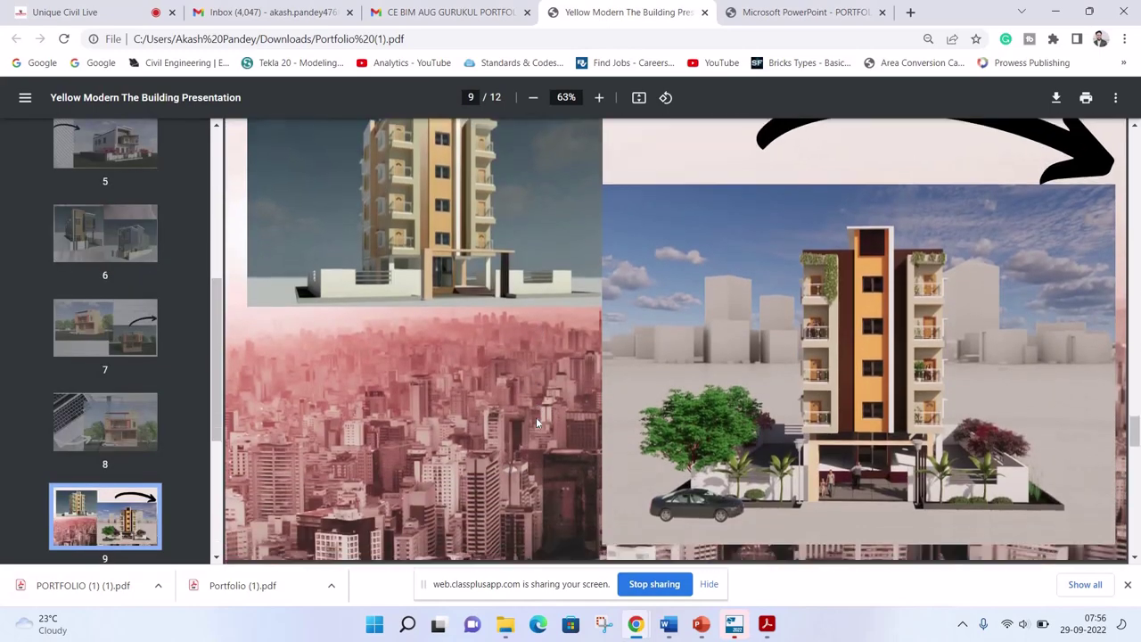
pyautogui.scroll(-2, 536, 421)
pyautogui.scroll(-1, 536, 421)
pyautogui.scroll(-2, 536, 421)
pyautogui.scroll(-1, 536, 421)
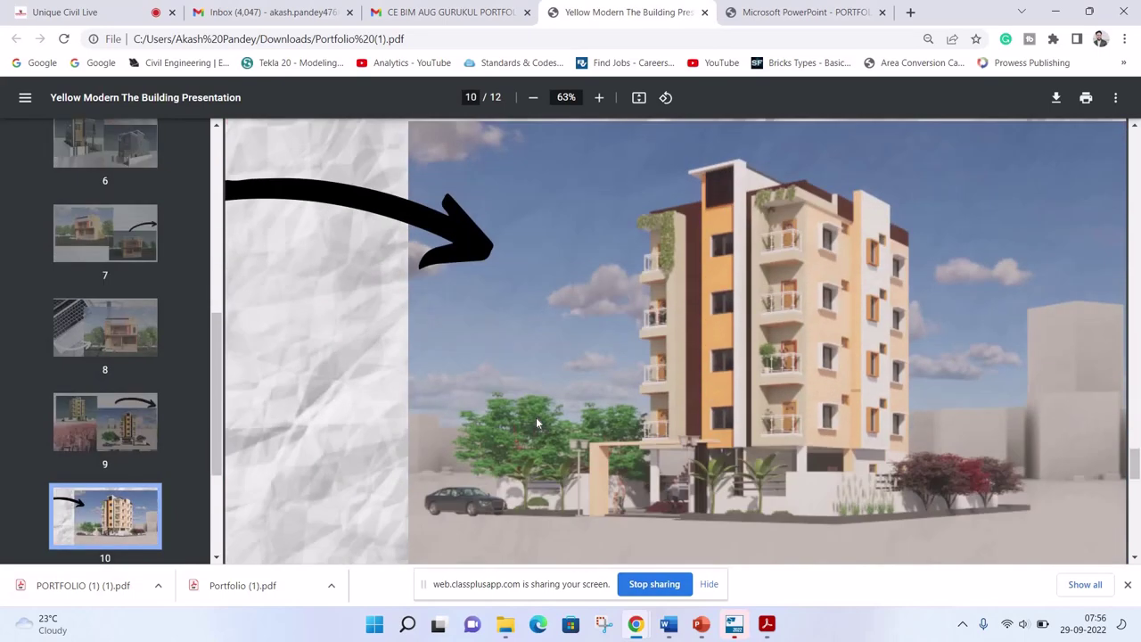
pyautogui.scroll(-1, 536, 423)
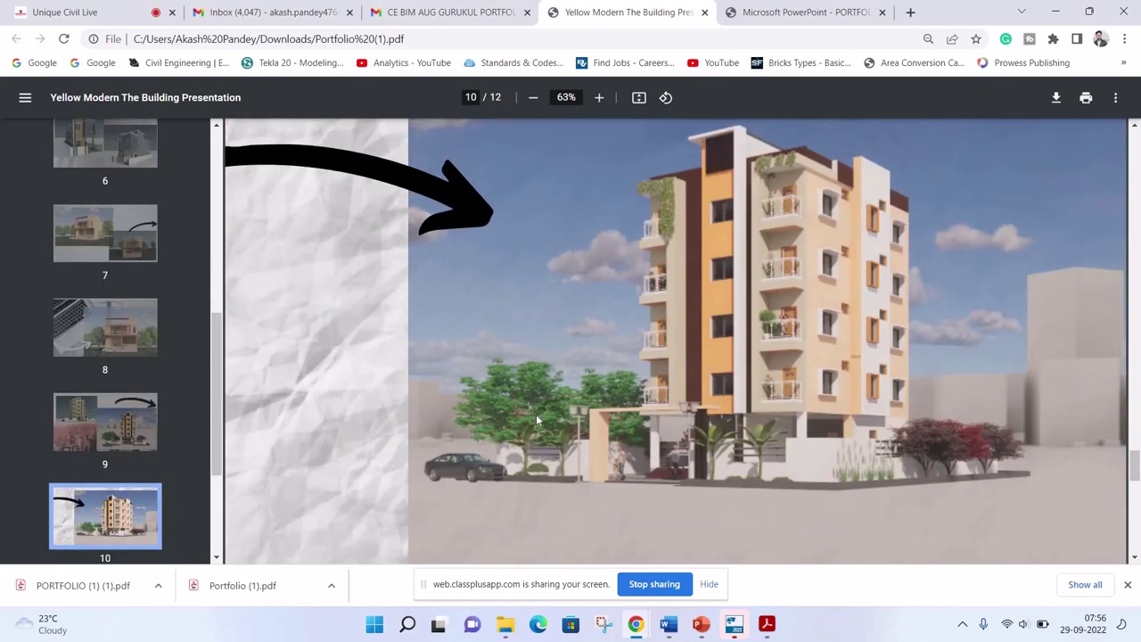
pyautogui.scroll(-3, 535, 419)
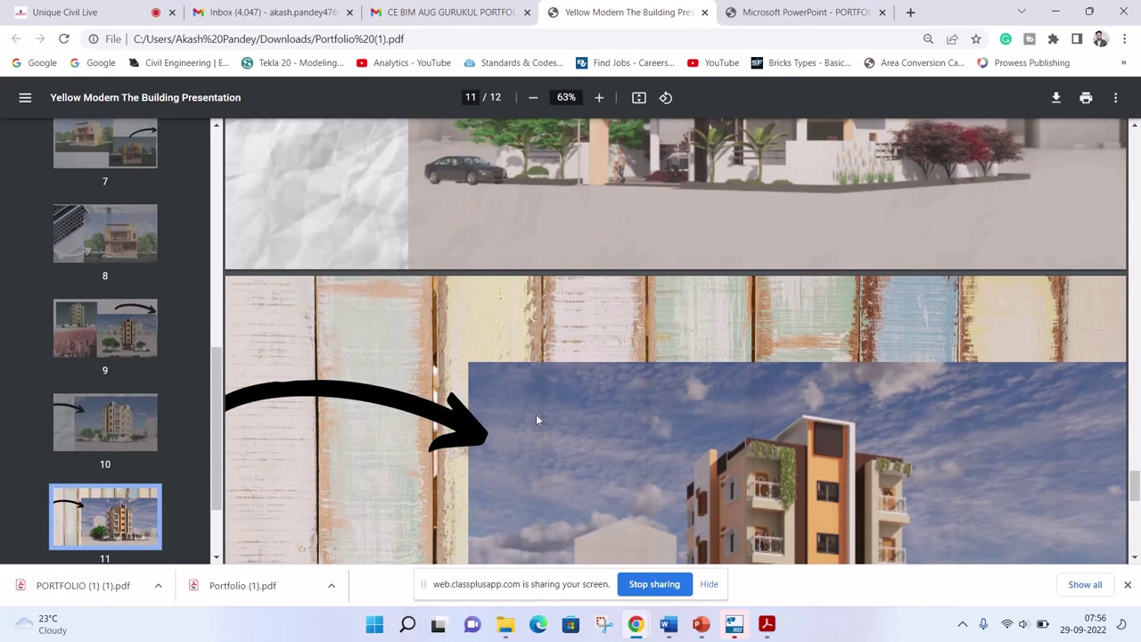
pyautogui.scroll(-1, 536, 420)
pyautogui.scroll(-1, 536, 420)
pyautogui.scroll(-2, 536, 420)
pyautogui.scroll(-1, 536, 420)
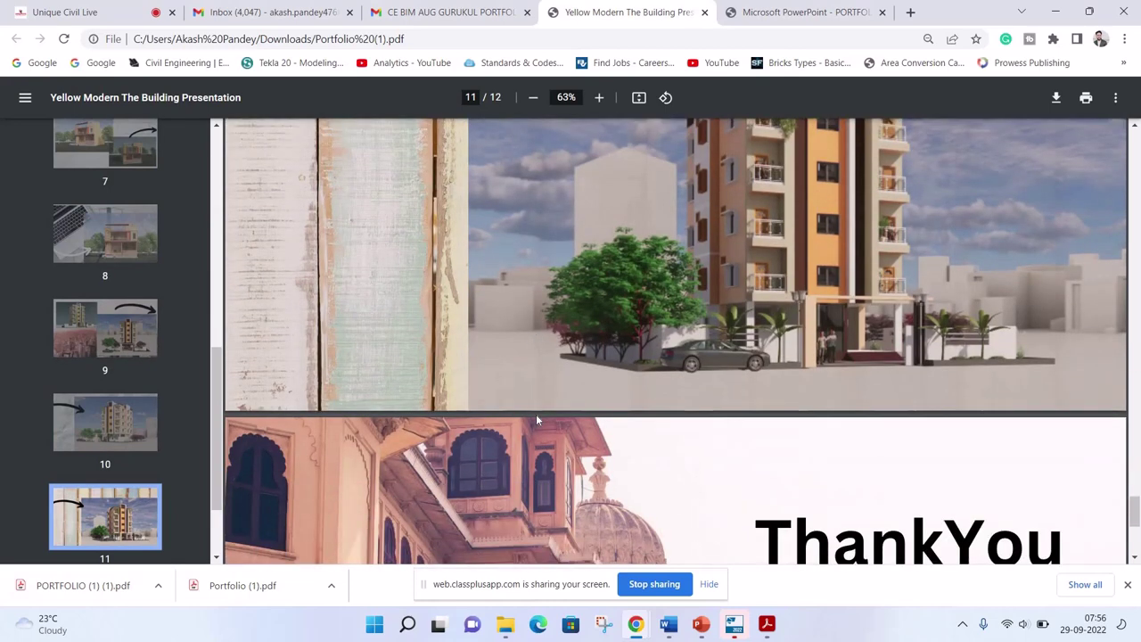
pyautogui.scroll(-2, 536, 414)
pyautogui.scroll(-1, 536, 413)
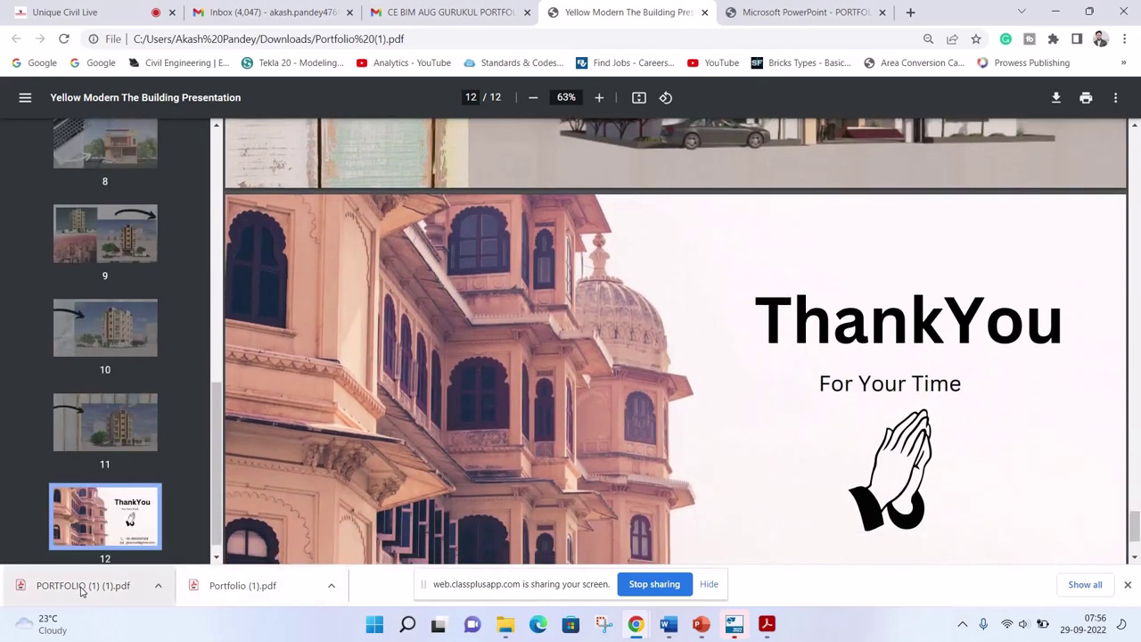
pyautogui.click(82, 587)
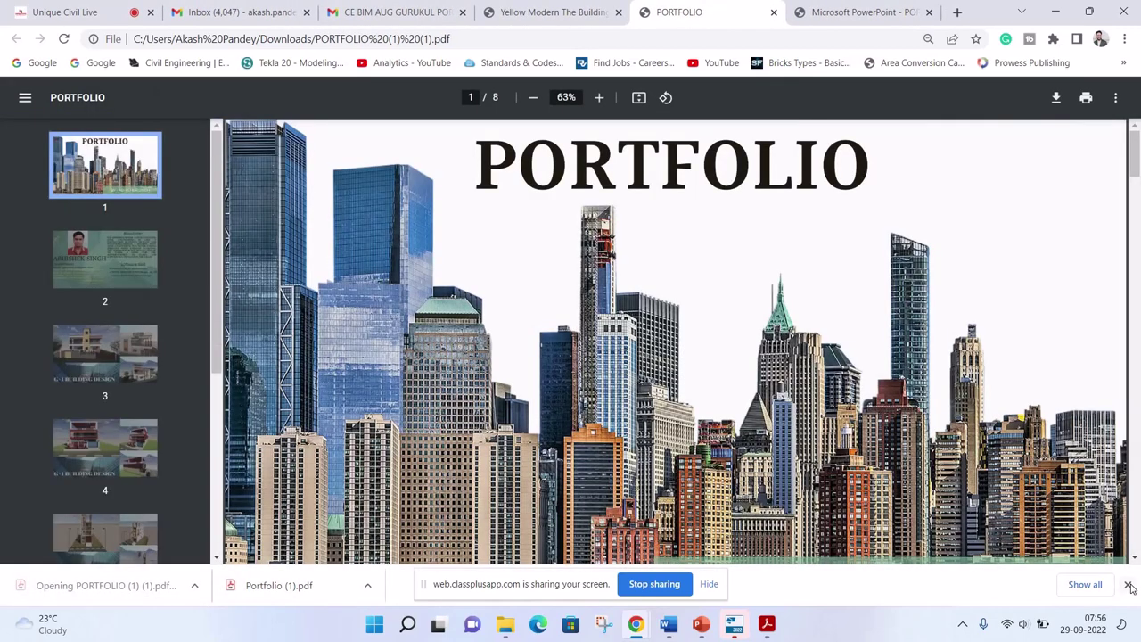
pyautogui.click(1128, 584)
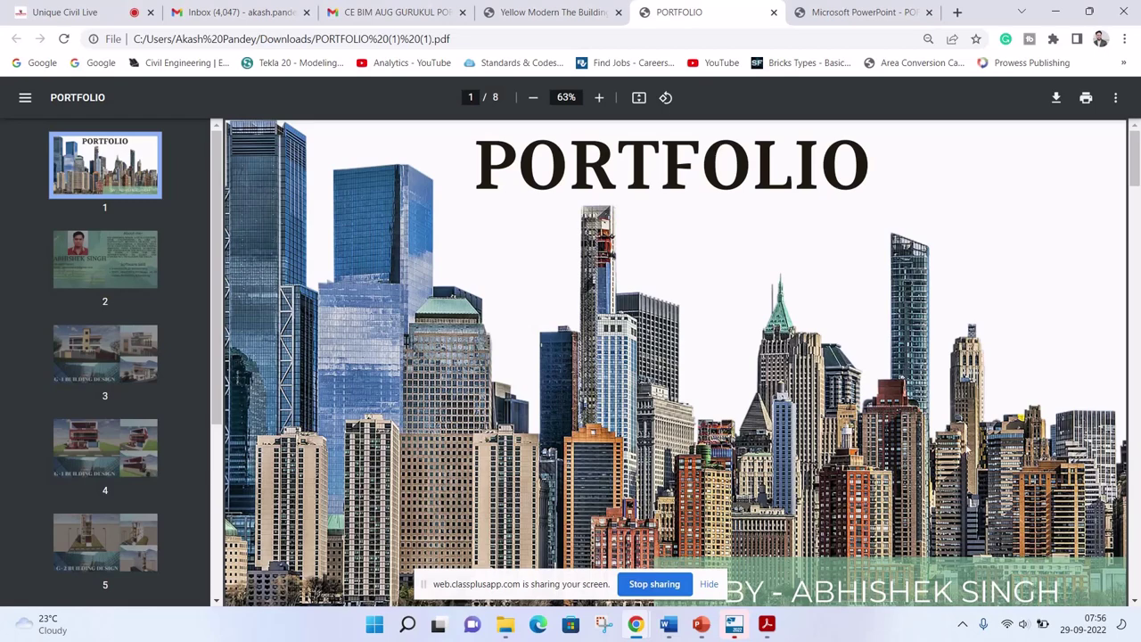
pyautogui.scroll(-2, 965, 448)
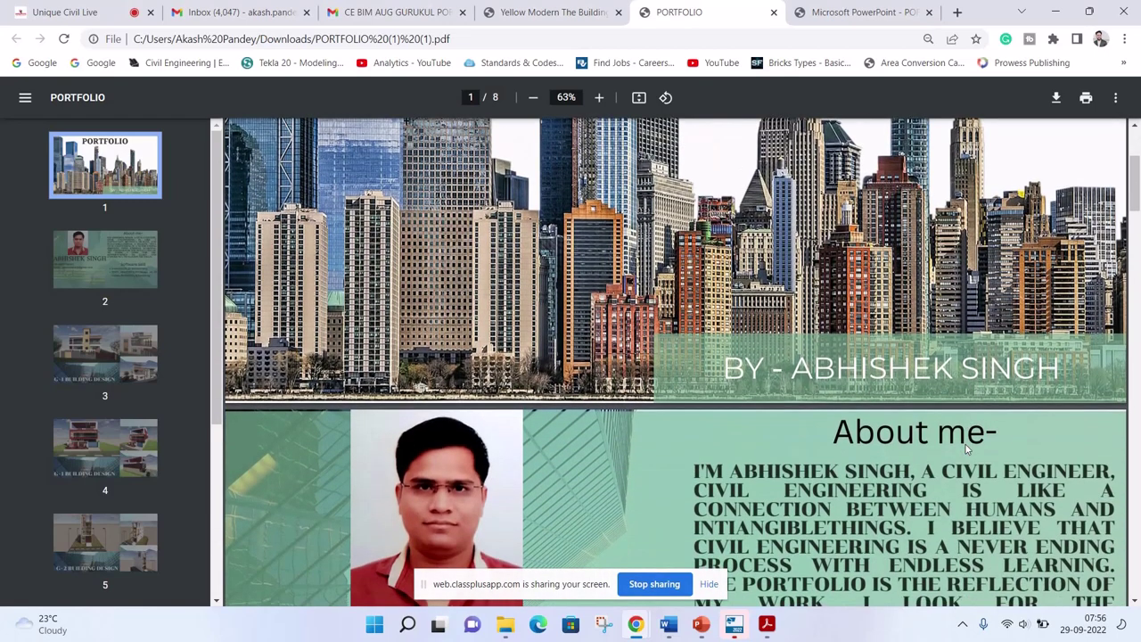
pyautogui.scroll(-2, 967, 450)
pyautogui.scroll(-1, 966, 448)
pyautogui.scroll(-2, 965, 448)
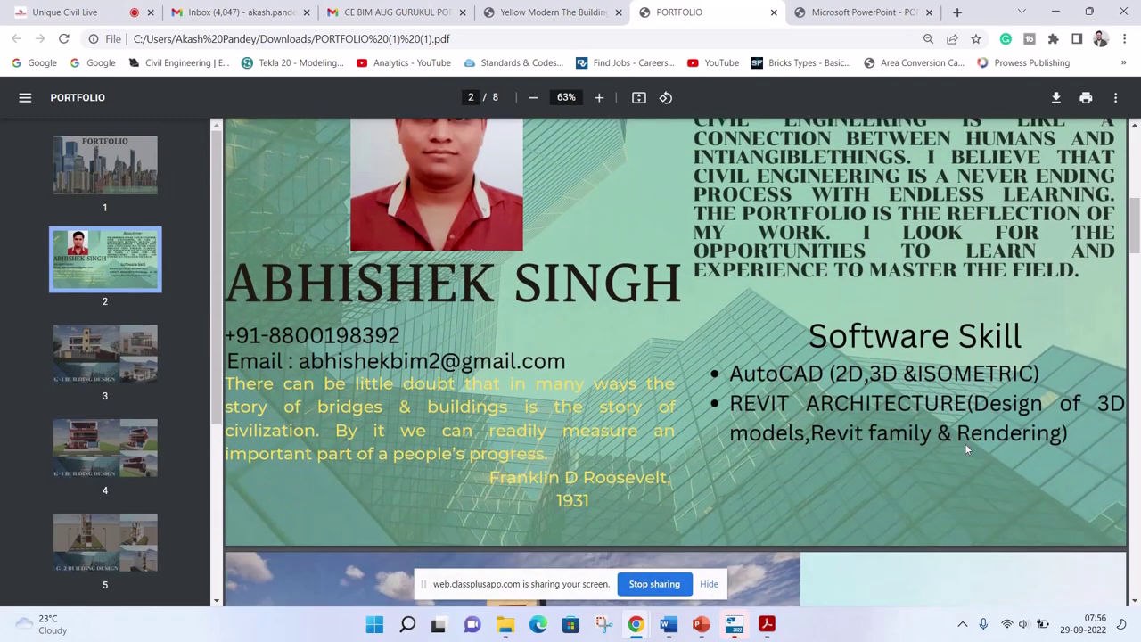
pyautogui.scroll(-2, 965, 449)
pyautogui.scroll(-1, 966, 448)
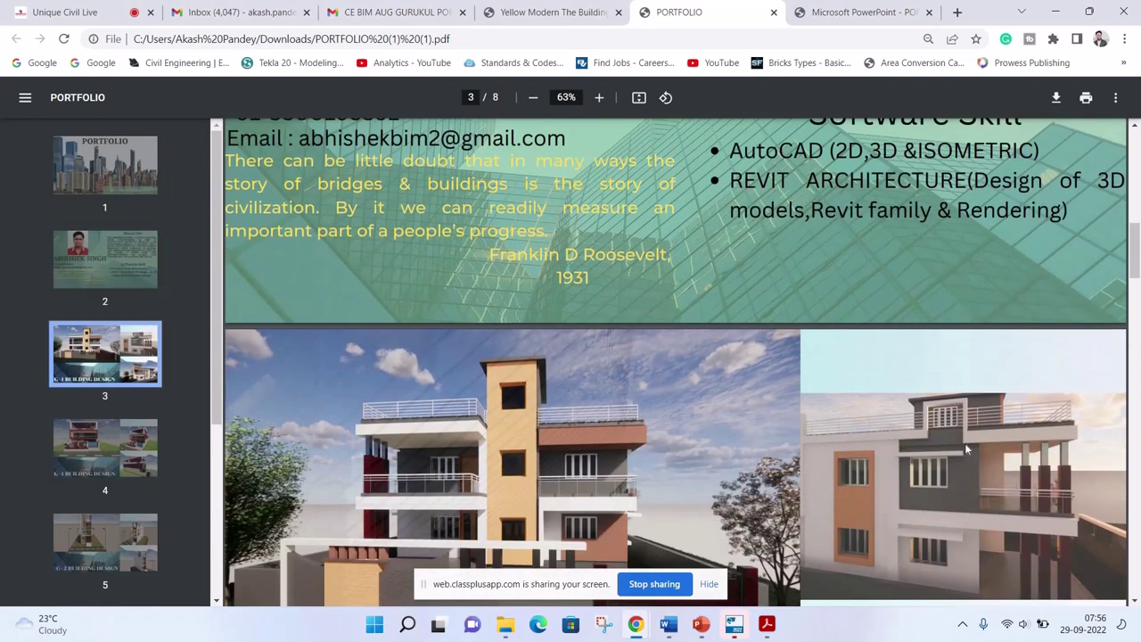
pyautogui.scroll(-2, 965, 449)
pyautogui.scroll(-1, 965, 448)
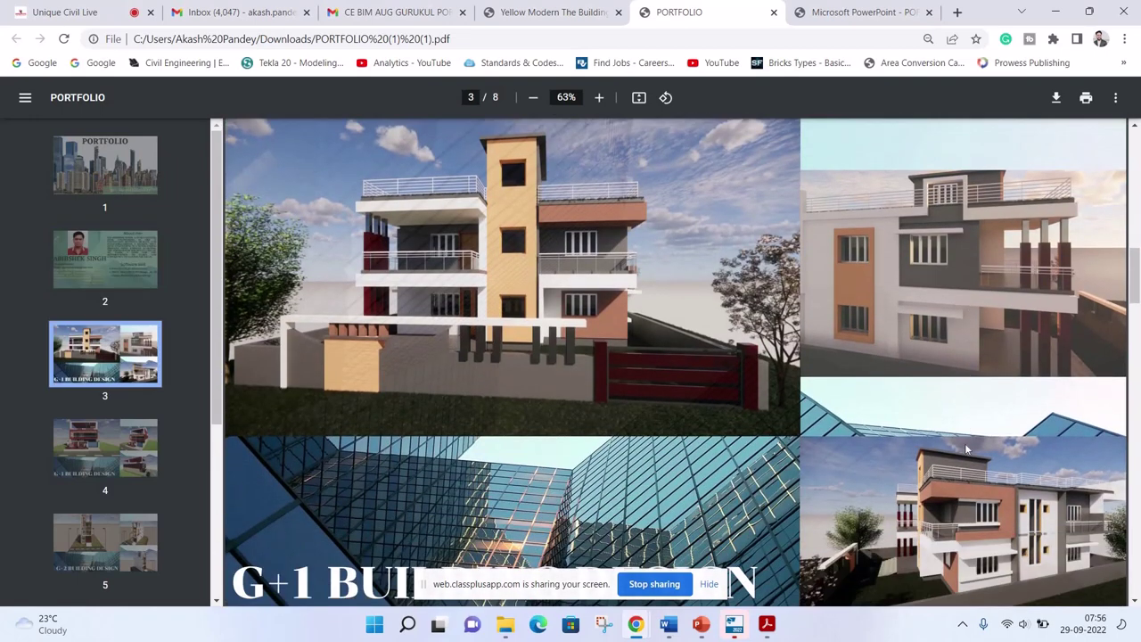
pyautogui.scroll(-1, 965, 449)
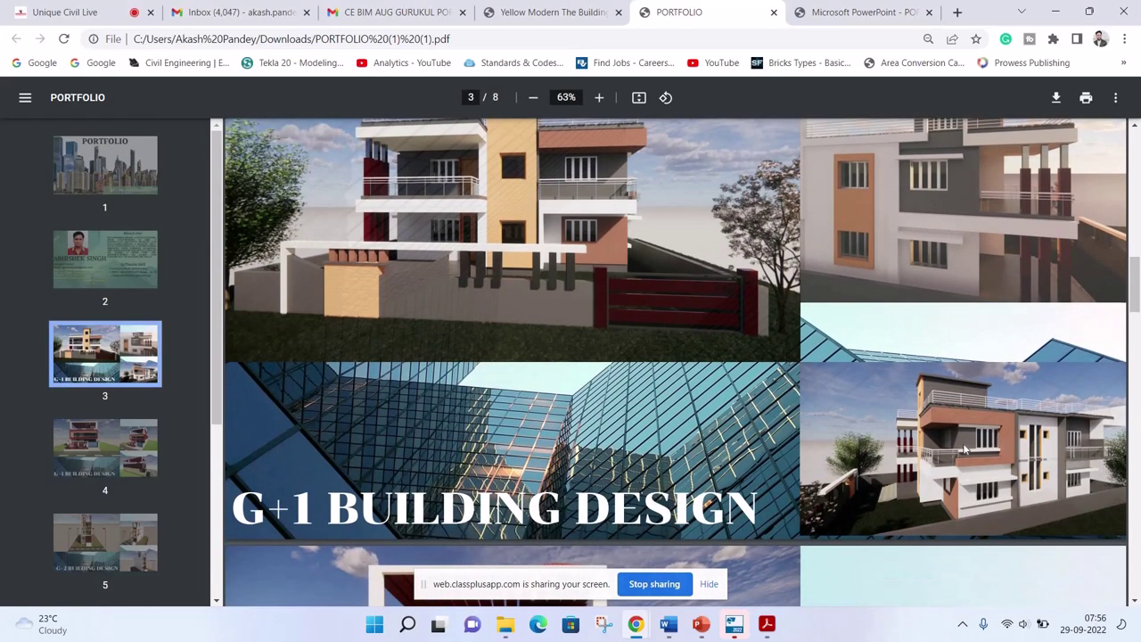
pyautogui.click(54, 12)
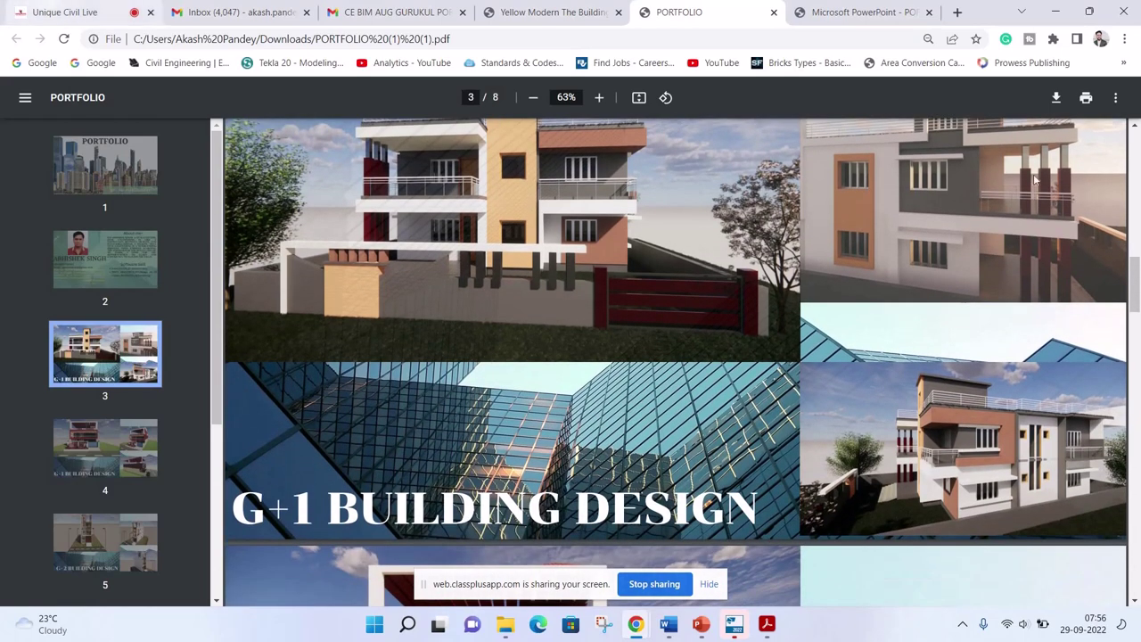
pyautogui.click(806, 12)
pyautogui.click(737, 6)
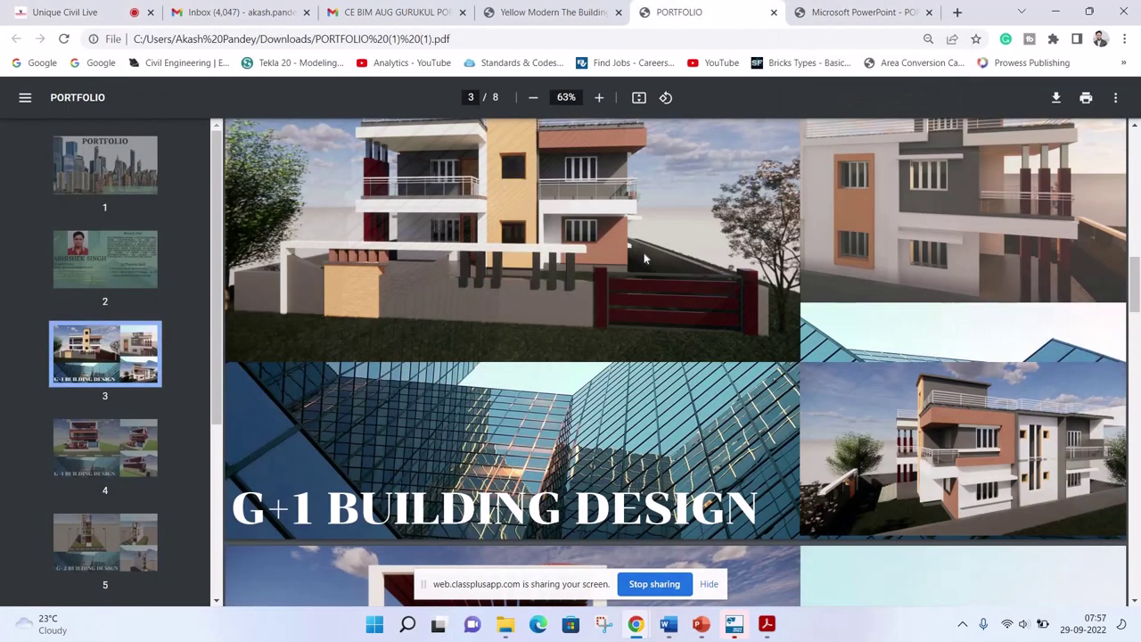
# Scroll down through the building design pages 3–7 of the second portfolio PDF
pyautogui.scroll(-2, 645, 259)
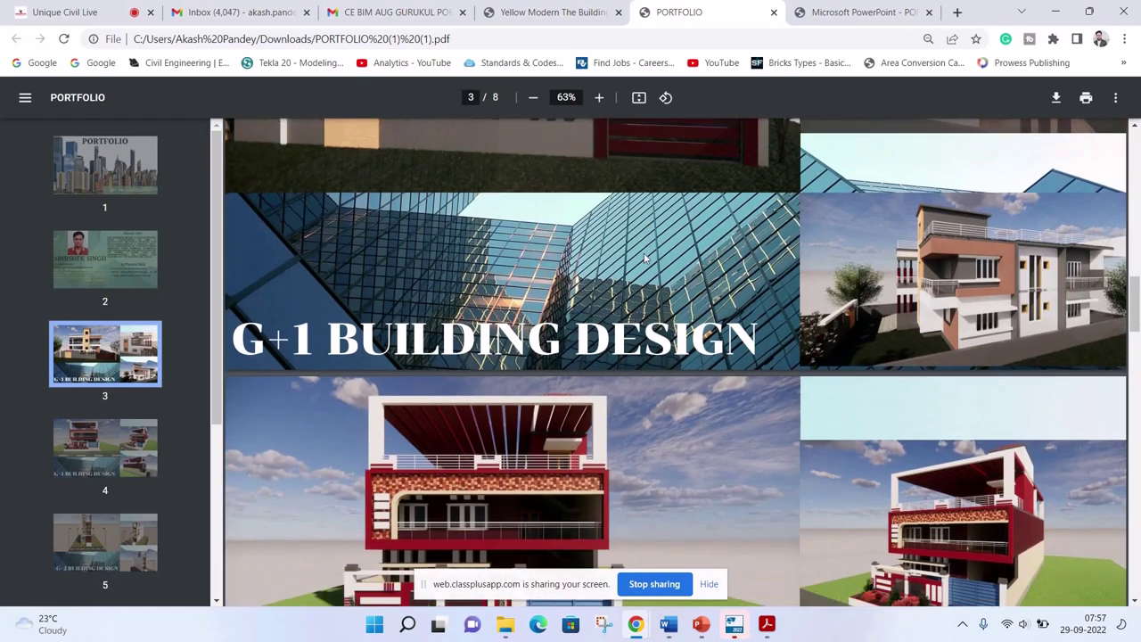
pyautogui.scroll(-2, 646, 258)
pyautogui.scroll(-1, 645, 259)
pyautogui.scroll(-1, 646, 259)
pyautogui.scroll(-1, 645, 258)
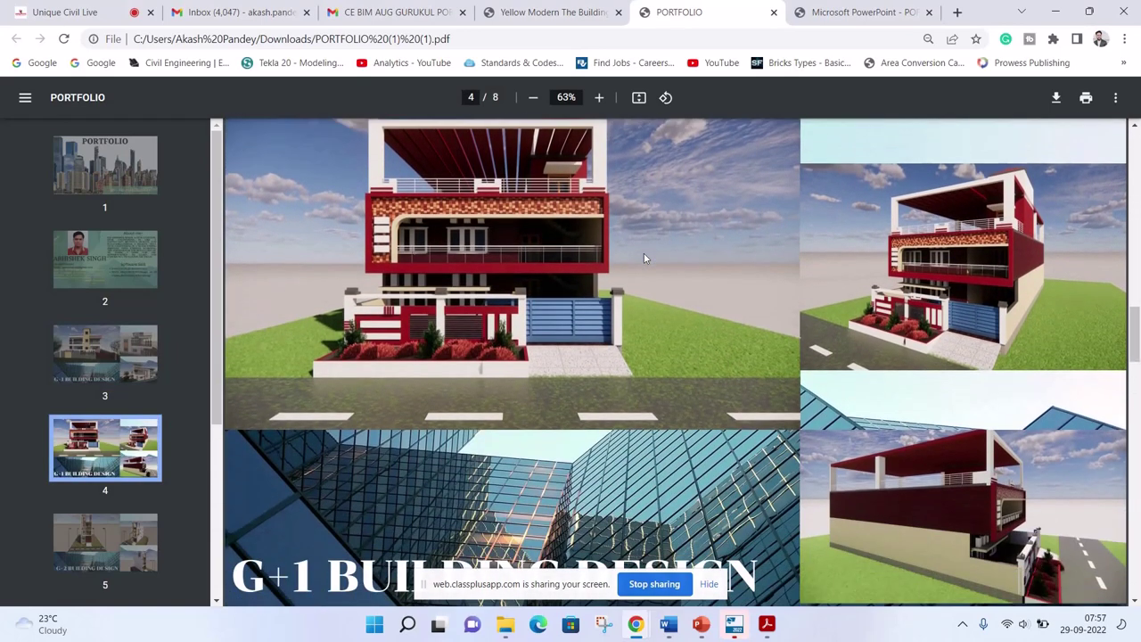
pyautogui.scroll(-1, 644, 258)
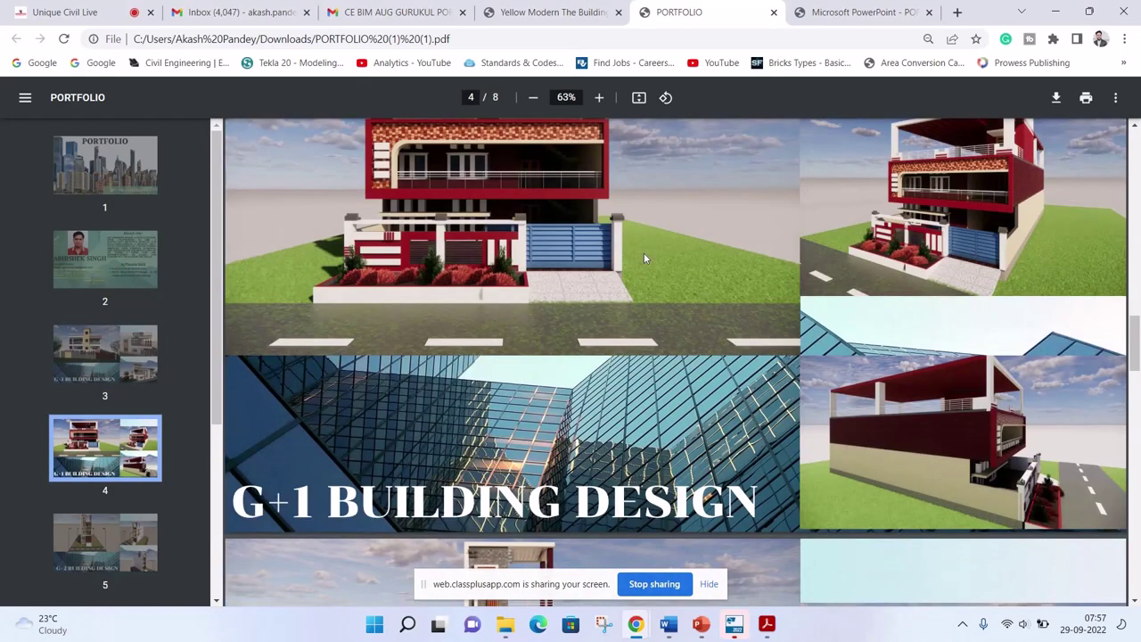
pyautogui.scroll(-1, 644, 258)
pyautogui.scroll(-1, 645, 258)
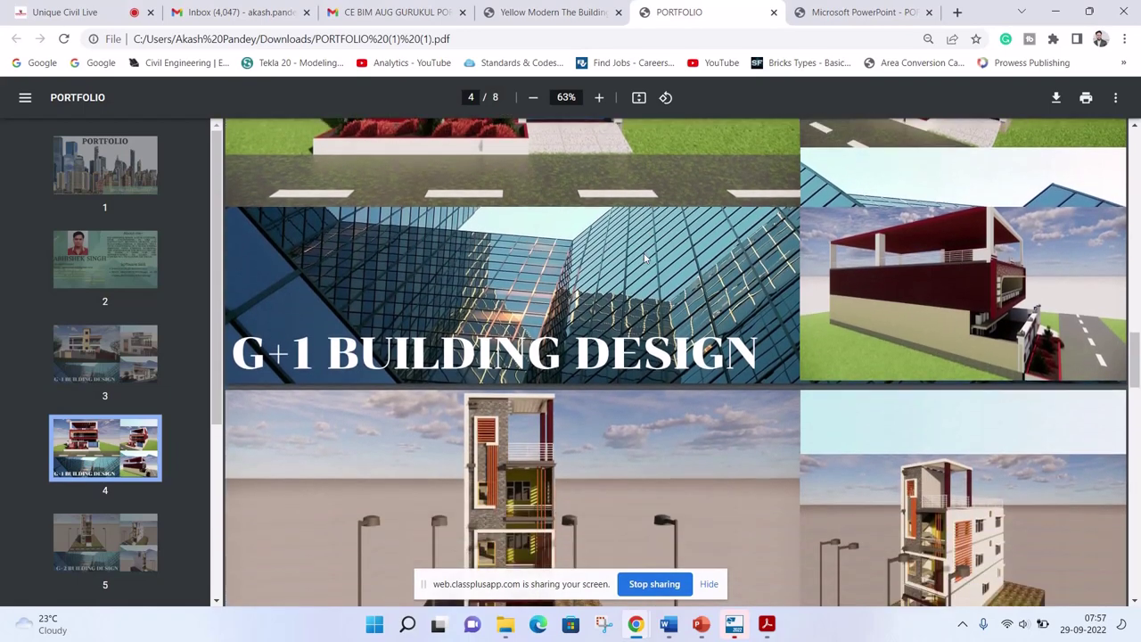
pyautogui.scroll(-1, 645, 259)
pyautogui.scroll(-1, 645, 259)
pyautogui.scroll(-1, 645, 259)
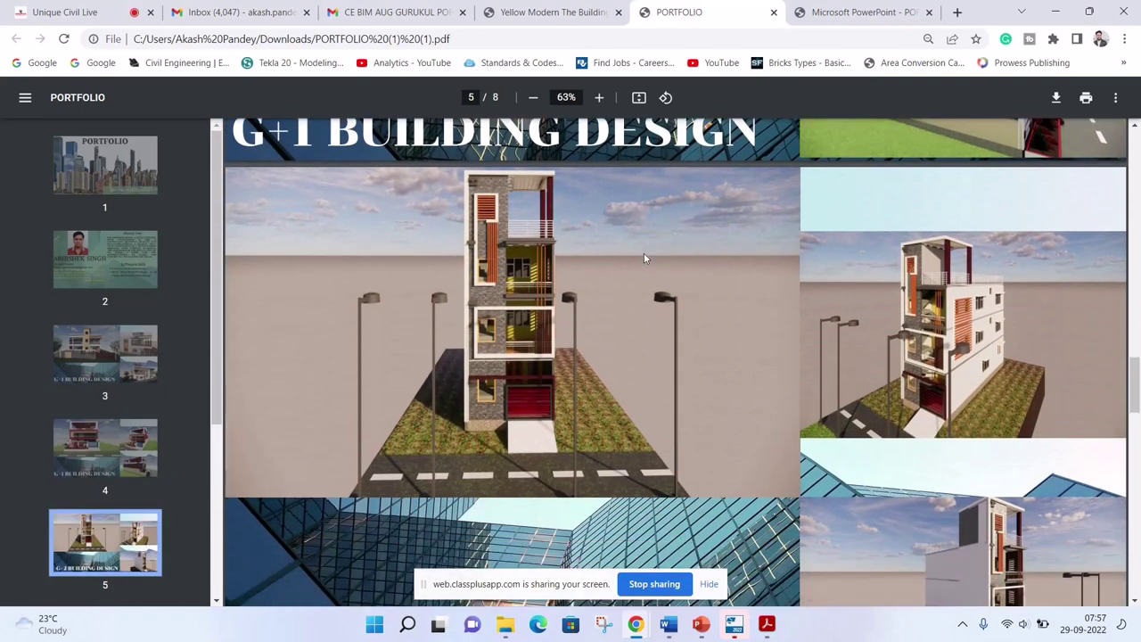
pyautogui.scroll(-1, 644, 259)
pyautogui.scroll(-1, 644, 258)
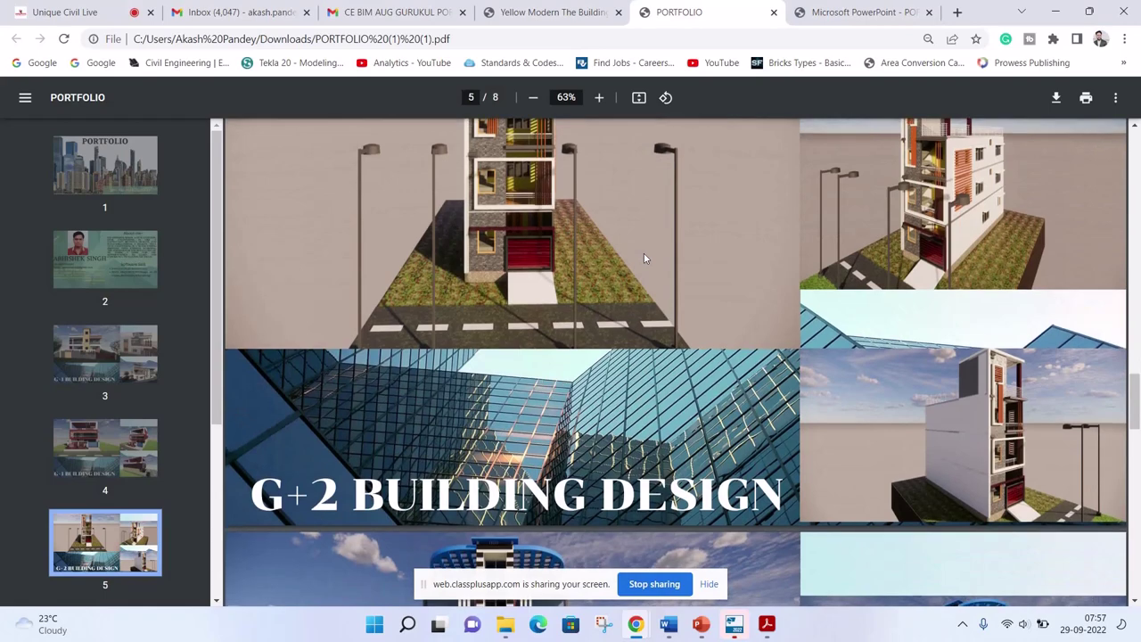
pyautogui.scroll(-1, 643, 257)
pyautogui.scroll(-2, 645, 258)
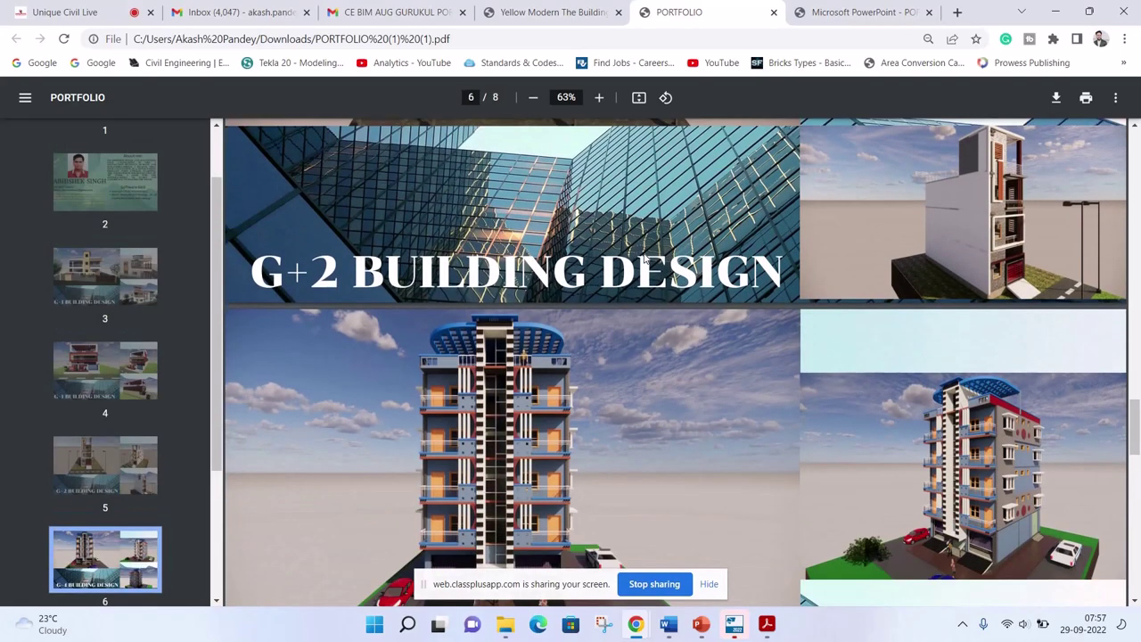
pyautogui.scroll(-2, 643, 259)
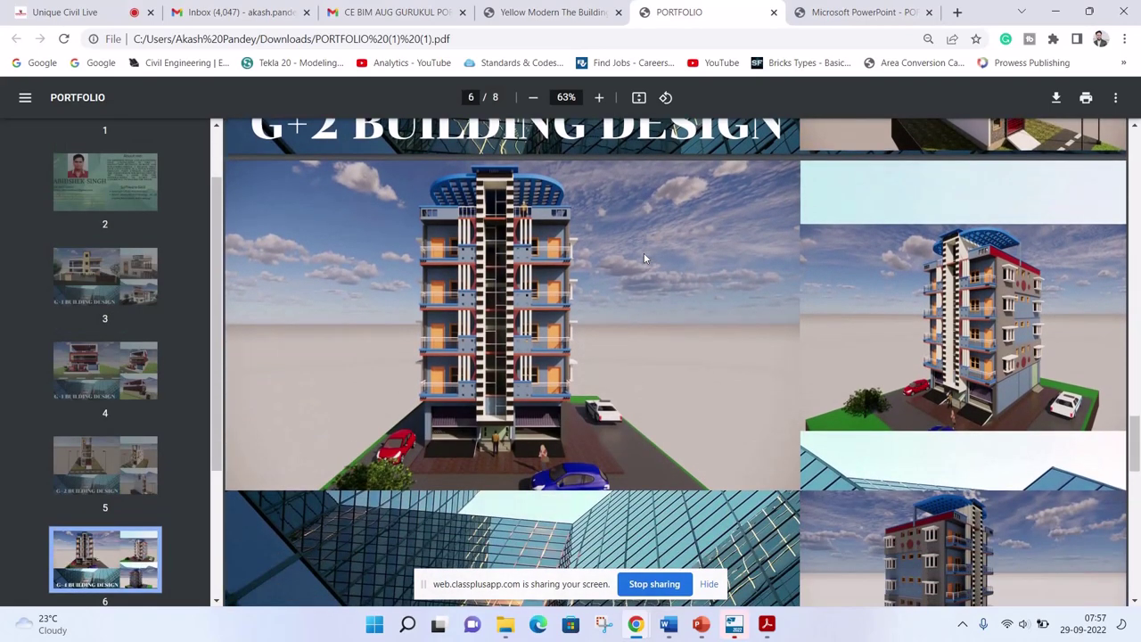
pyautogui.scroll(-1, 644, 257)
pyautogui.scroll(-2, 643, 257)
pyautogui.scroll(-1, 643, 257)
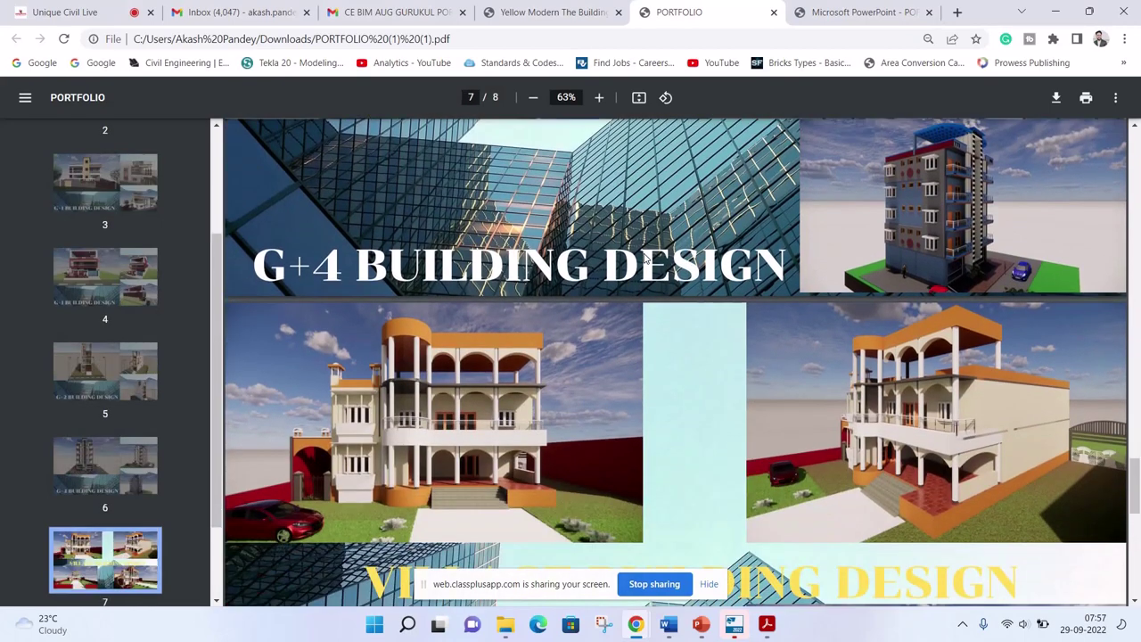
pyautogui.scroll(-2, 645, 257)
pyautogui.scroll(-2, 645, 258)
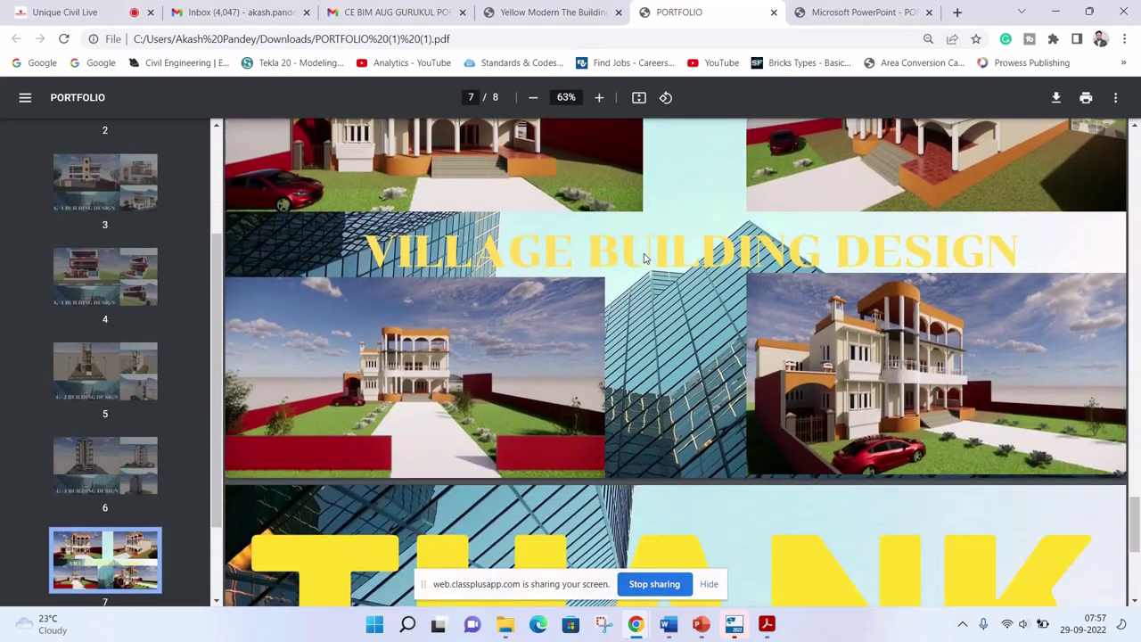
pyautogui.scroll(-1, 645, 258)
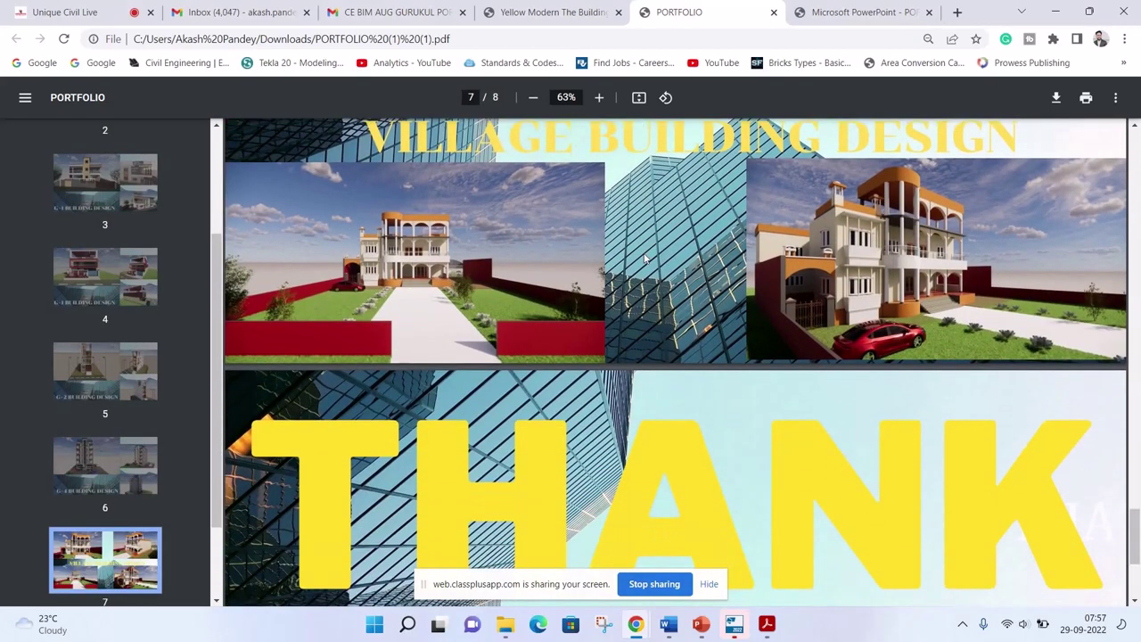
# Scroll back up to the PORTFOLIO cover on page 1 of 8
pyautogui.scroll(1, 646, 257)
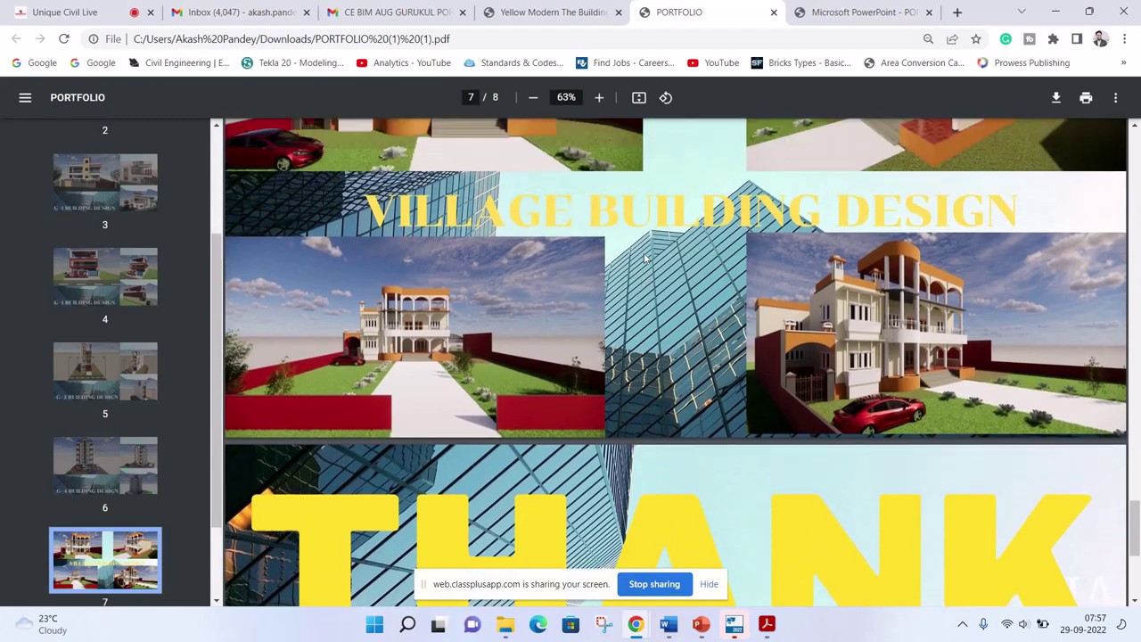
pyautogui.scroll(3, 645, 257)
pyautogui.scroll(2, 645, 258)
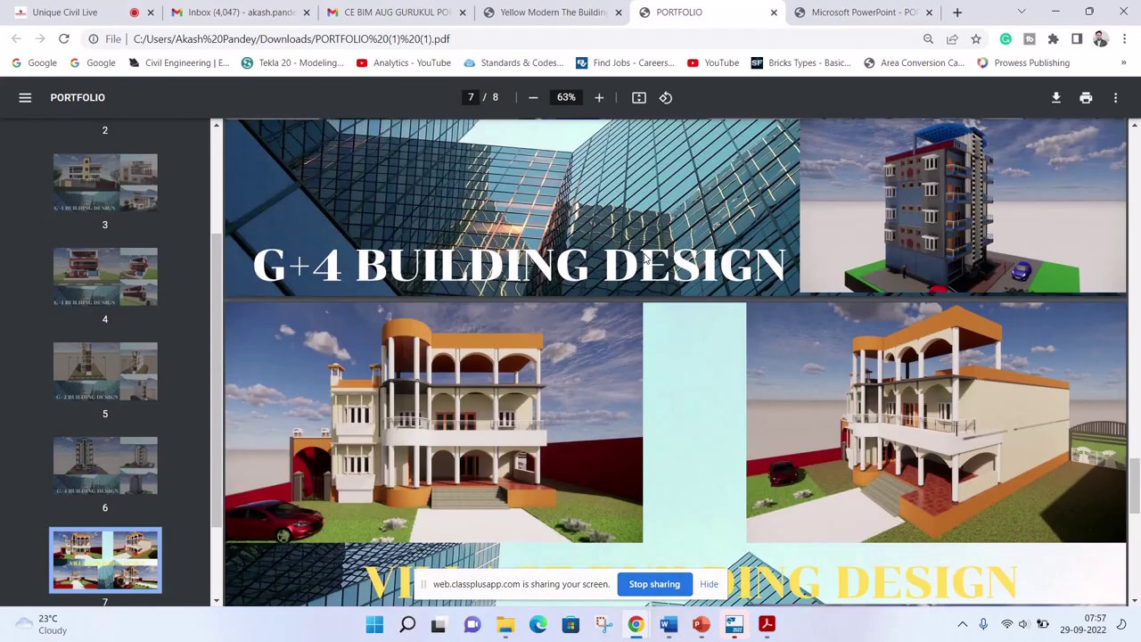
pyautogui.scroll(2, 646, 257)
pyautogui.scroll(1, 645, 257)
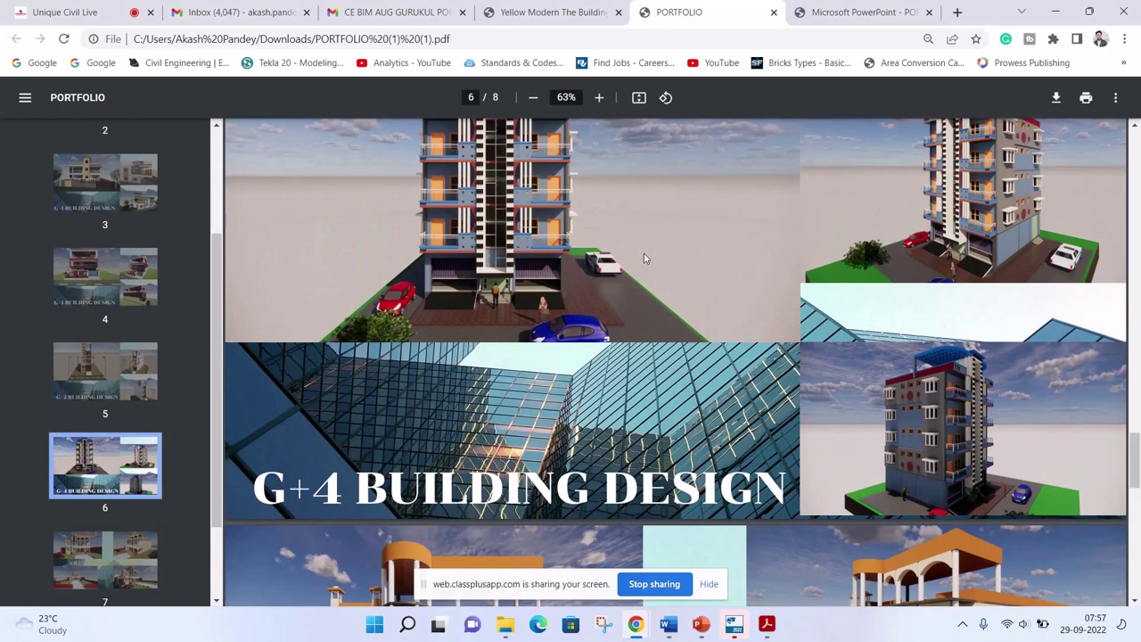
pyautogui.scroll(1, 645, 257)
pyautogui.scroll(2, 645, 258)
pyautogui.scroll(1, 645, 258)
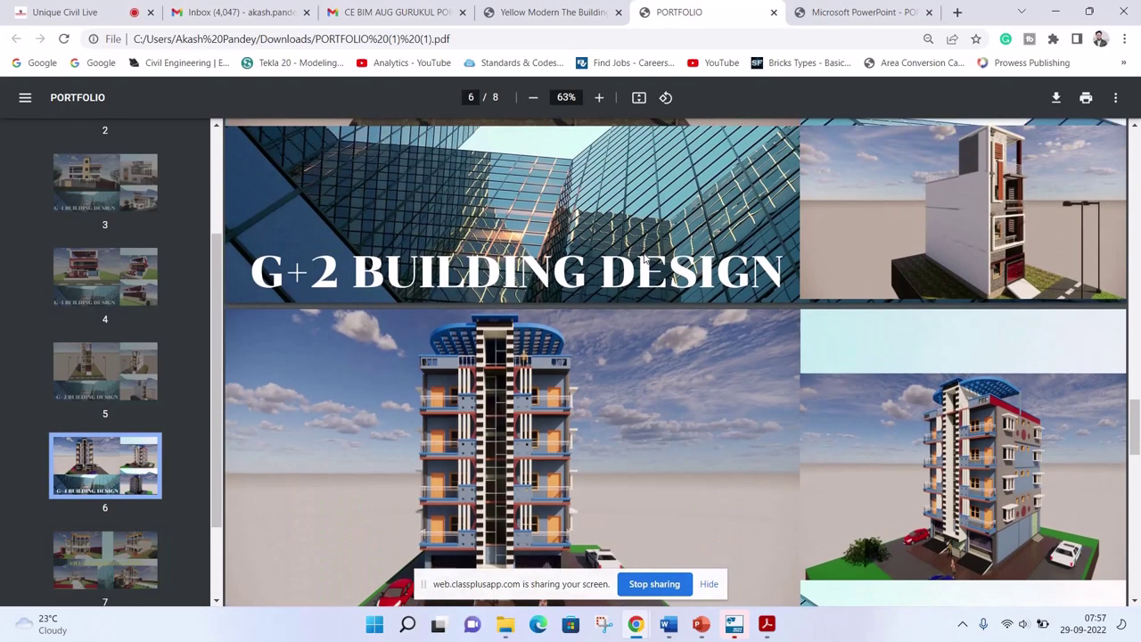
pyautogui.scroll(2, 645, 259)
pyautogui.scroll(2, 645, 259)
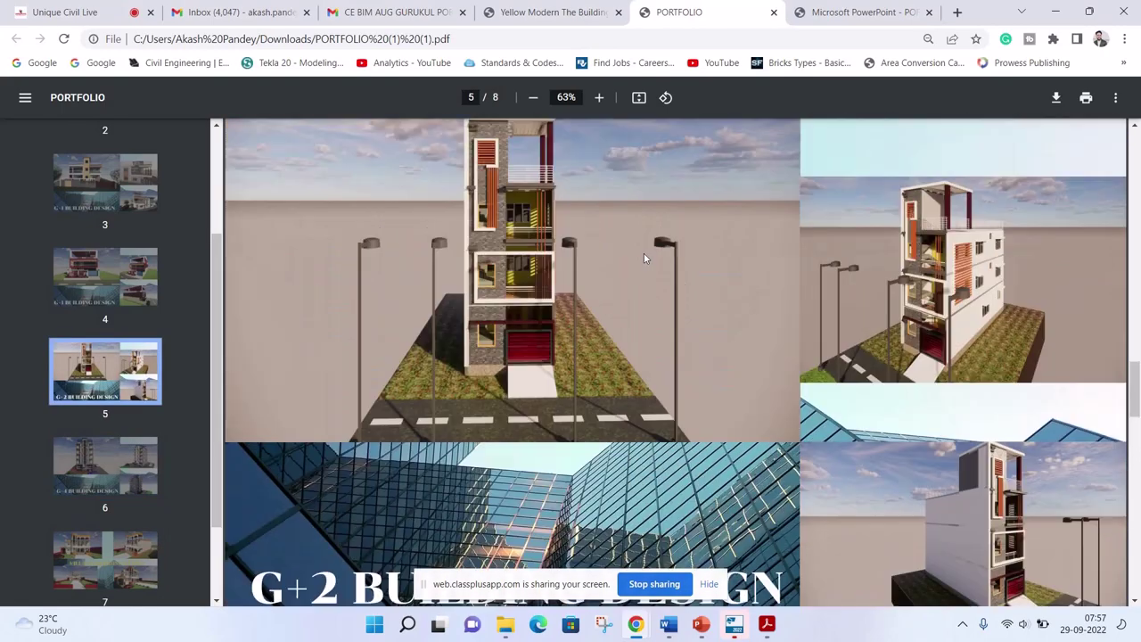
pyautogui.scroll(2, 645, 258)
pyautogui.scroll(3, 646, 258)
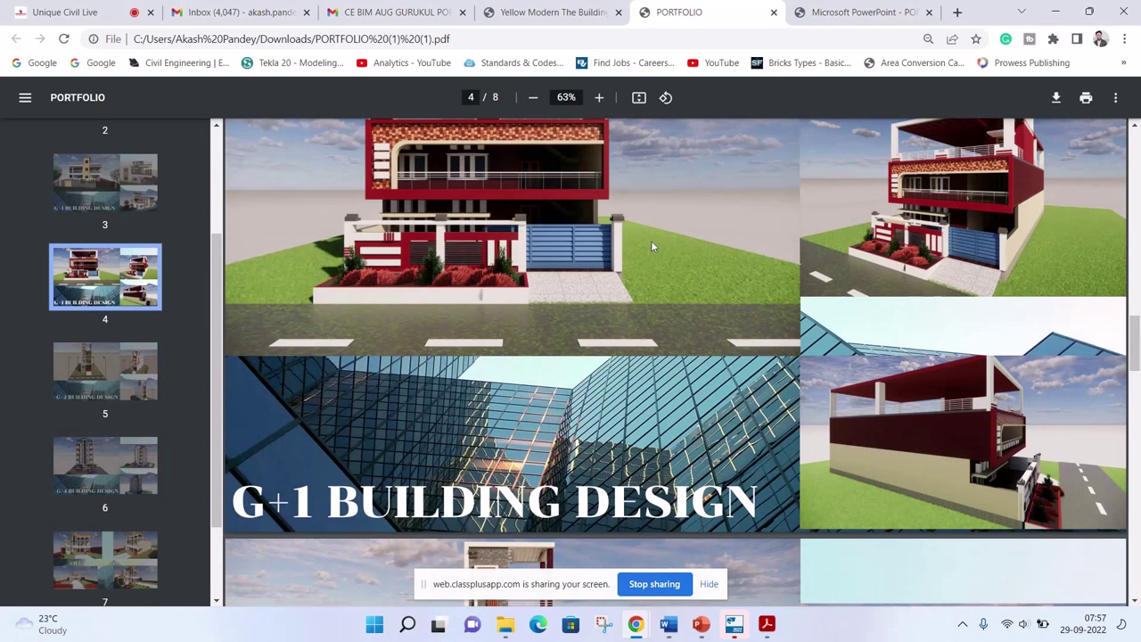
pyautogui.scroll(1, 651, 240)
pyautogui.scroll(1, 651, 241)
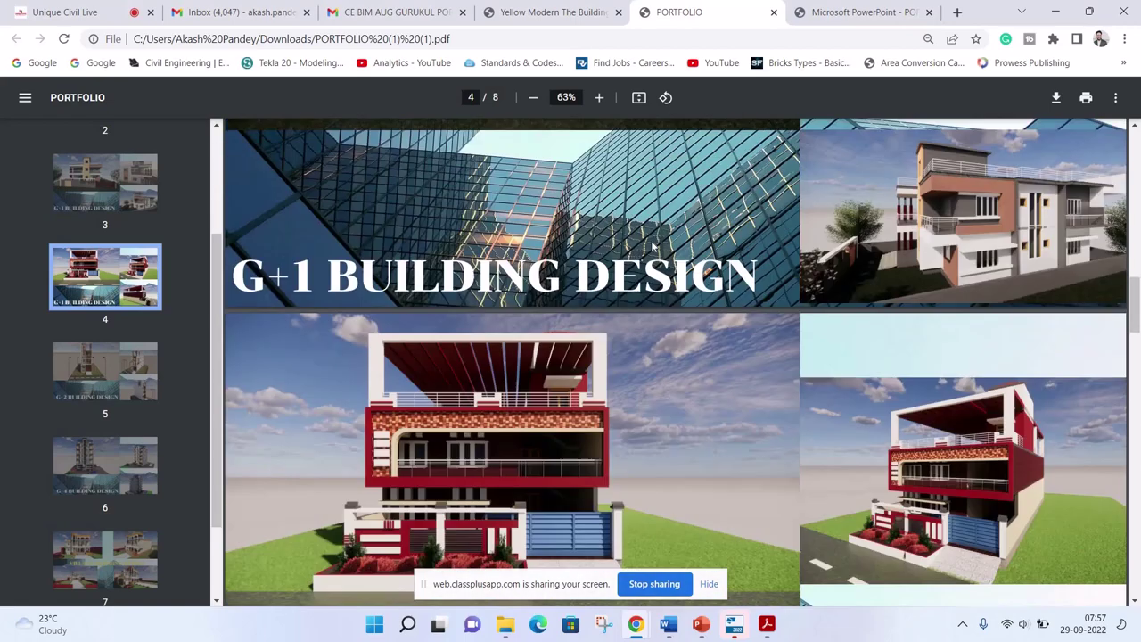
pyautogui.scroll(2, 650, 241)
pyautogui.scroll(2, 650, 246)
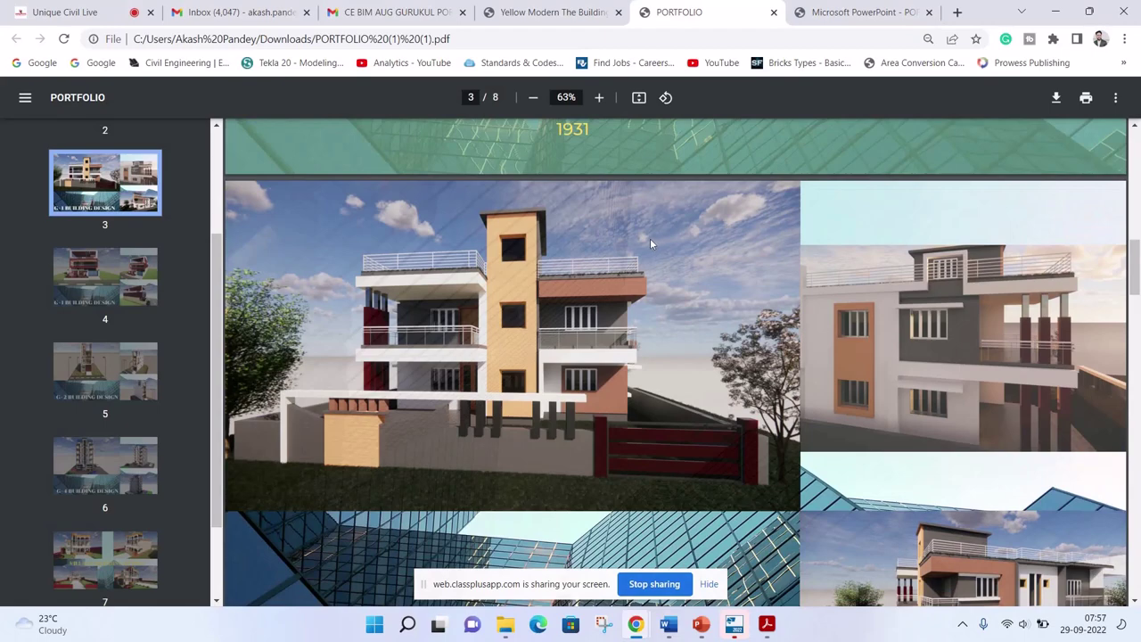
pyautogui.scroll(2, 650, 238)
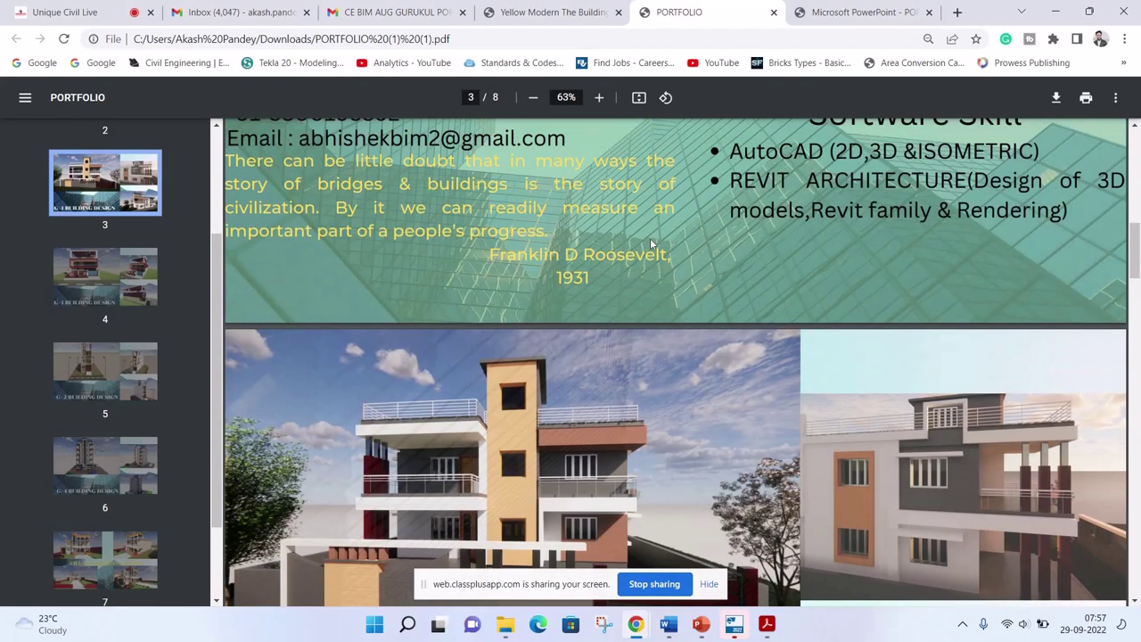
pyautogui.scroll(1, 649, 237)
pyautogui.scroll(1, 649, 238)
pyautogui.scroll(1, 650, 238)
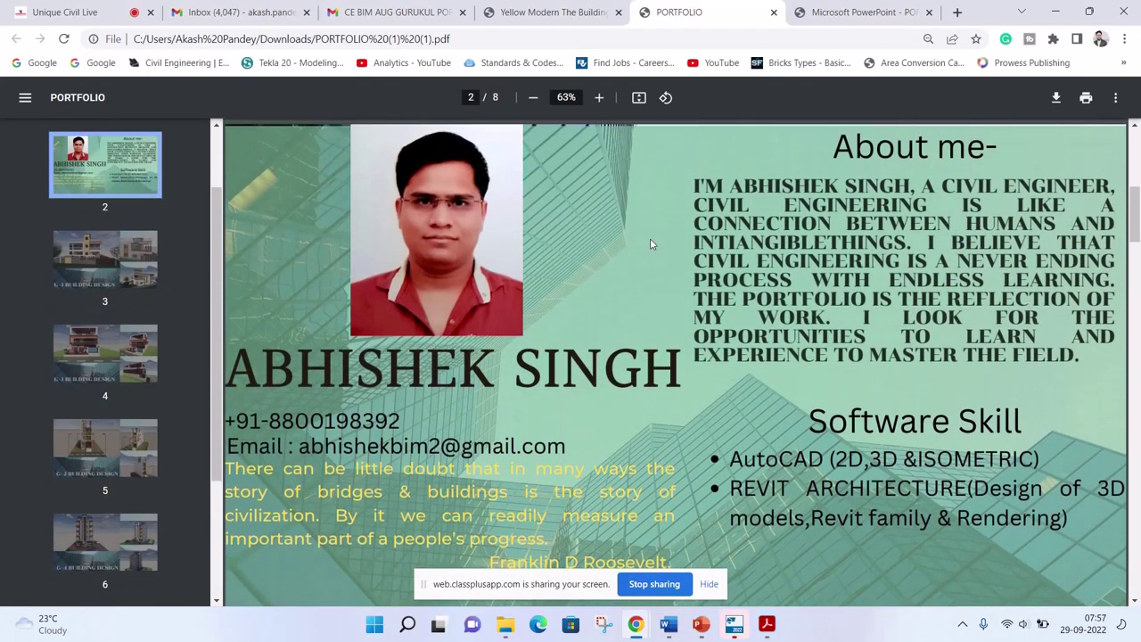
pyautogui.scroll(1, 650, 238)
pyautogui.scroll(3, 650, 238)
pyautogui.scroll(2, 650, 238)
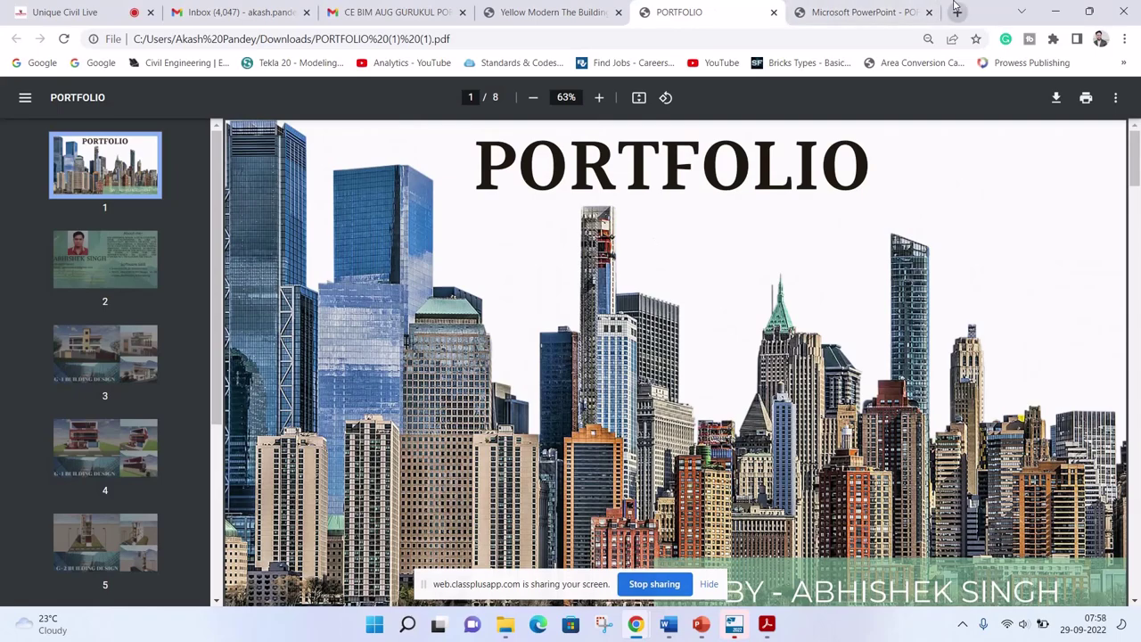
# Load canva.com in a fresh browser tab
pyautogui.click(956, 11)
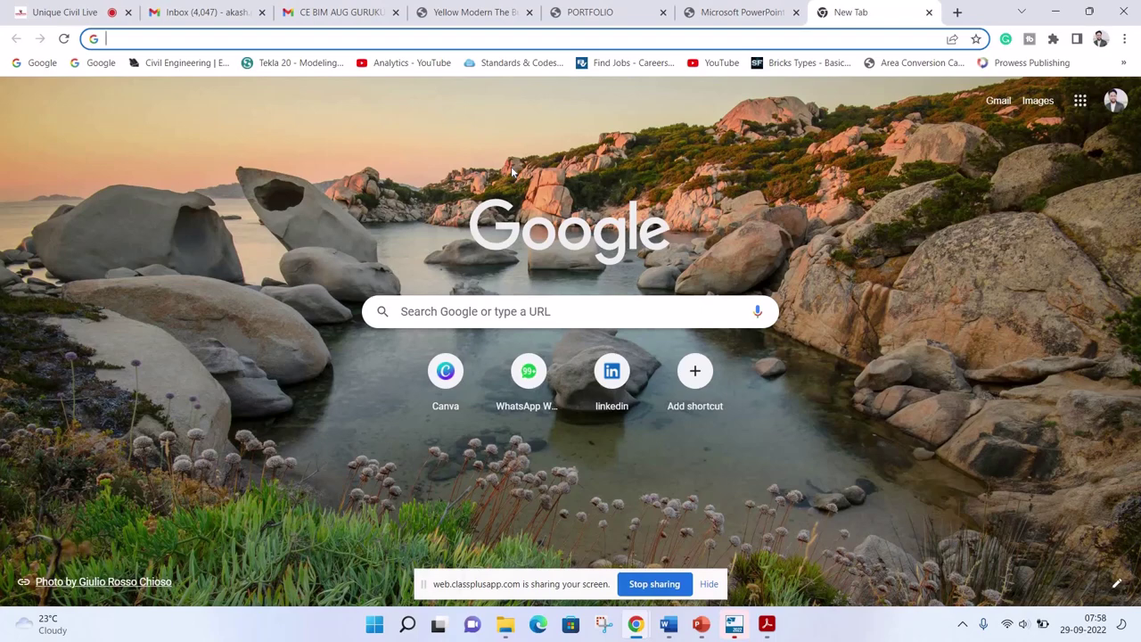
pyautogui.write('ca')
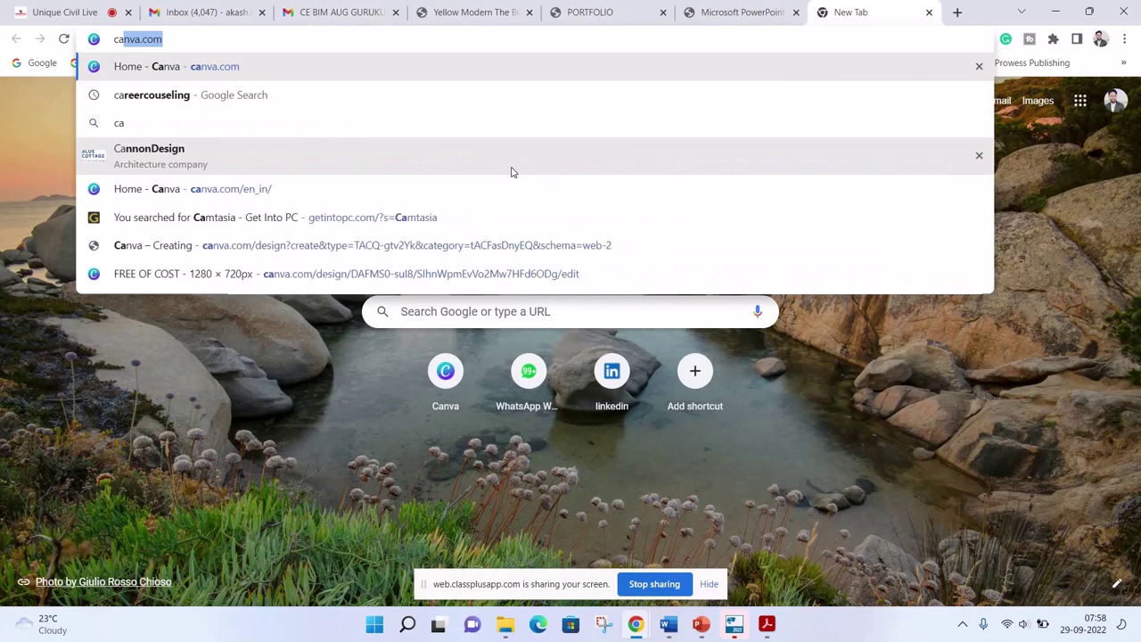
pyautogui.write('n')
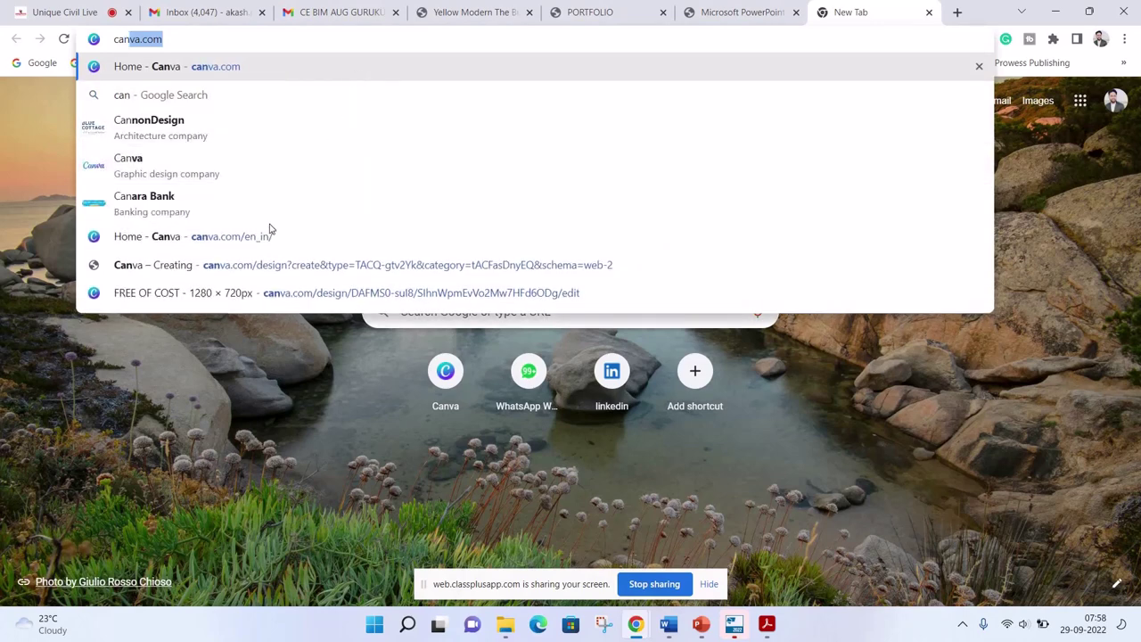
pyautogui.press('Return')
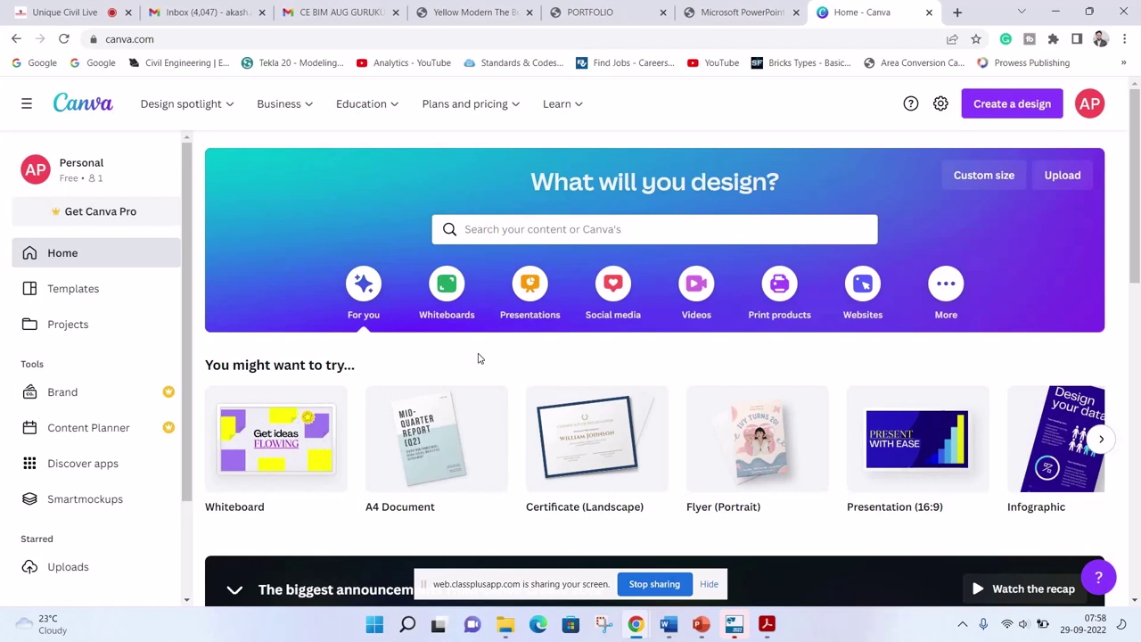
# Create a new Presentation (16:9) design from the Create a design list
pyautogui.click(993, 105)
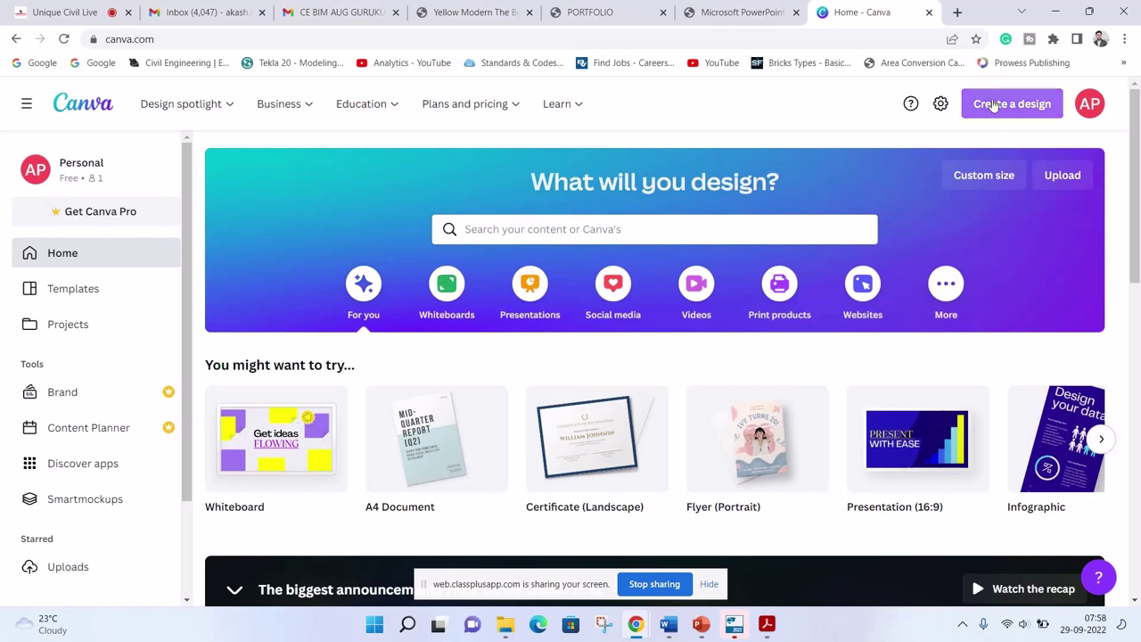
pyautogui.click(993, 104)
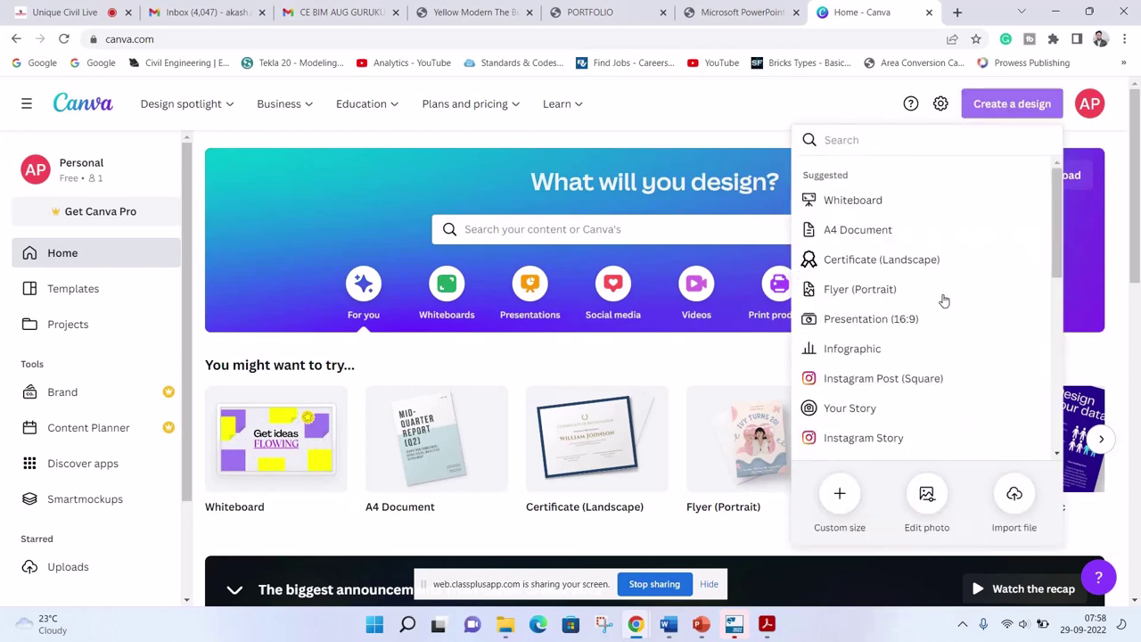
pyautogui.scroll(-2, 941, 300)
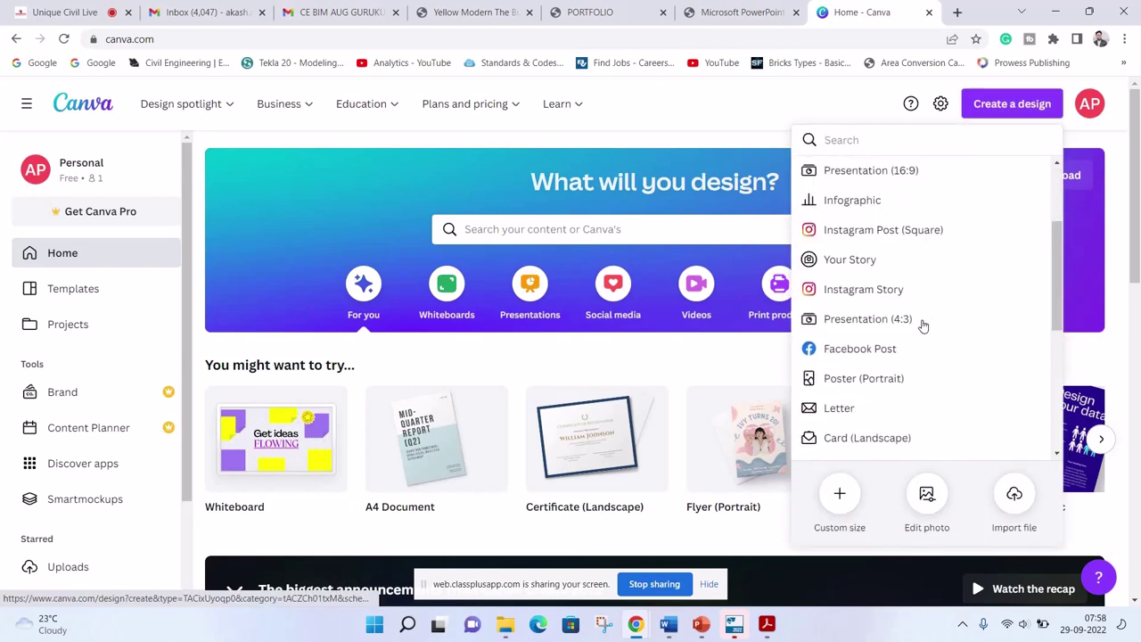
pyautogui.scroll(2, 930, 318)
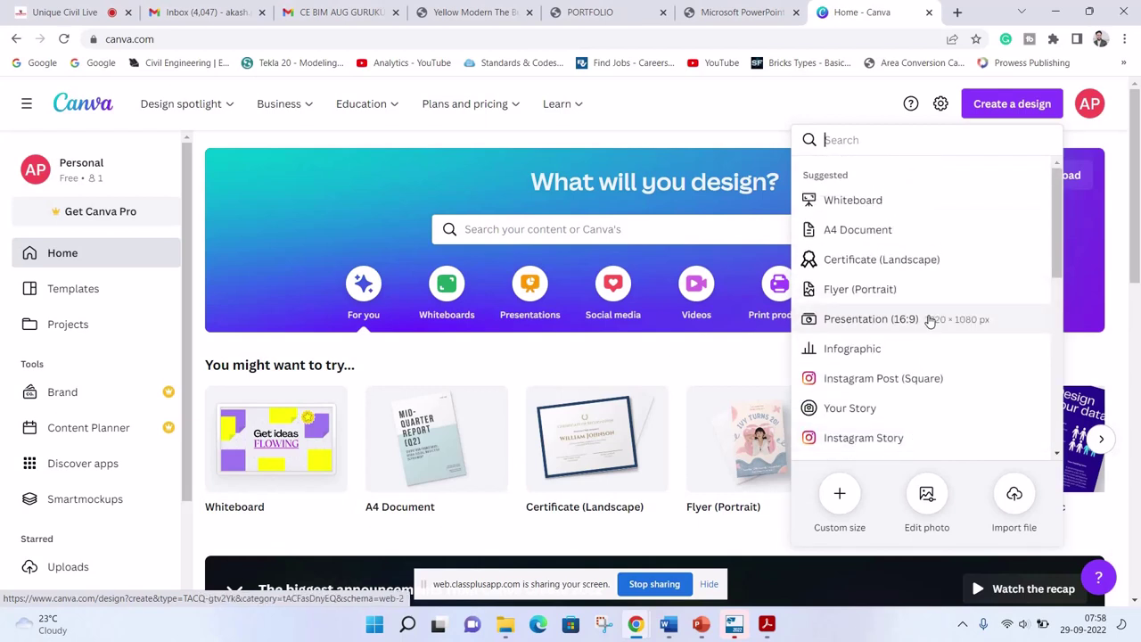
pyautogui.click(930, 319)
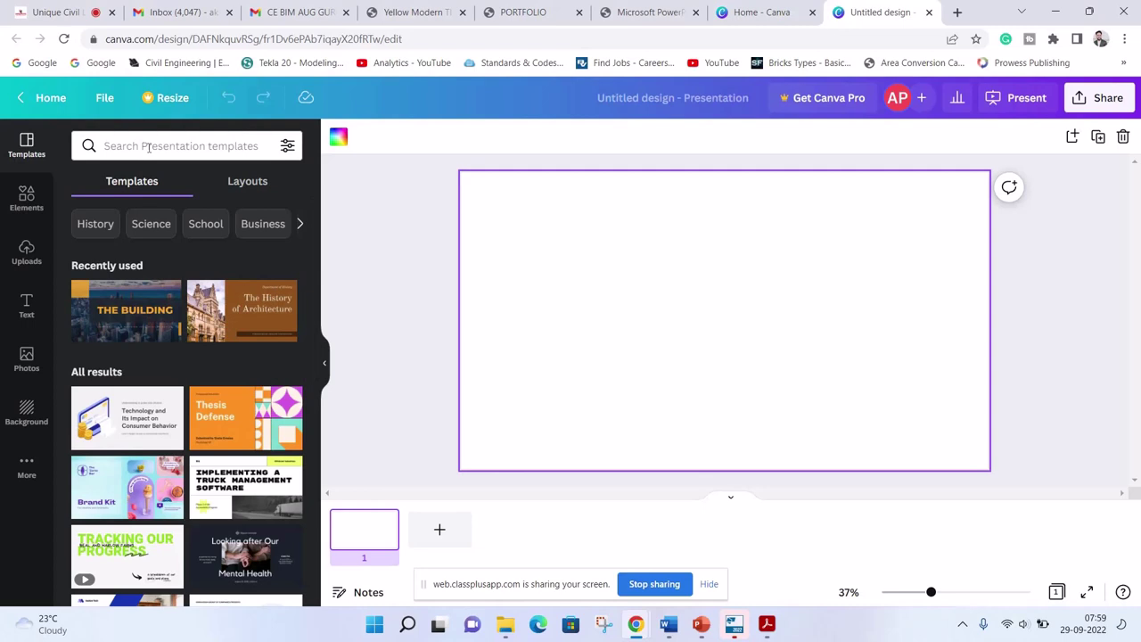
# Rerun the recent 'building' search in the Templates panel
pyautogui.click(149, 146)
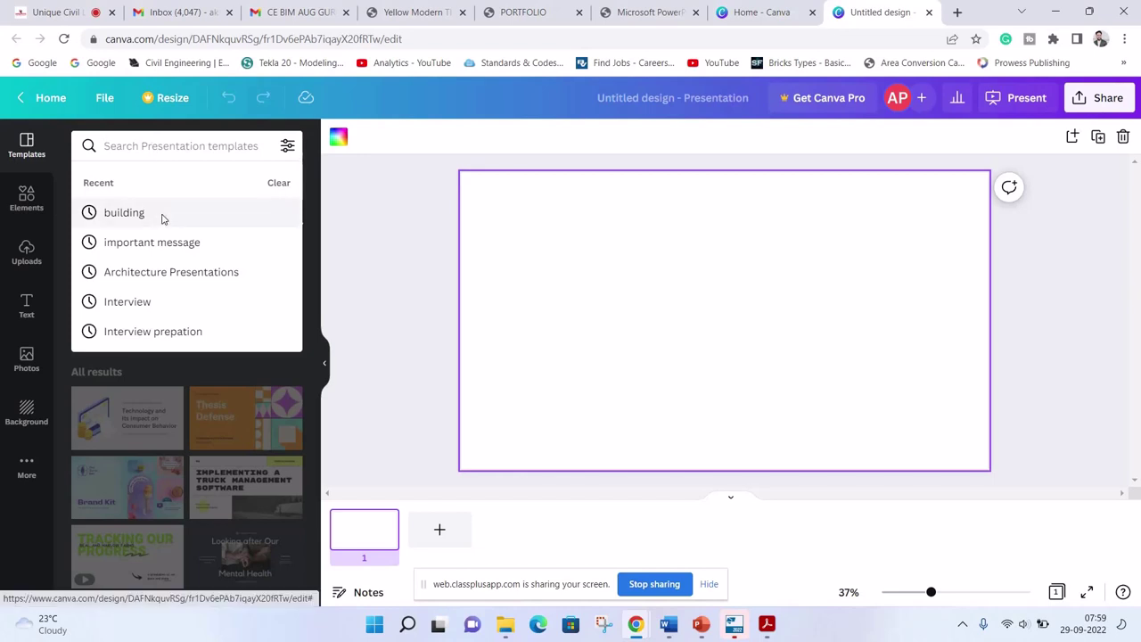
pyautogui.click(162, 218)
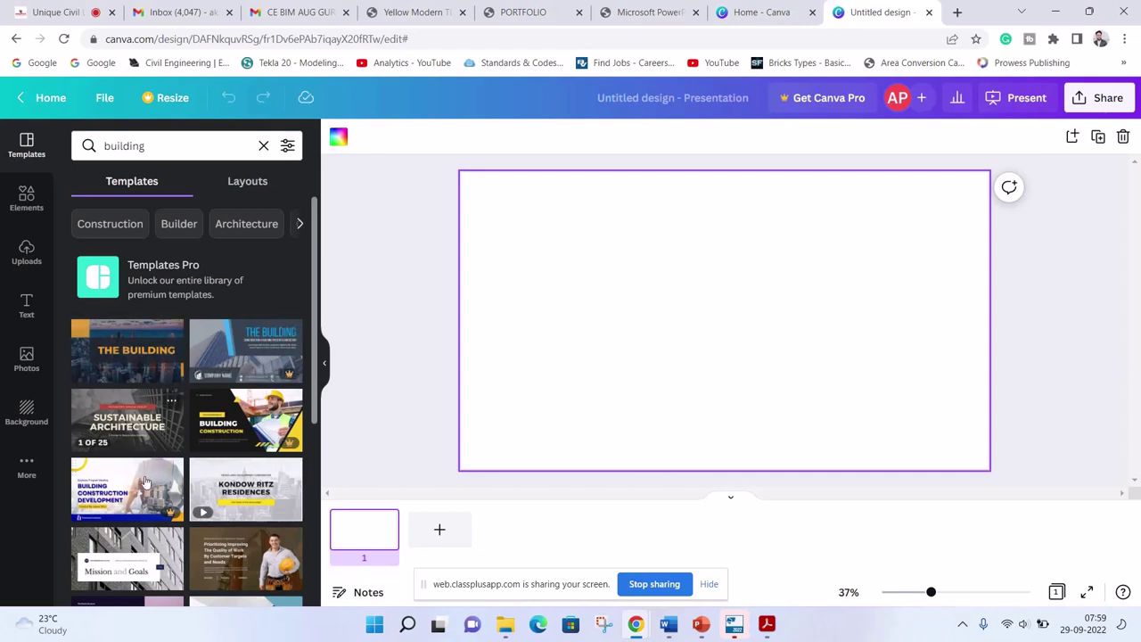
pyautogui.scroll(-1, 222, 499)
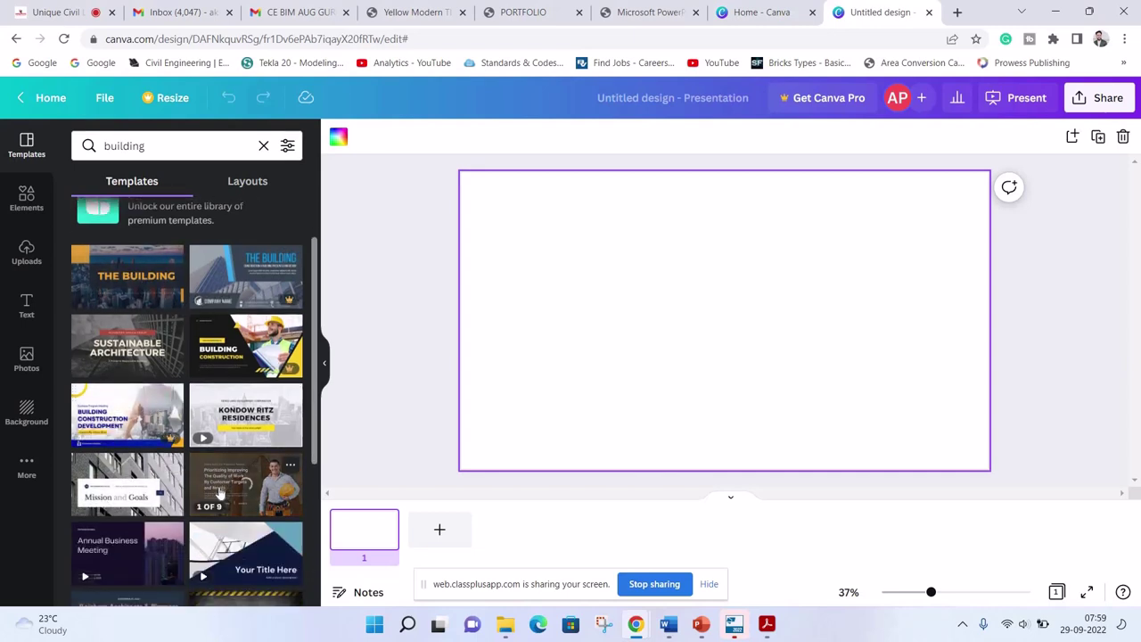
pyautogui.scroll(-2, 114, 459)
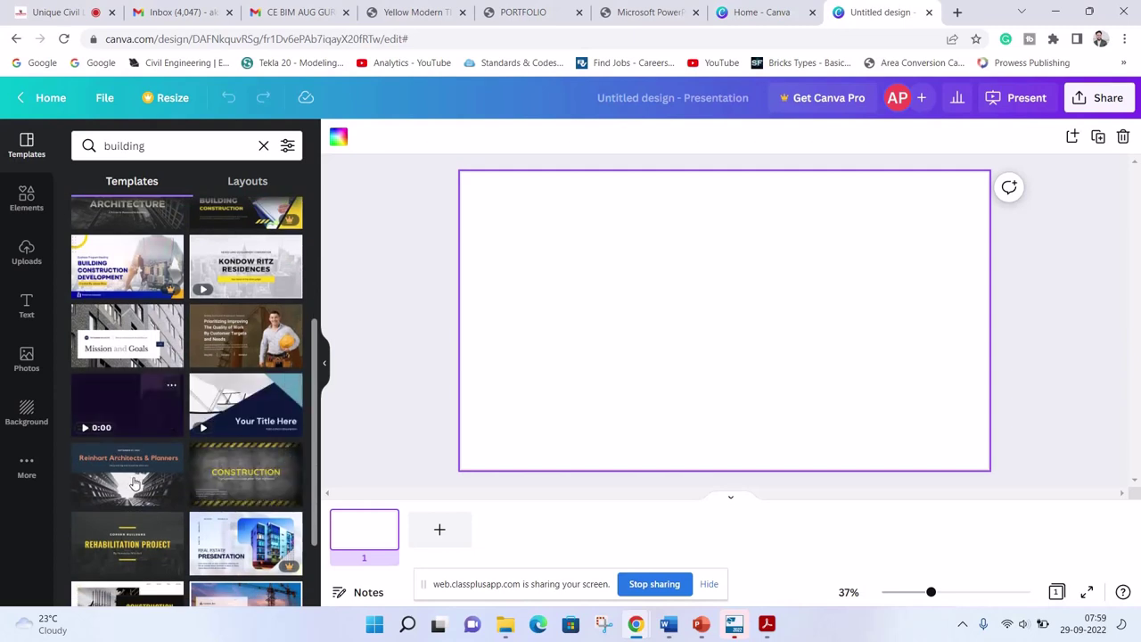
pyautogui.scroll(-2, 148, 501)
pyautogui.scroll(-1, 142, 481)
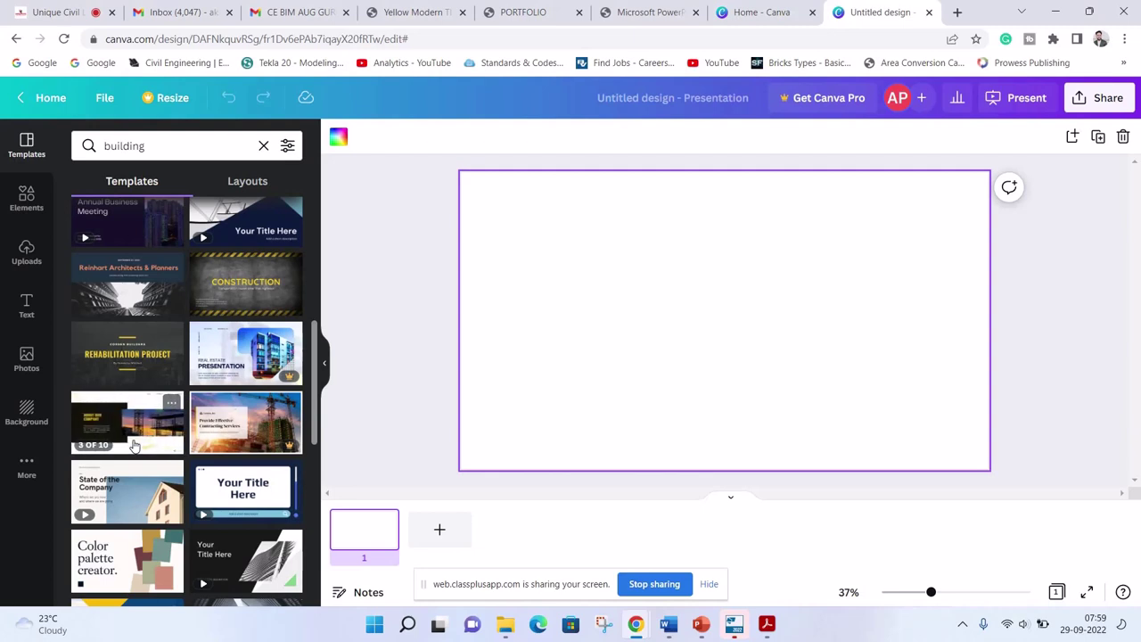
pyautogui.scroll(-1, 133, 445)
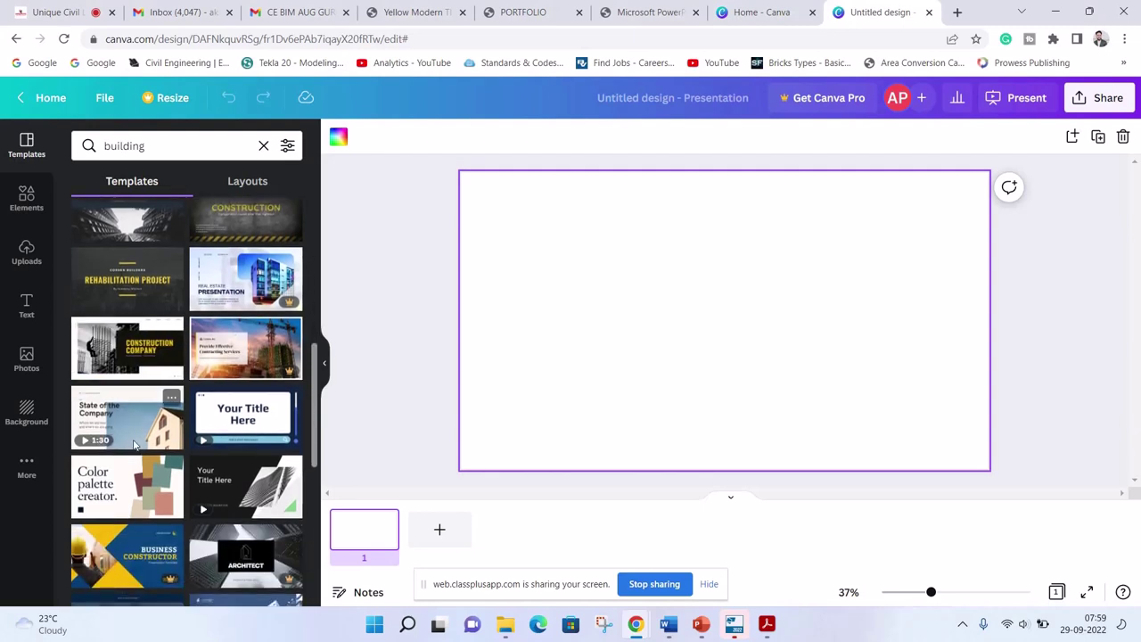
pyautogui.scroll(-2, 134, 446)
pyautogui.scroll(-1, 133, 445)
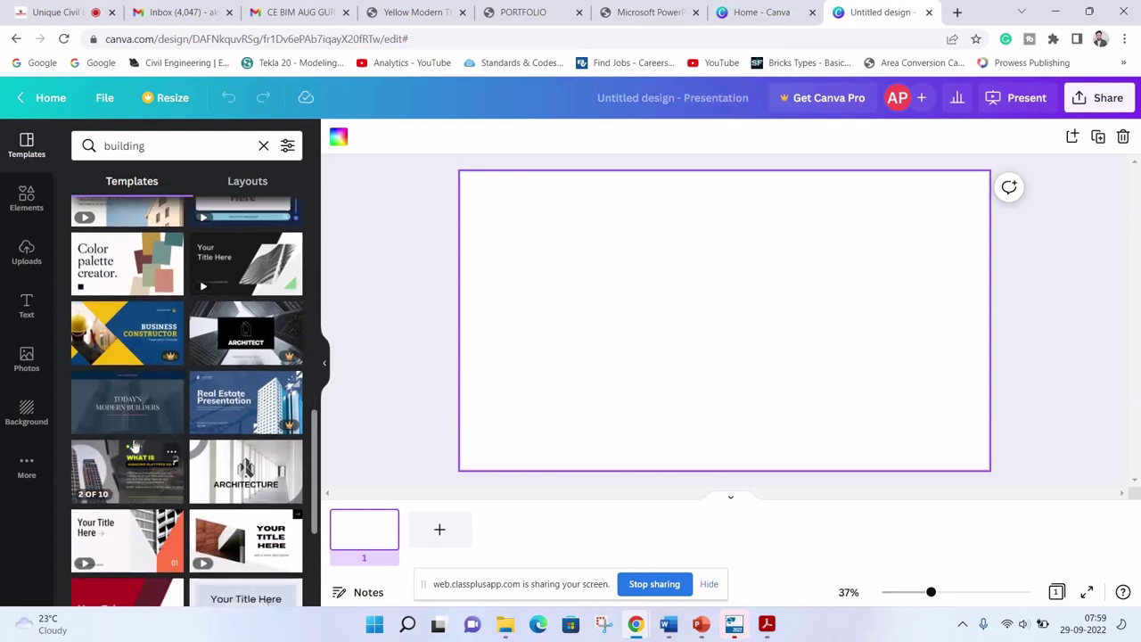
pyautogui.scroll(-1, 133, 445)
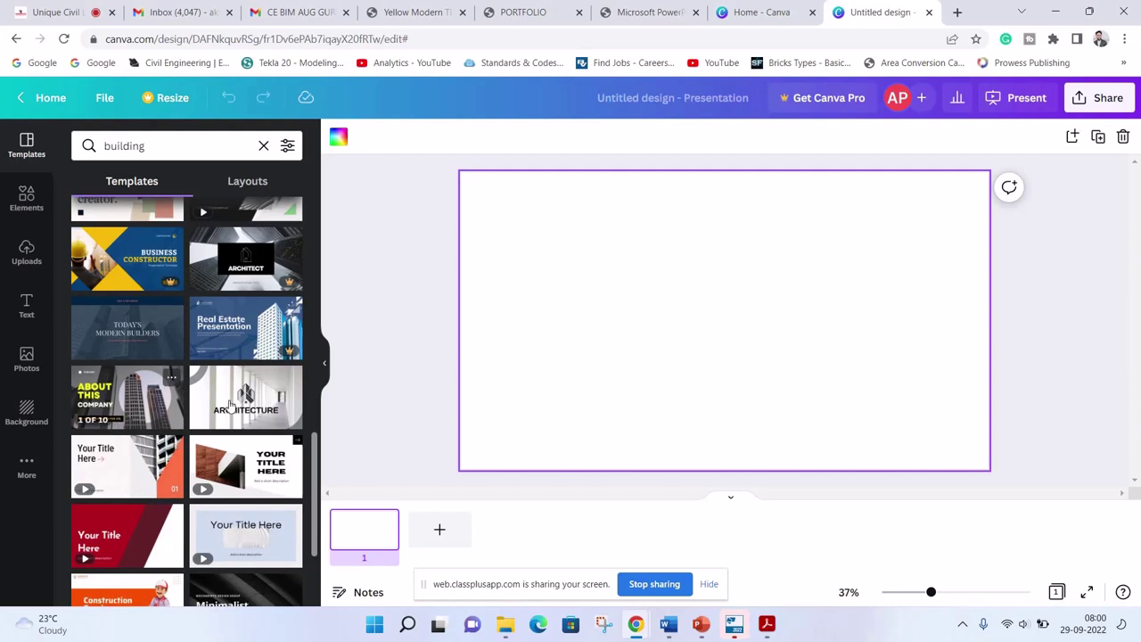
pyautogui.moveTo(245, 470)
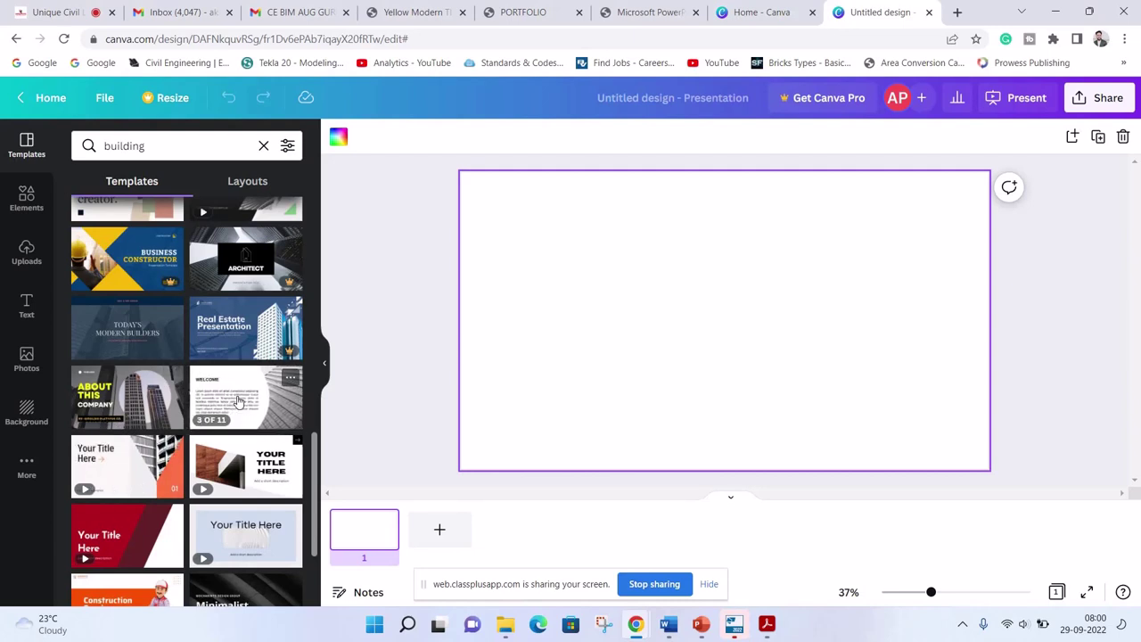
pyautogui.scroll(-2, 239, 403)
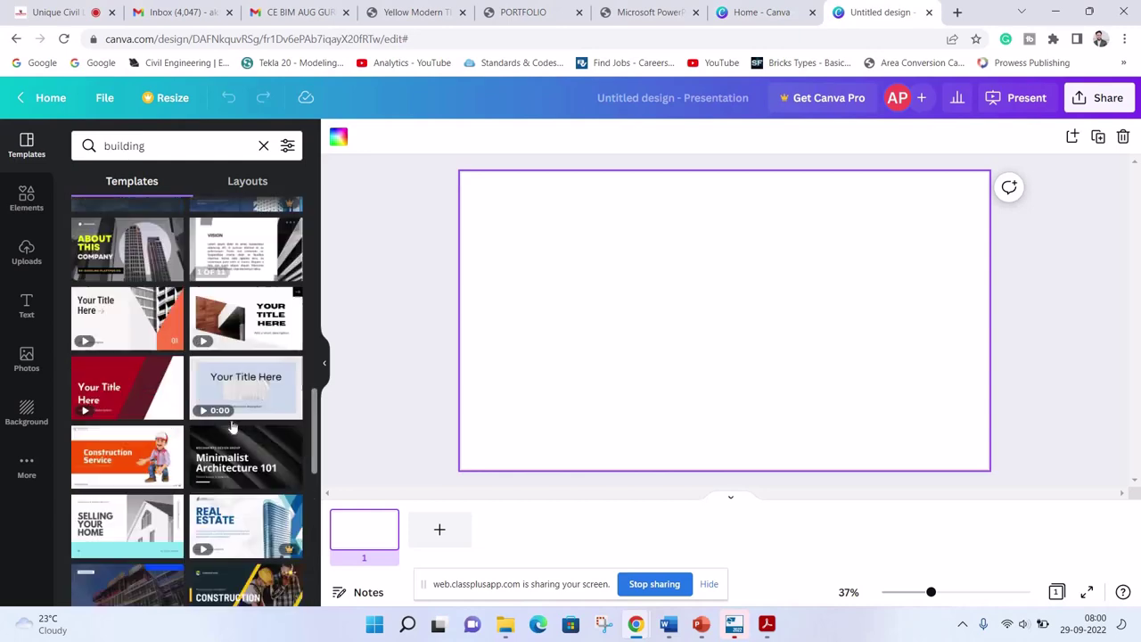
pyautogui.scroll(-1, 125, 428)
pyautogui.scroll(-1, 125, 426)
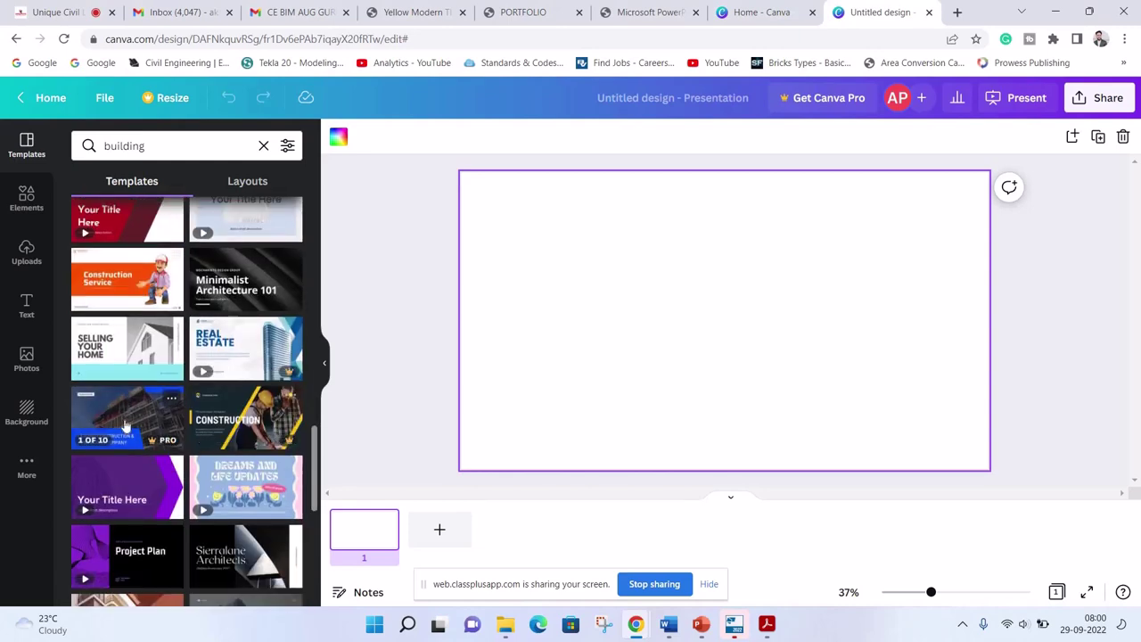
pyautogui.scroll(-2, 125, 426)
pyautogui.scroll(-1, 125, 426)
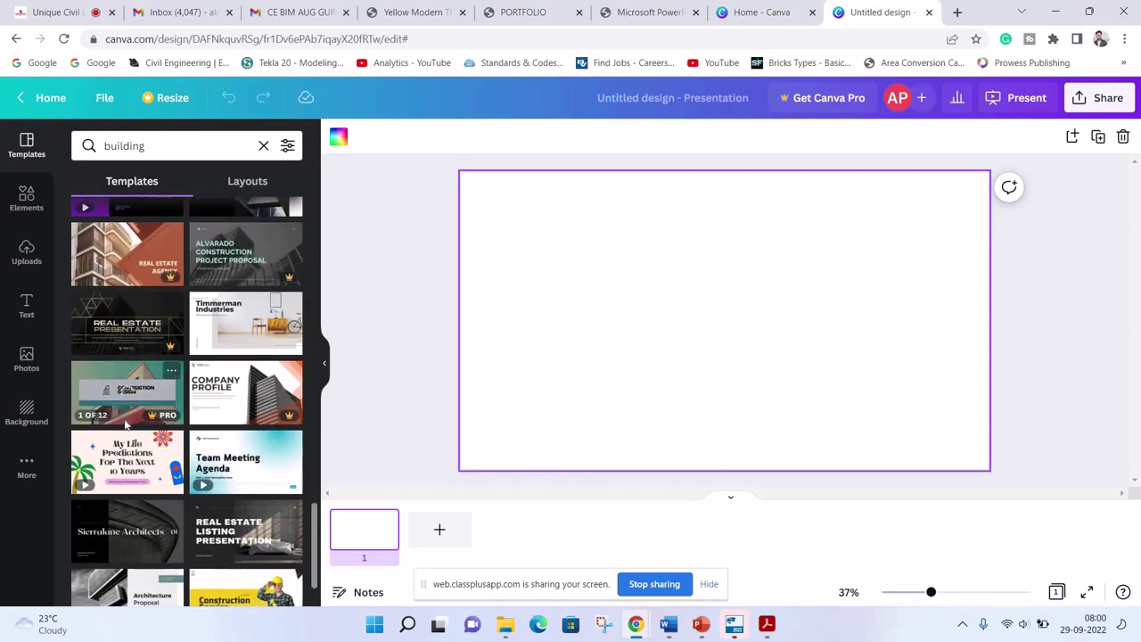
pyautogui.scroll(-2, 125, 426)
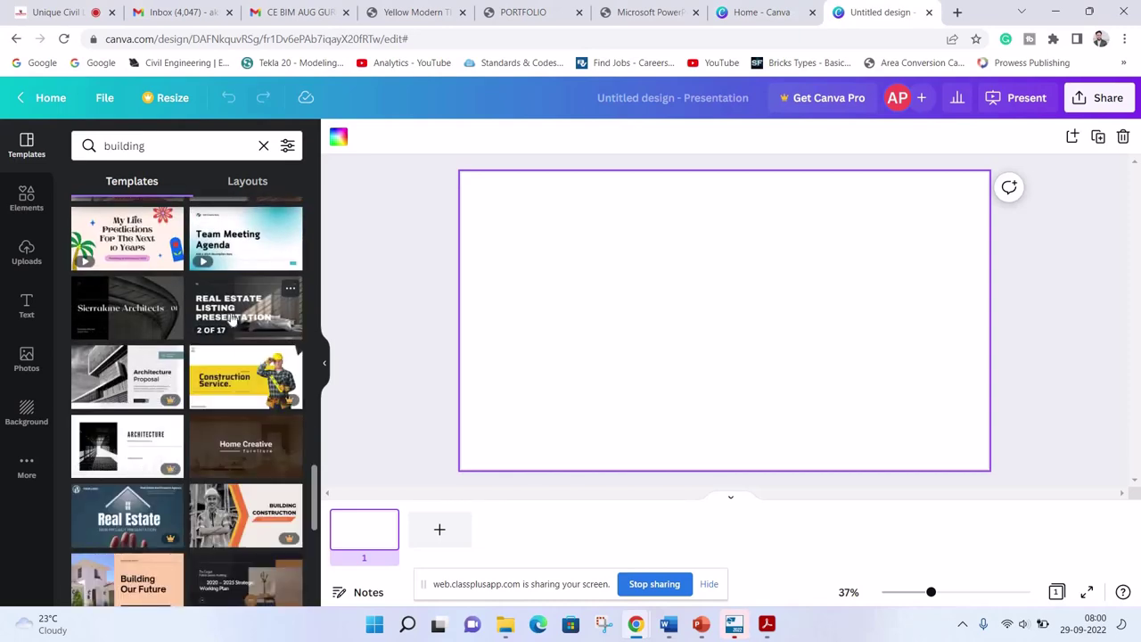
pyautogui.scroll(-2, 231, 319)
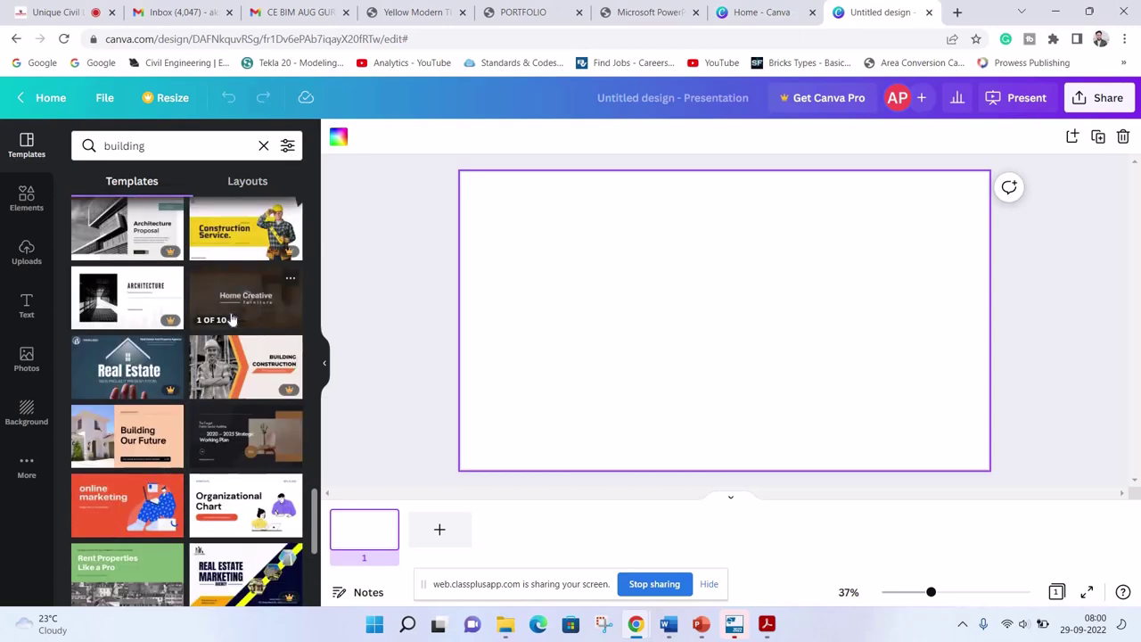
pyautogui.scroll(-2, 231, 319)
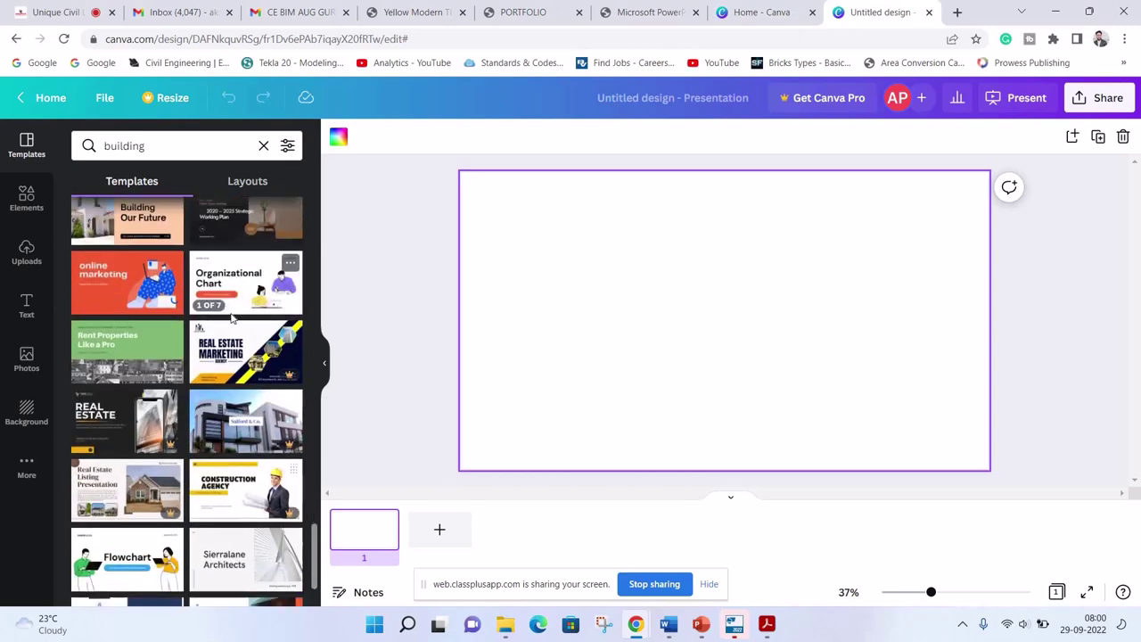
pyautogui.scroll(-1, 231, 319)
pyautogui.scroll(-2, 232, 322)
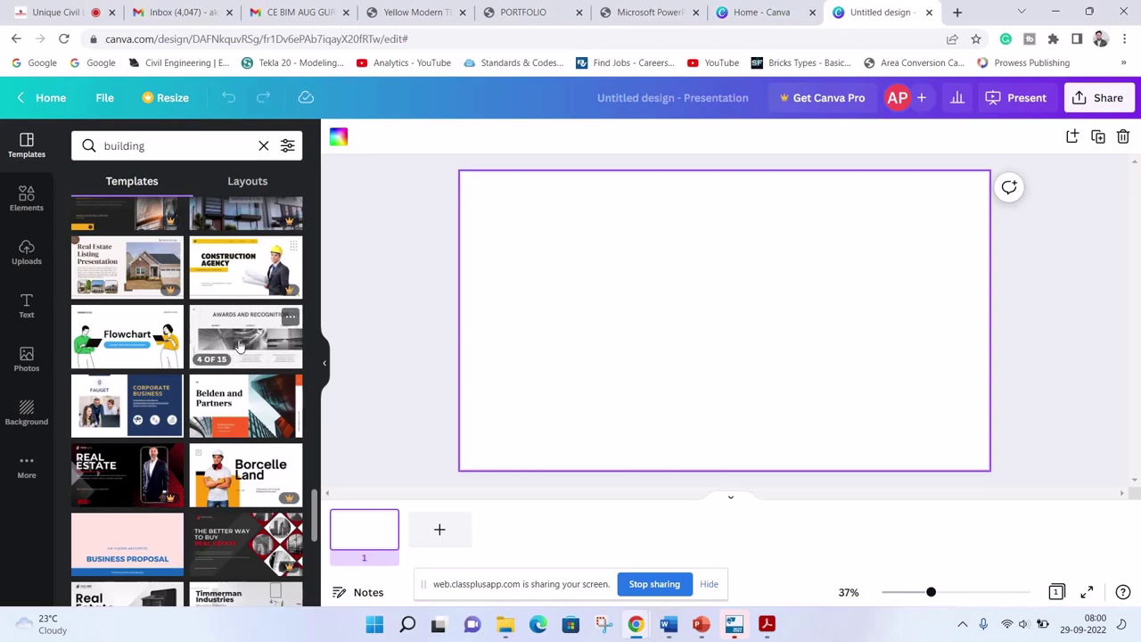
pyautogui.moveTo(313, 512); pyautogui.dragTo(314, 540)
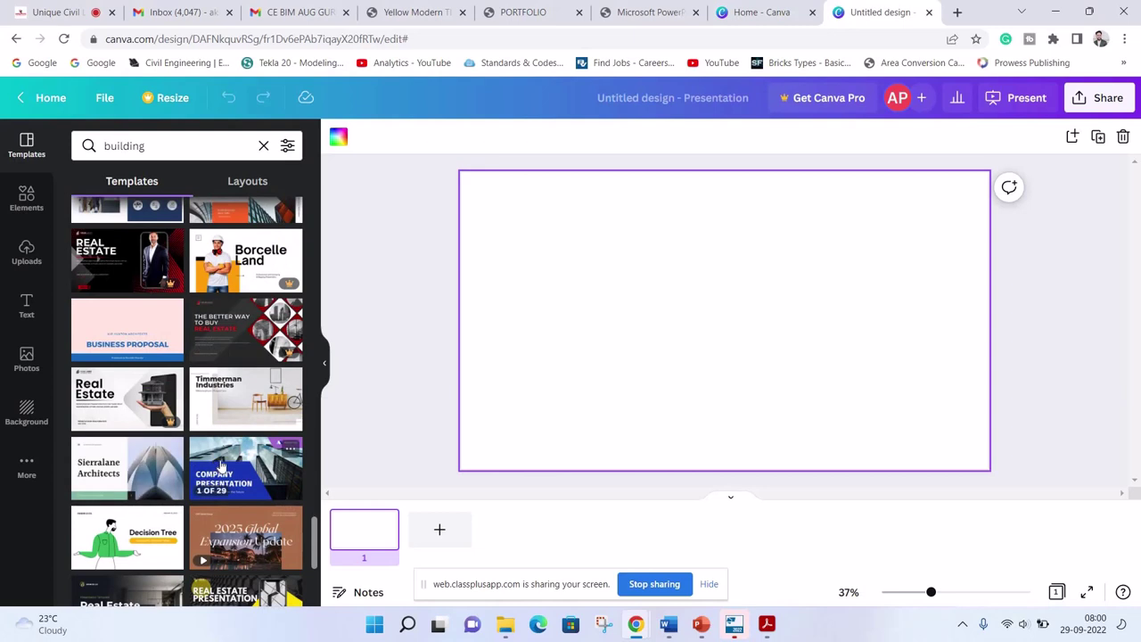
pyautogui.moveTo(245, 537)
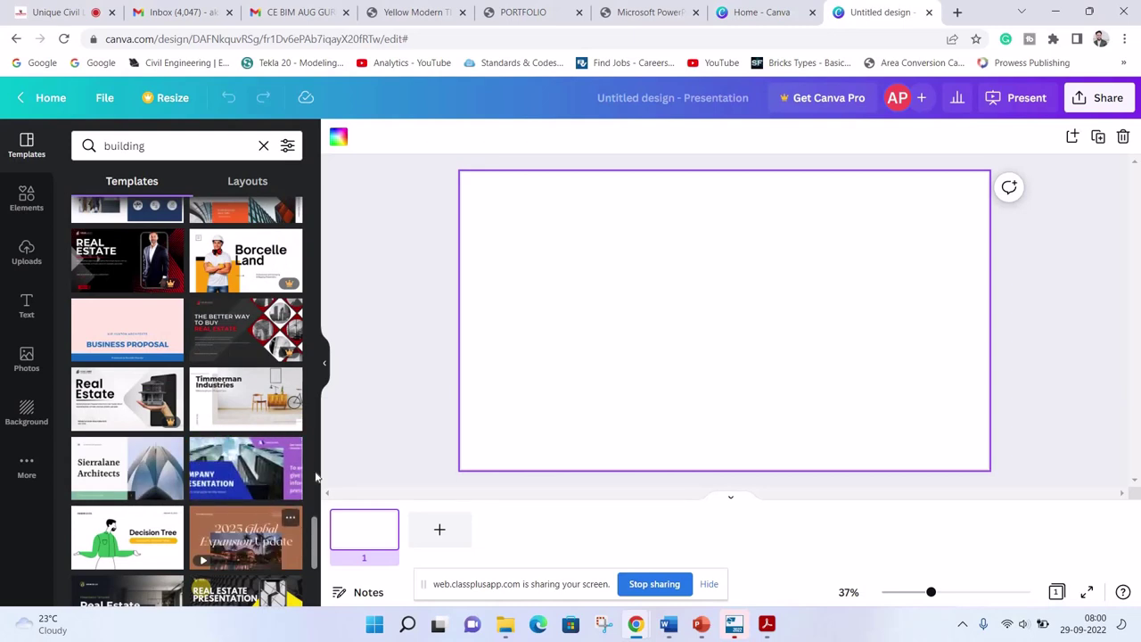
pyautogui.moveTo(314, 534); pyautogui.dragTo(326, 214)
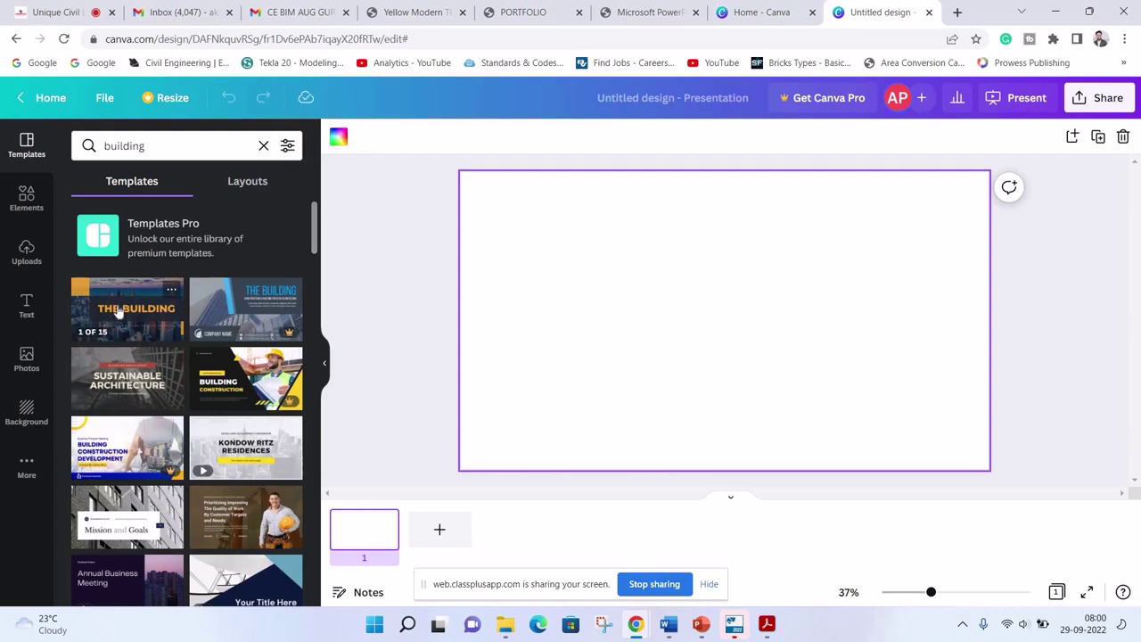
# Apply the Yellow Modern 'The Building' template's THE BUILDING cover page to slide 1
pyautogui.click(118, 310)
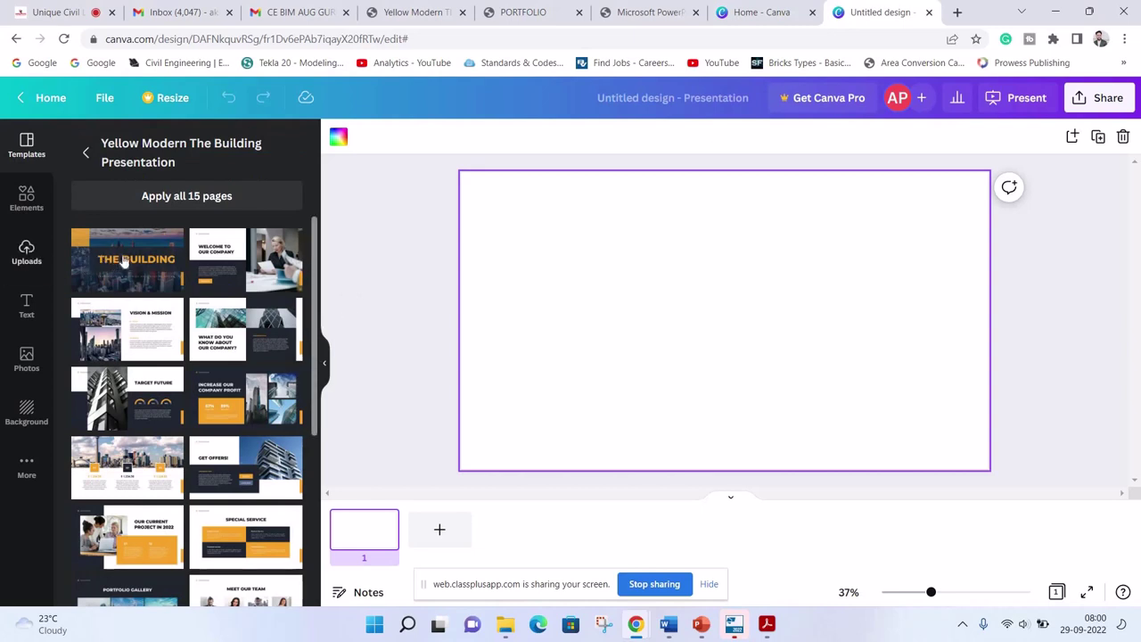
pyautogui.click(126, 259)
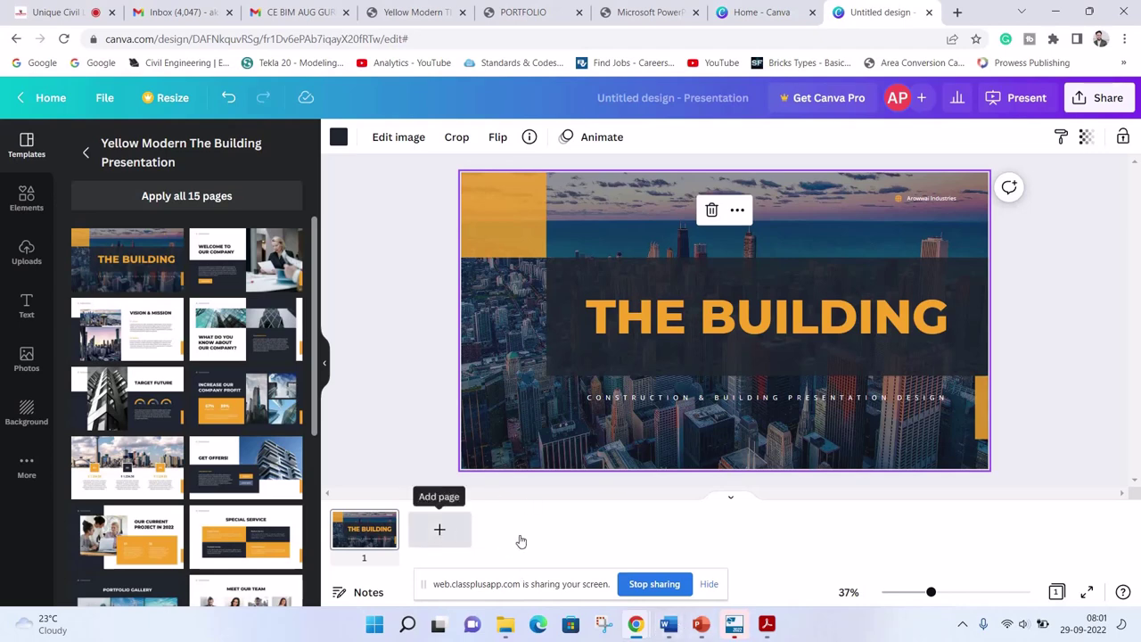
# Add ten blank pages so the deck has 11 slides, then select slide 2
pyautogui.click(468, 533)
pyautogui.click(544, 533)
pyautogui.click(620, 533)
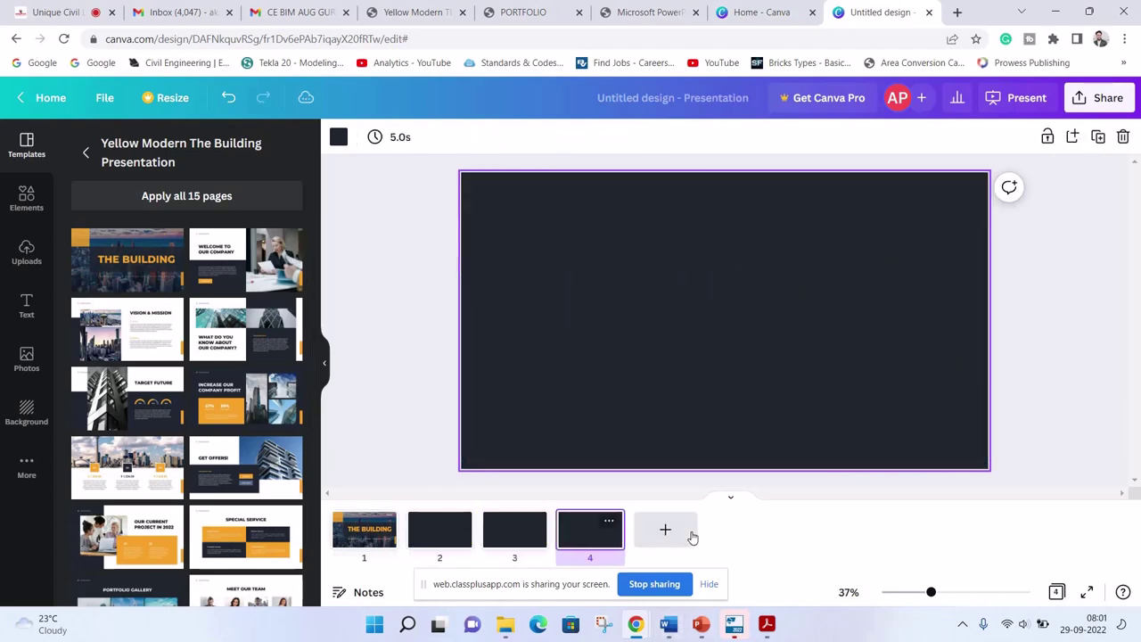
pyautogui.click(691, 536)
pyautogui.click(744, 535)
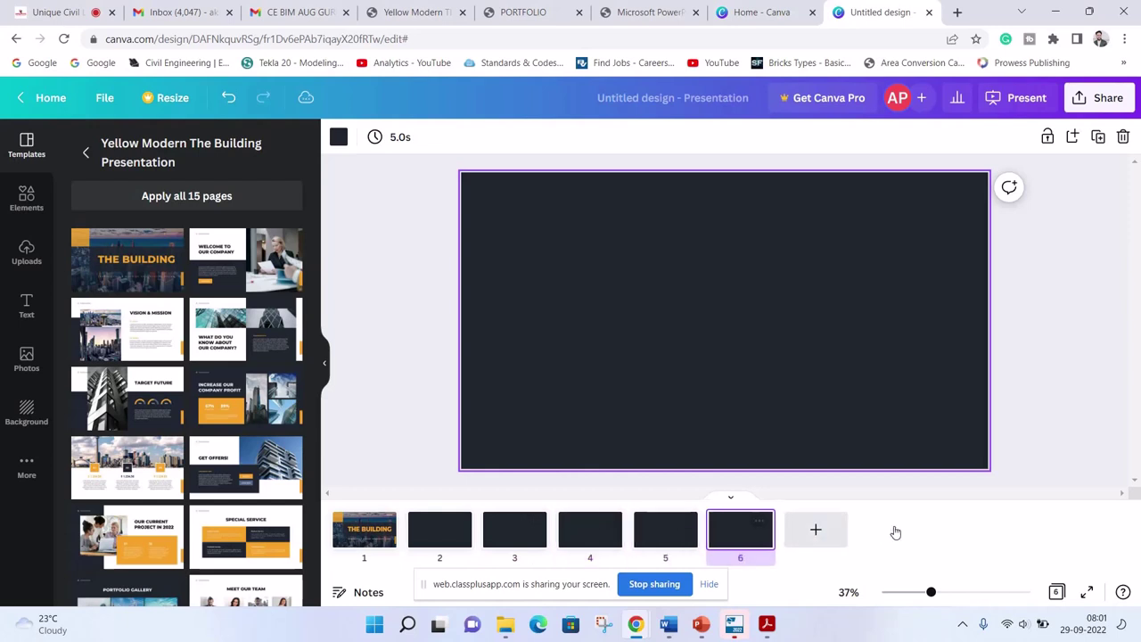
pyautogui.click(815, 530)
pyautogui.click(965, 532)
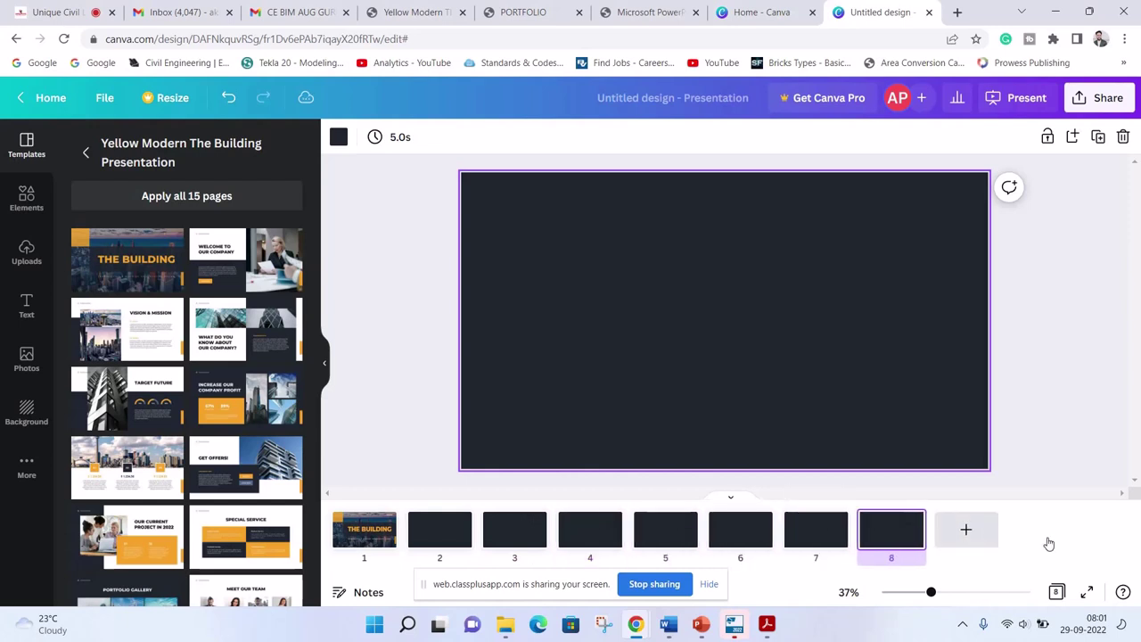
pyautogui.click(967, 532)
pyautogui.click(1051, 532)
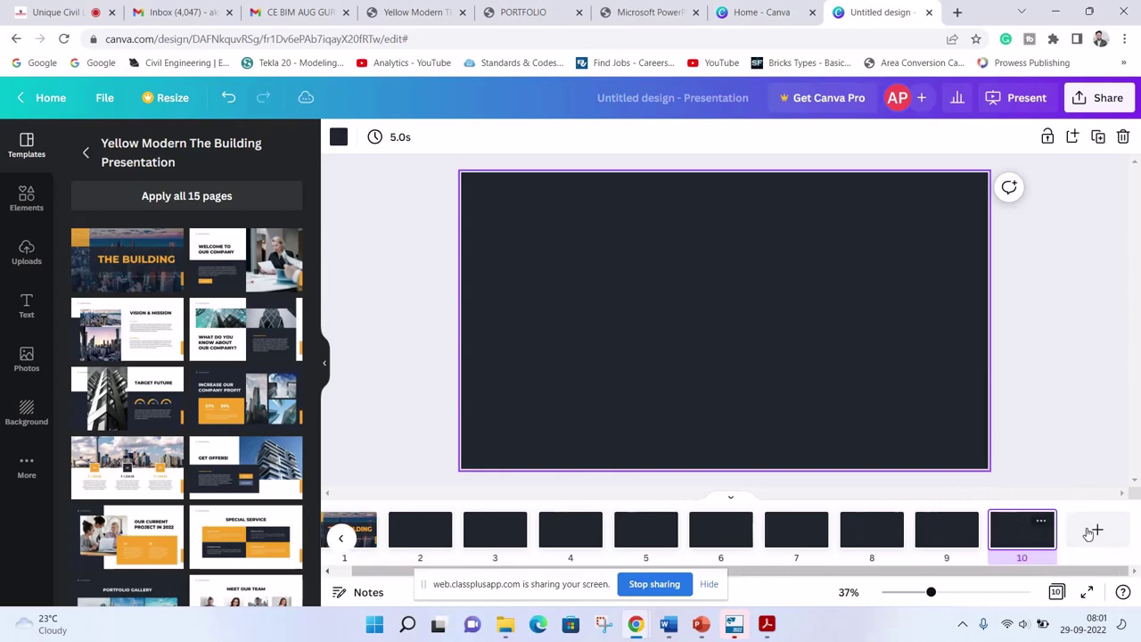
pyautogui.click(1090, 532)
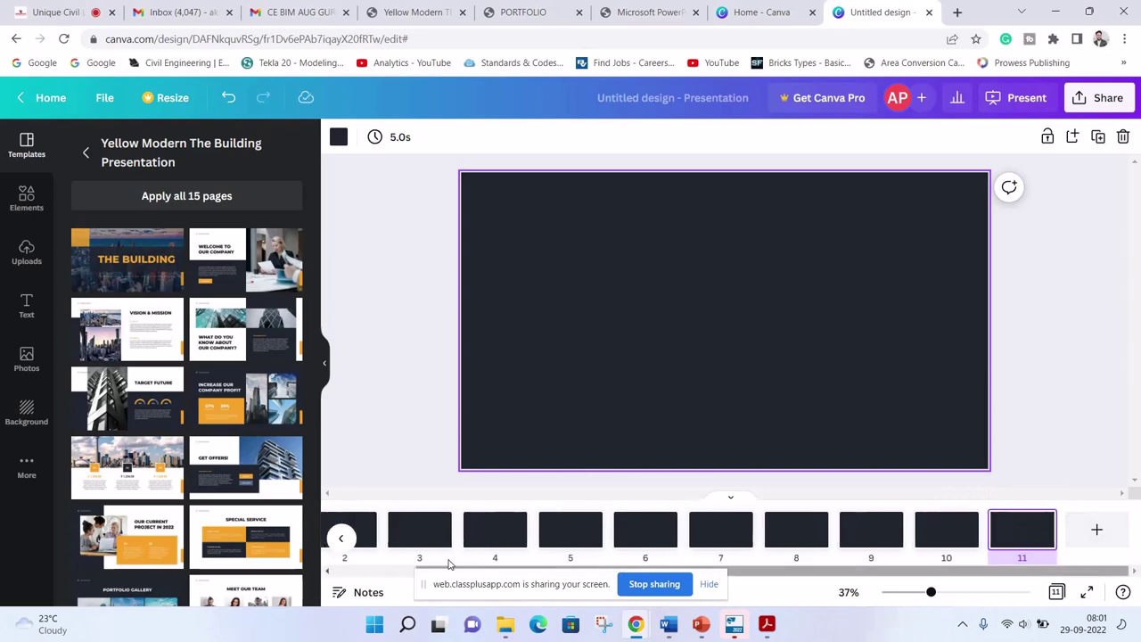
pyautogui.scroll(2, 413, 569)
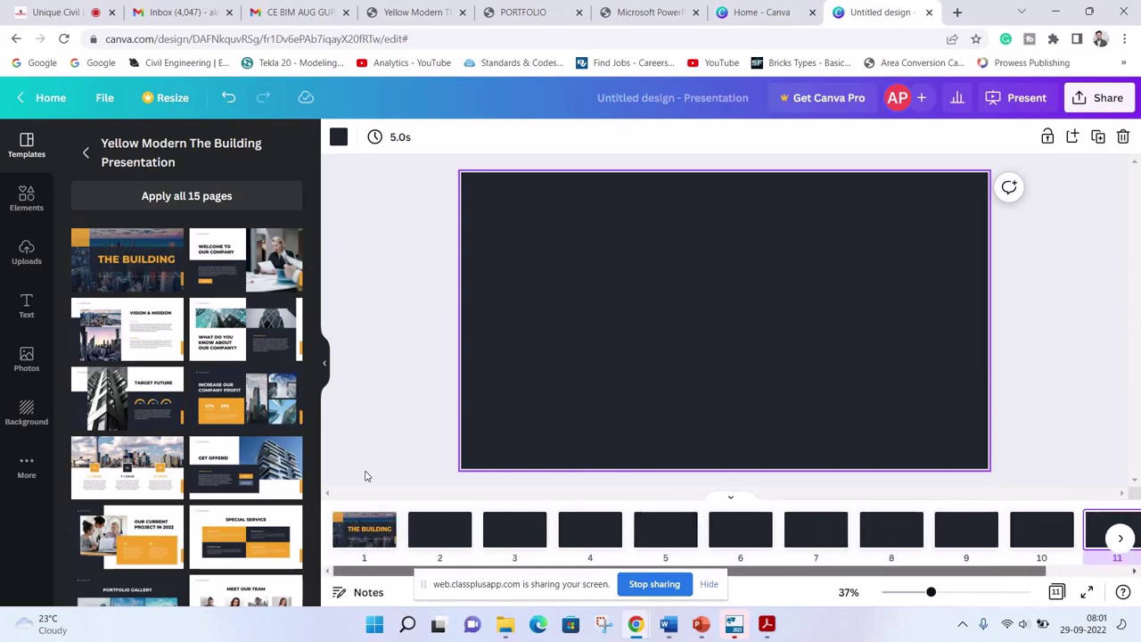
pyautogui.click(428, 538)
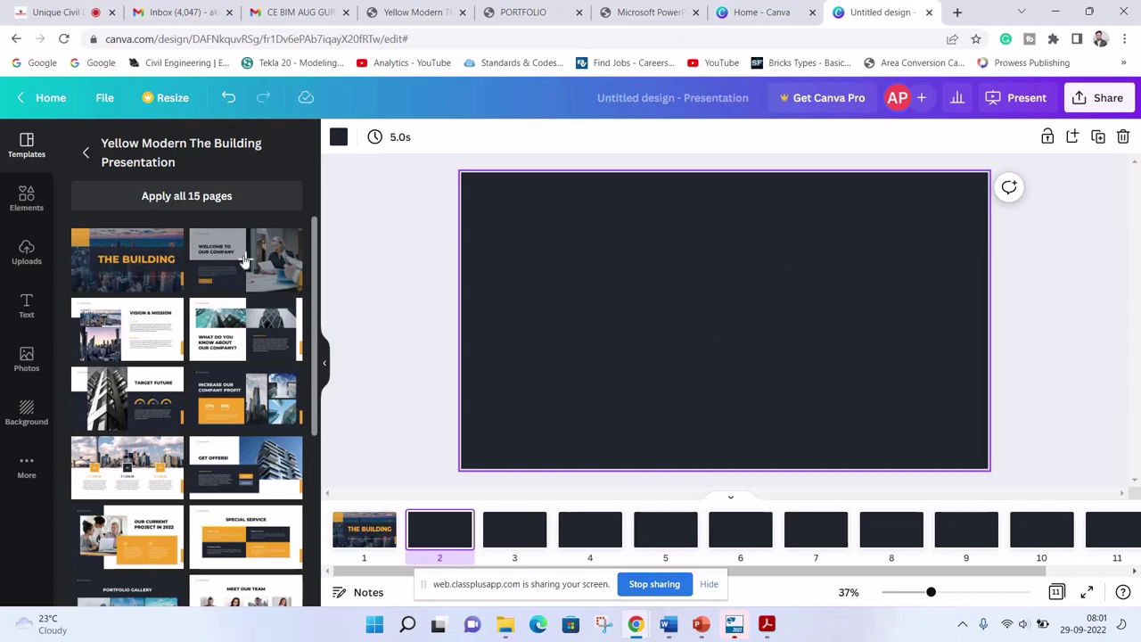
# Apply the Welcome to our company layout to slide 2 and Vision & Mission to slide 3
pyautogui.click(246, 259)
pyautogui.click(516, 534)
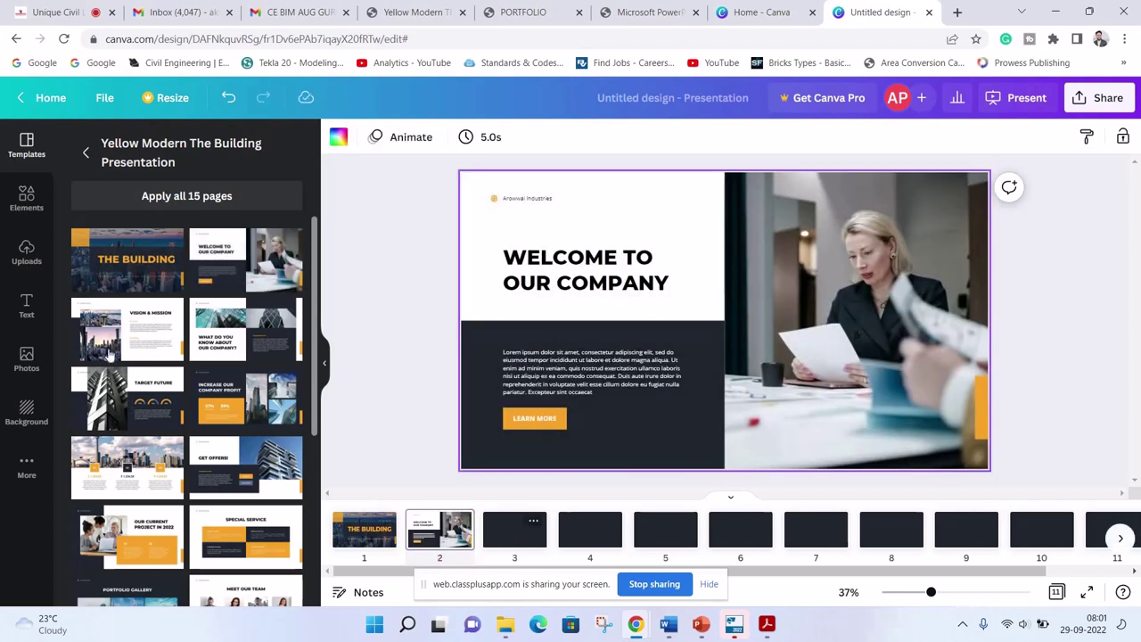
pyautogui.click(124, 332)
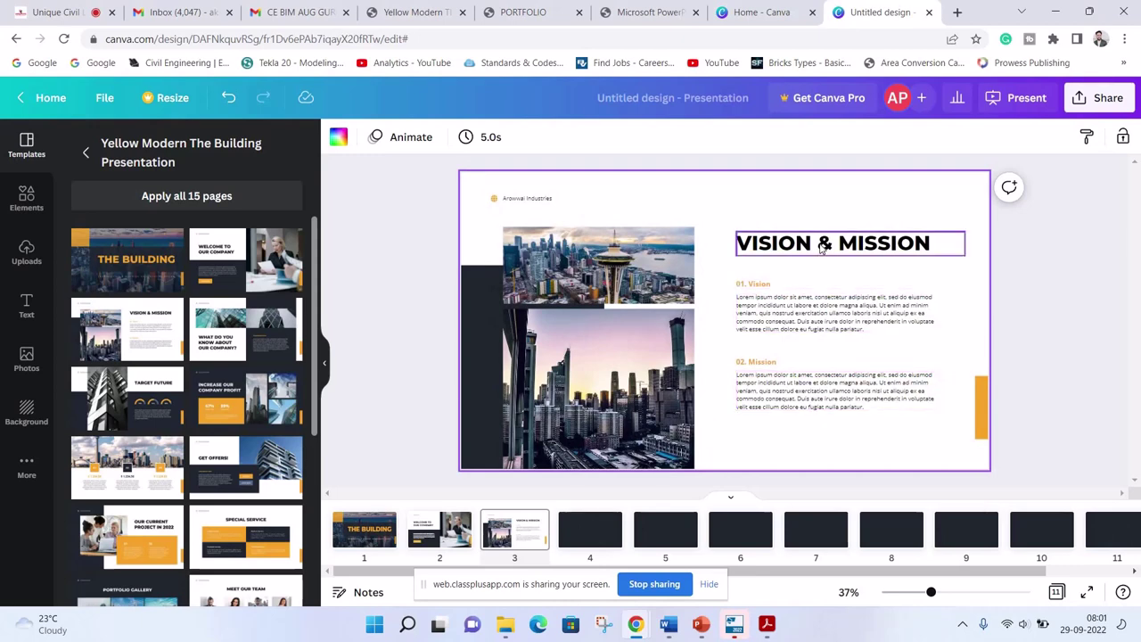
# Delete slide 3's heading, Vision and Mission labels and paragraphs, leaving the two city photos
pyautogui.click(829, 319)
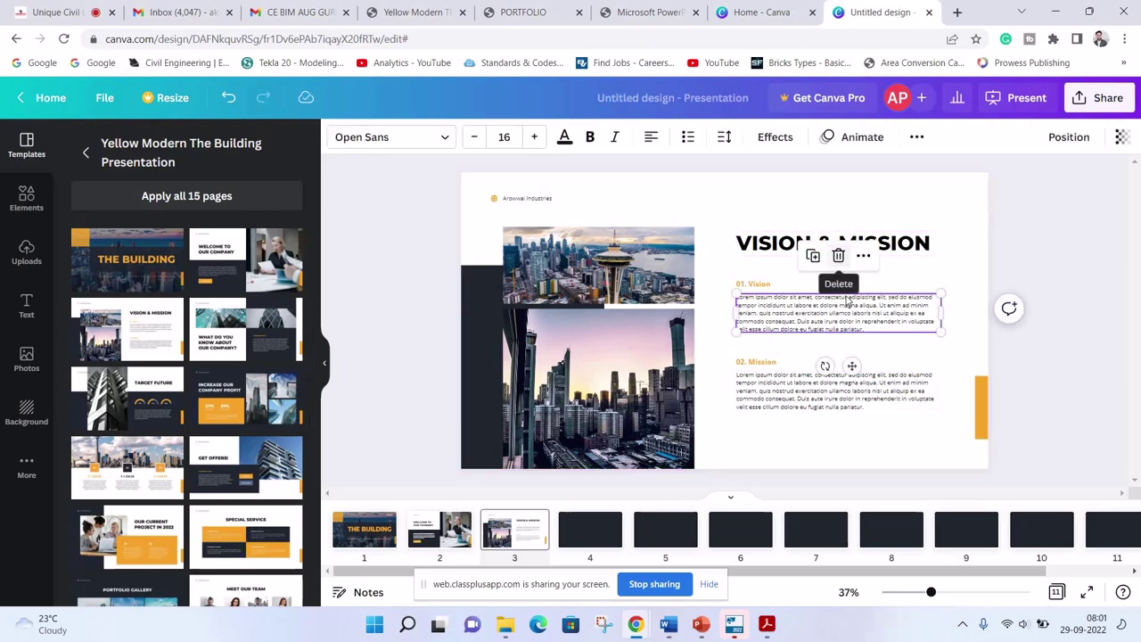
pyautogui.press('Delete')
pyautogui.click(842, 390)
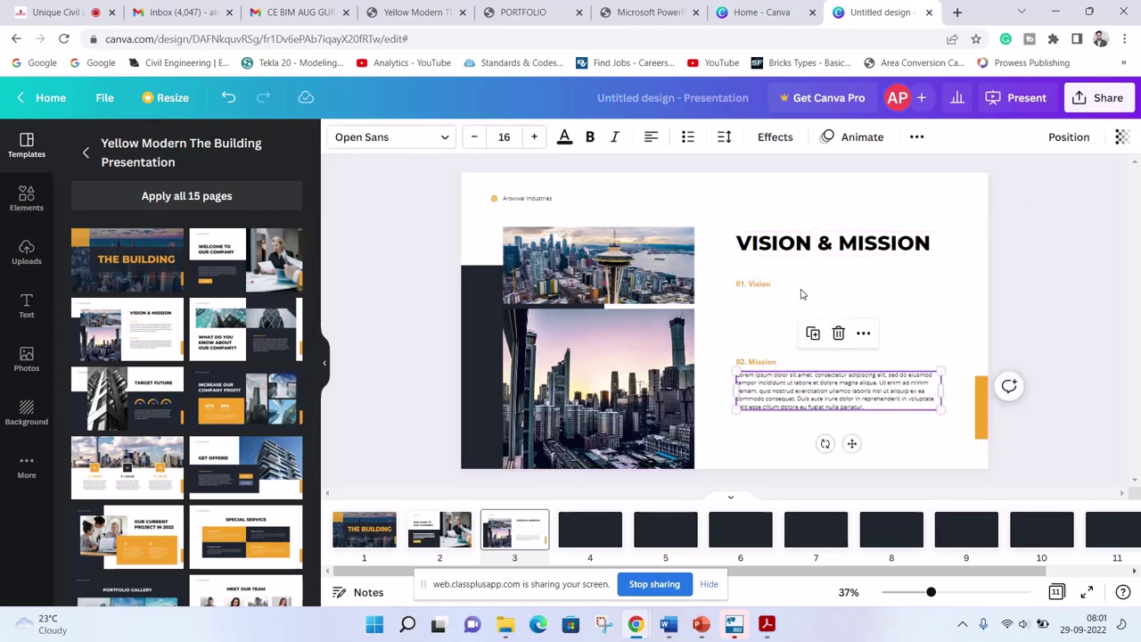
pyautogui.press('Delete')
pyautogui.click(756, 284)
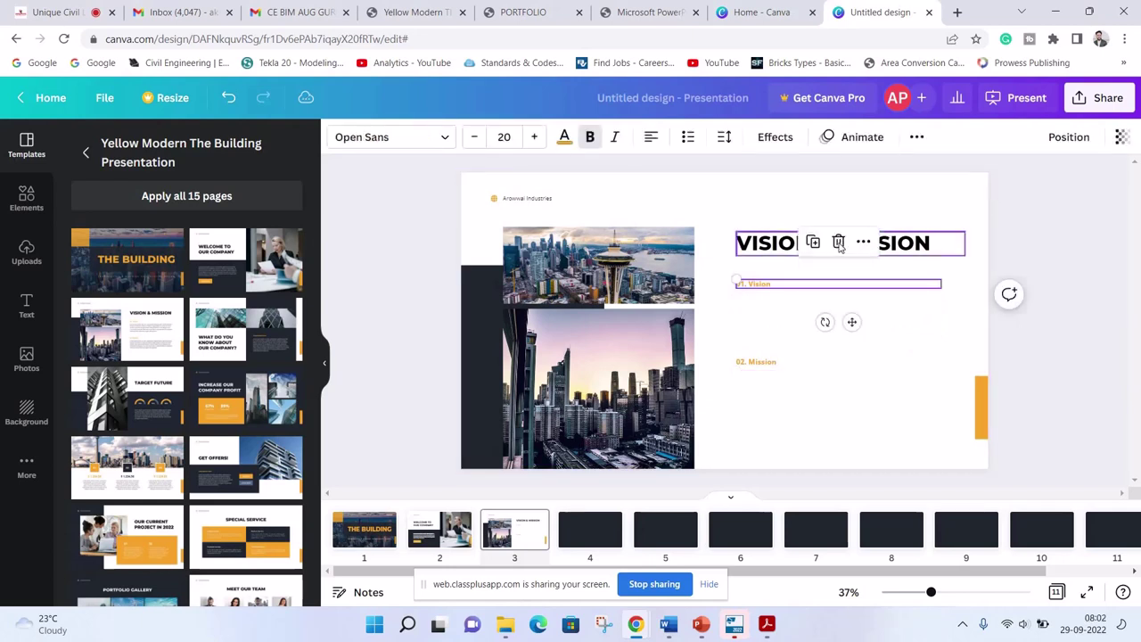
pyautogui.press('Delete')
pyautogui.click(842, 242)
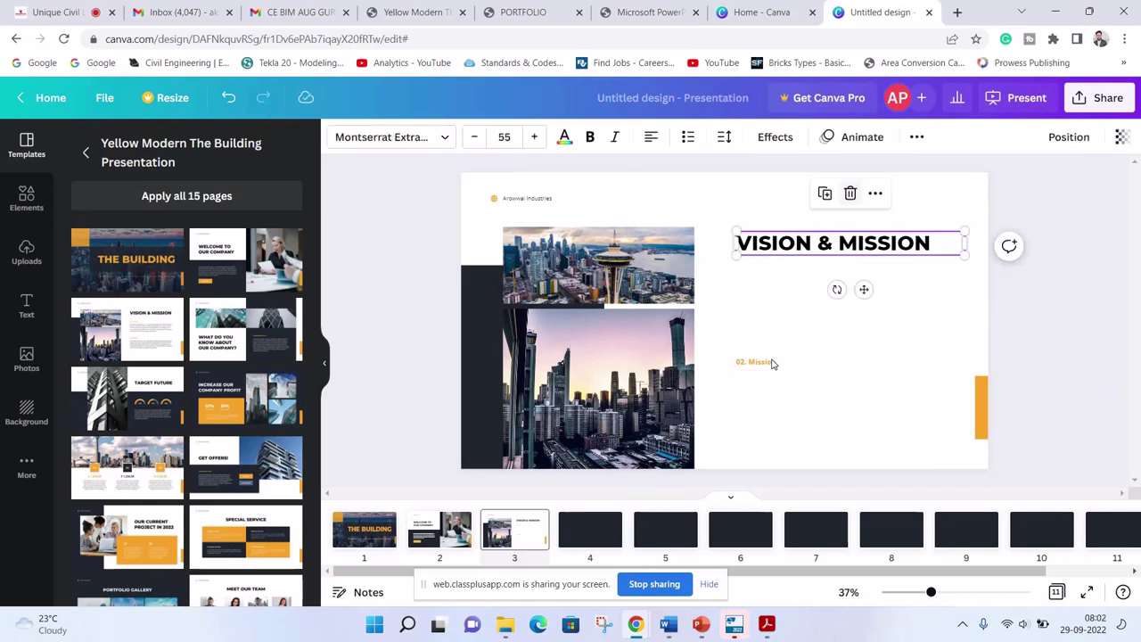
pyautogui.press('Delete')
pyautogui.click(838, 361)
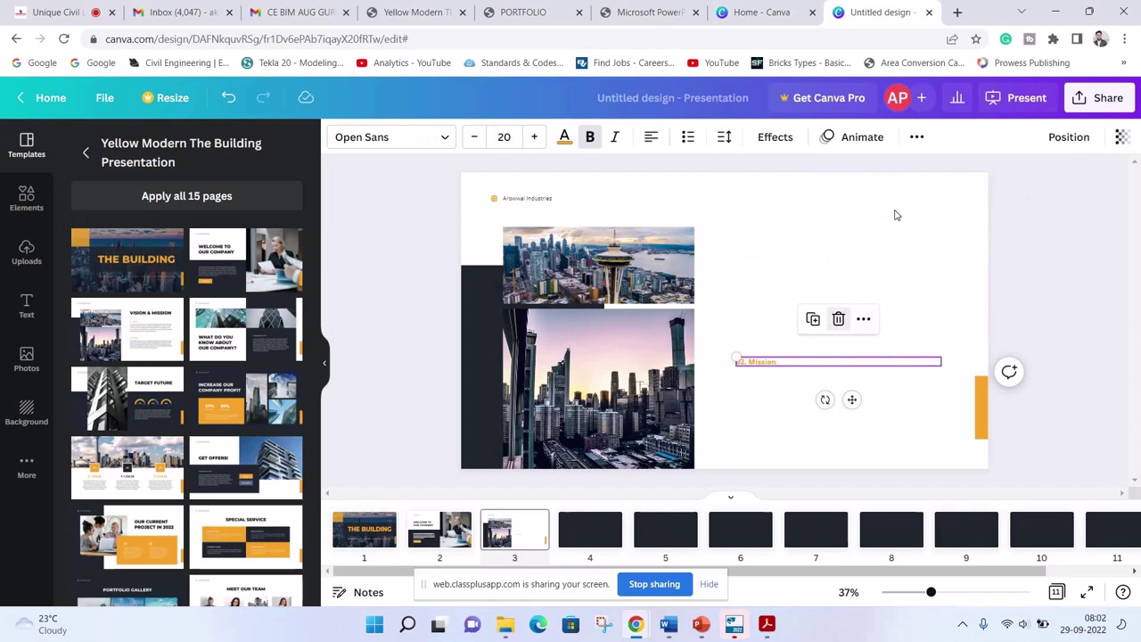
pyautogui.press('Delete')
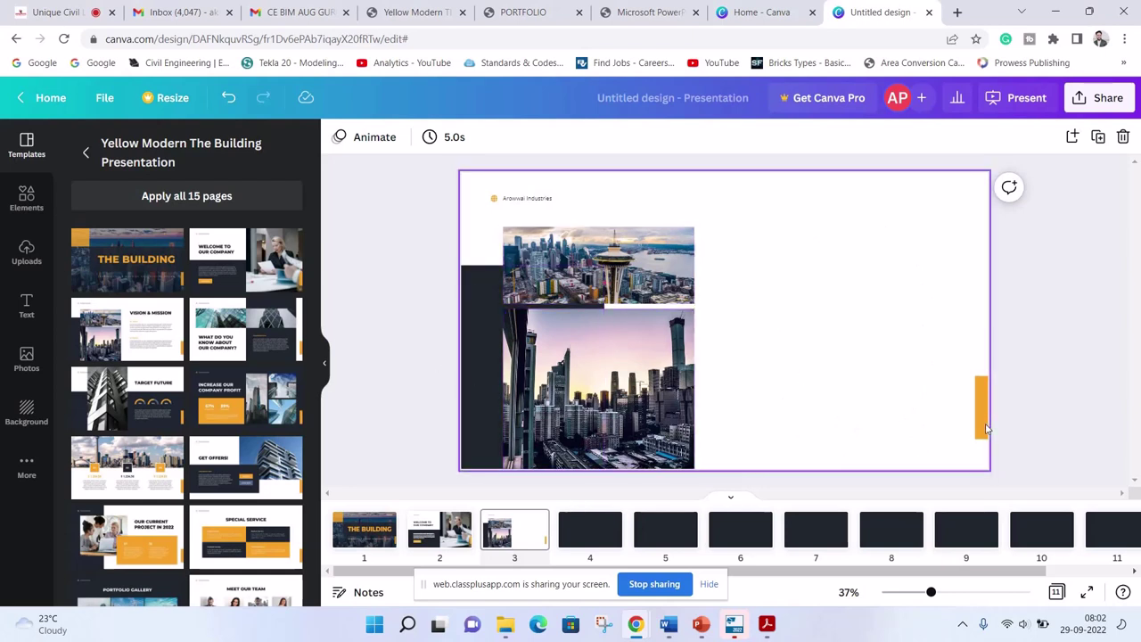
# Drag the Target Future layout with three percentage gauges onto slide 4
pyautogui.click(580, 531)
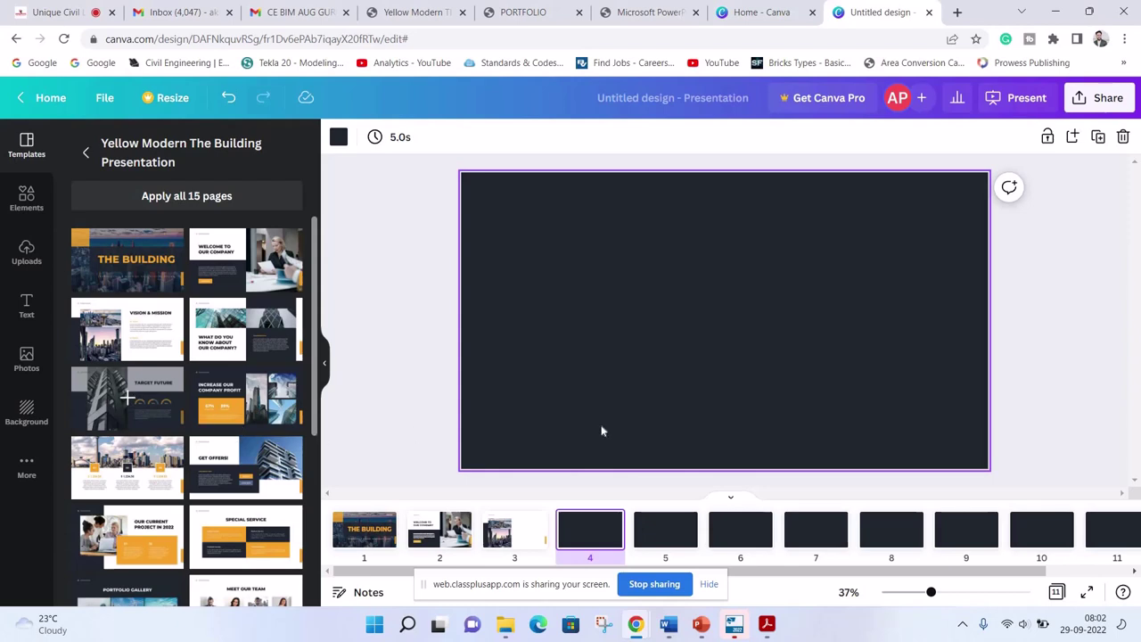
pyautogui.moveTo(106, 393); pyautogui.dragTo(603, 431)
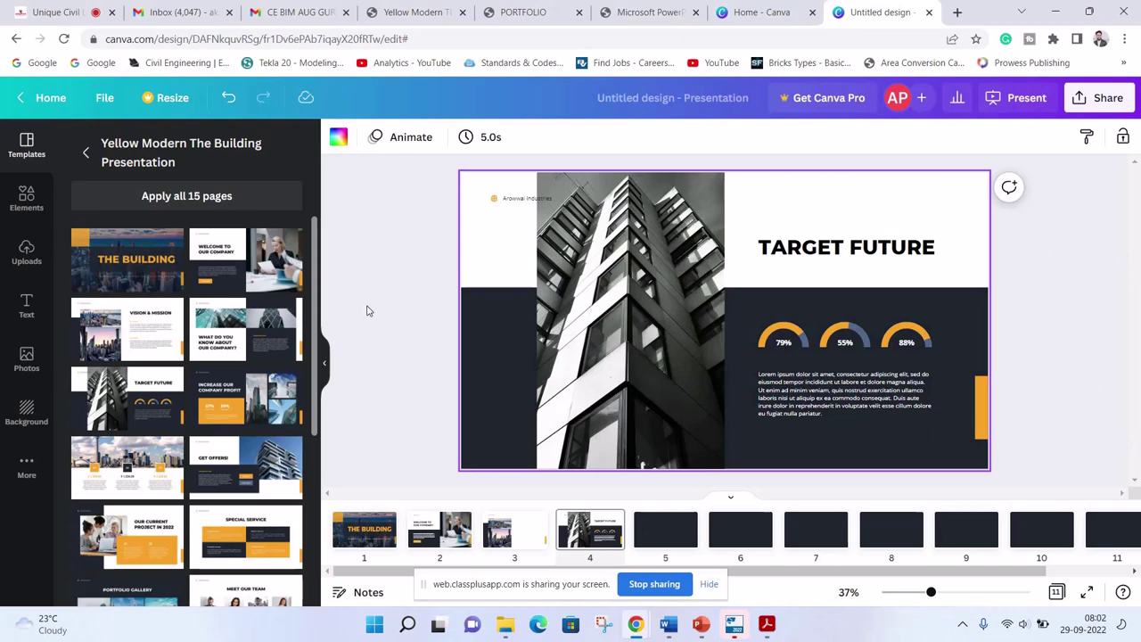
pyautogui.click(26, 198)
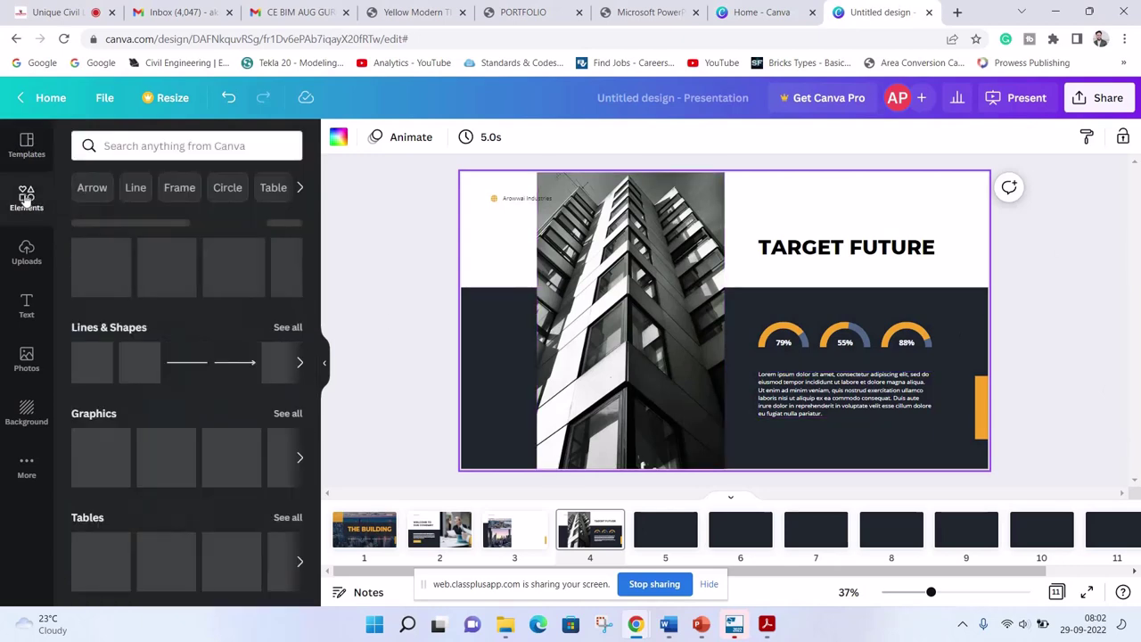
pyautogui.moveTo(123, 267)
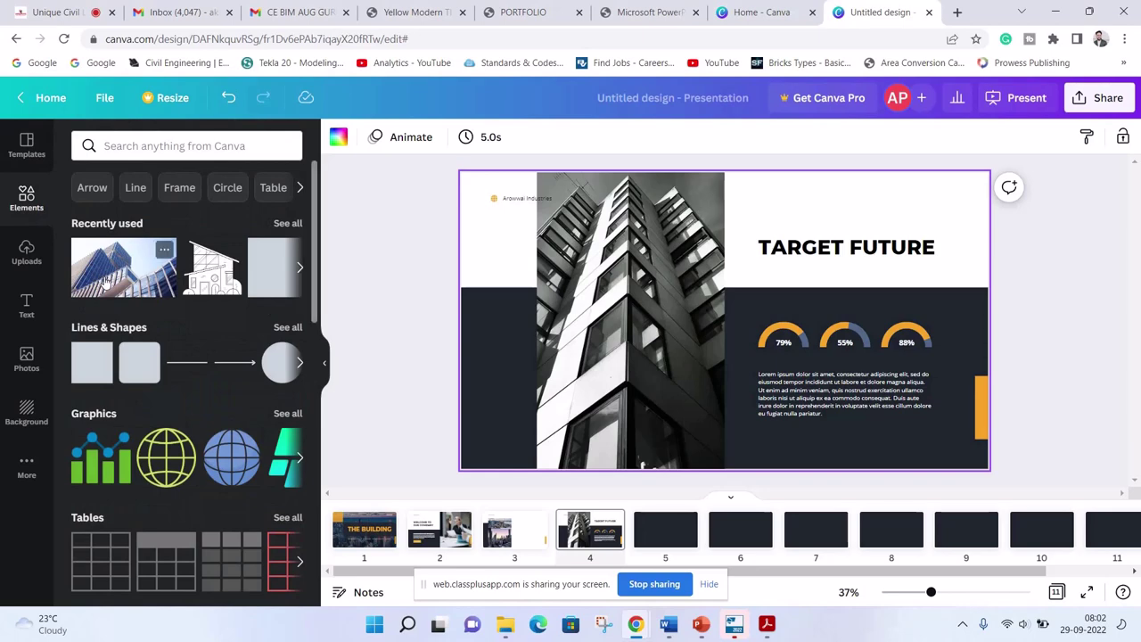
# Drop the blue glass tower photo into the left frame and place the house sketch over the charts
pyautogui.click(104, 281)
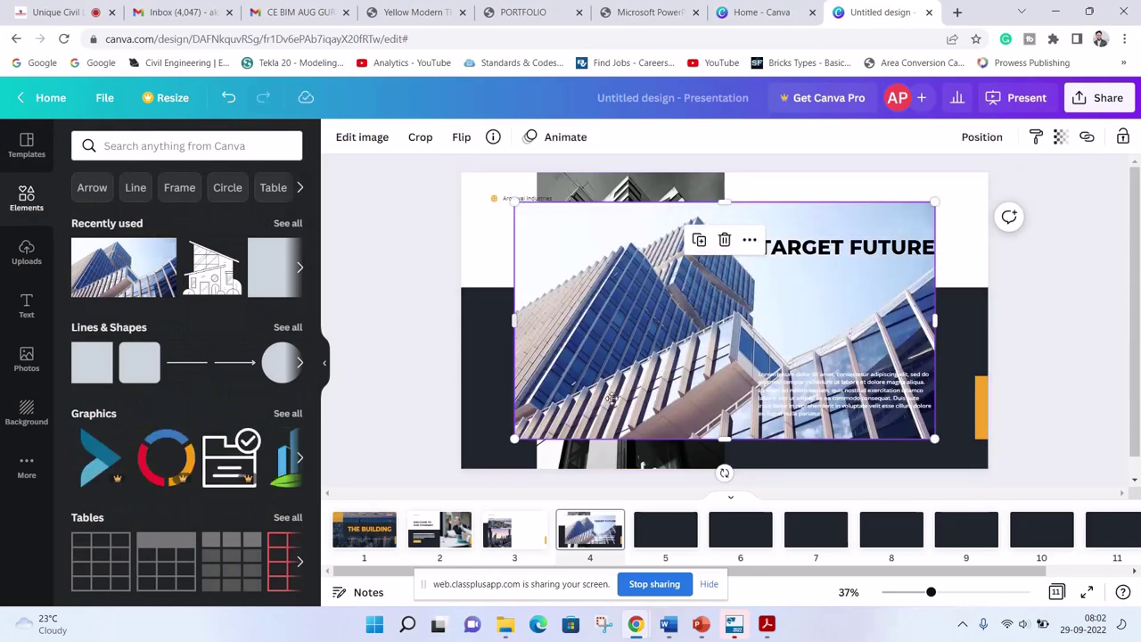
pyautogui.moveTo(606, 358); pyautogui.dragTo(642, 312)
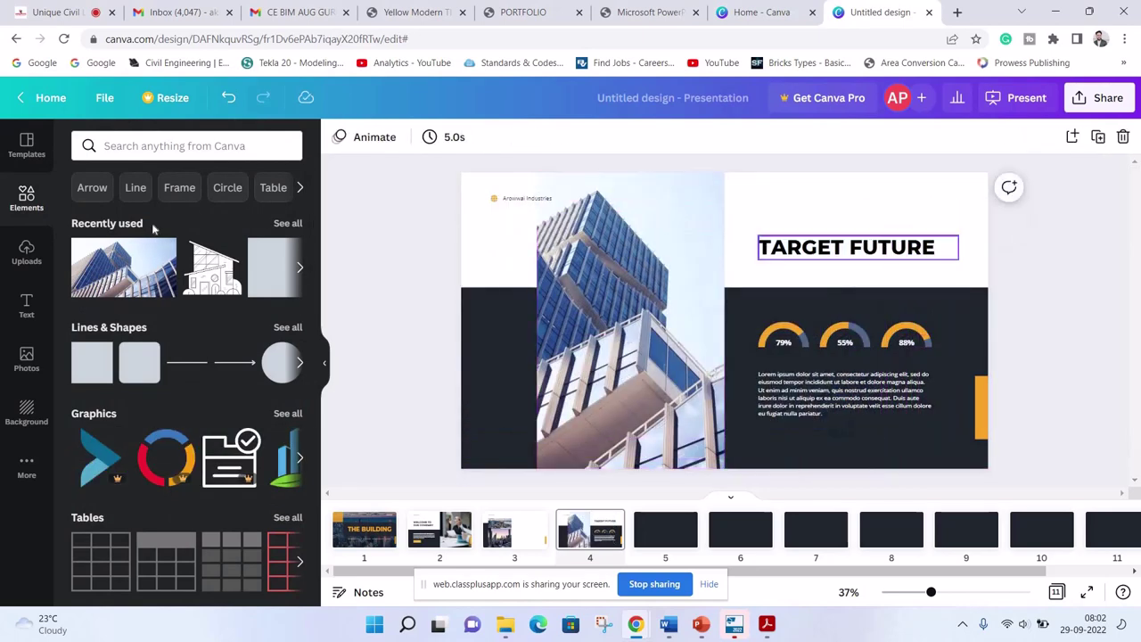
pyautogui.click(212, 272)
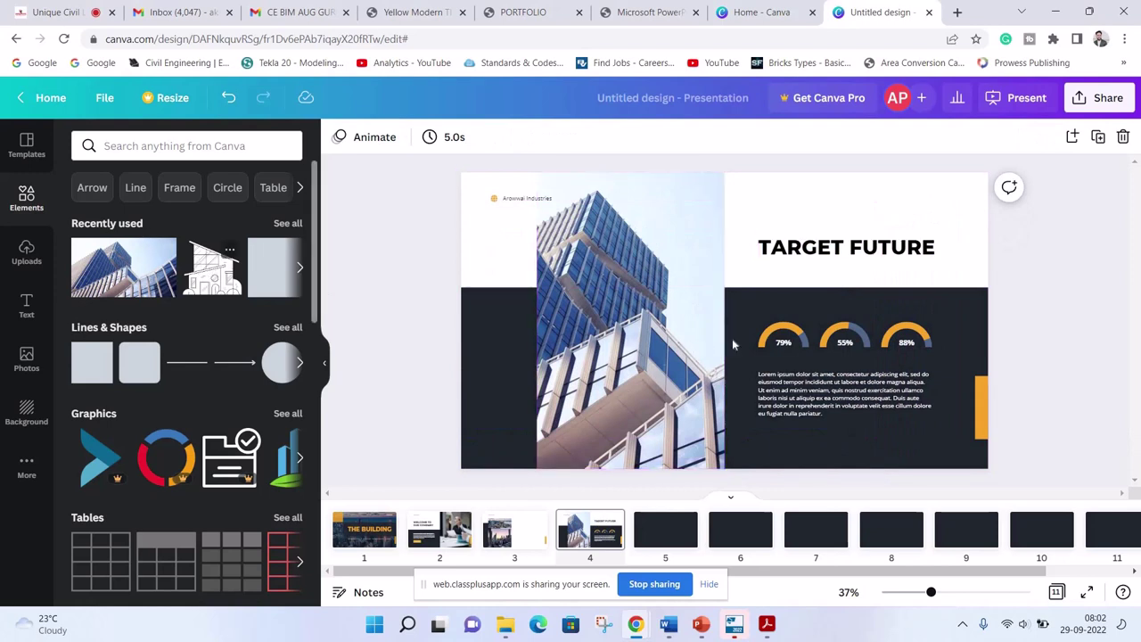
pyautogui.moveTo(729, 344); pyautogui.dragTo(887, 372)
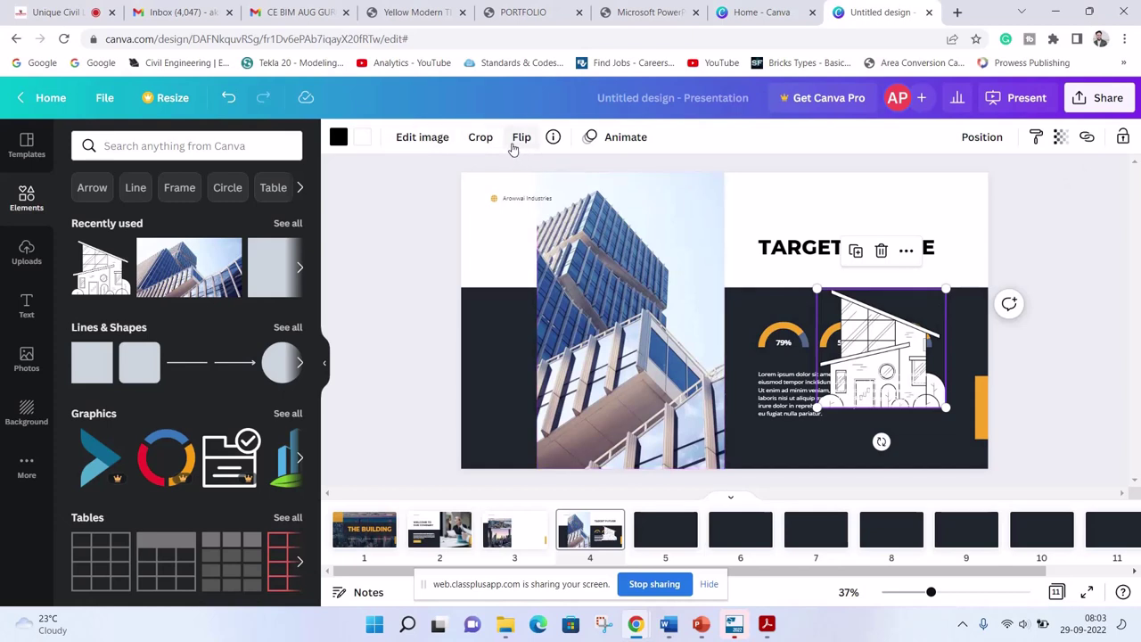
# Flip the house sketch horizontally and set its transparency to 57
pyautogui.click(515, 145)
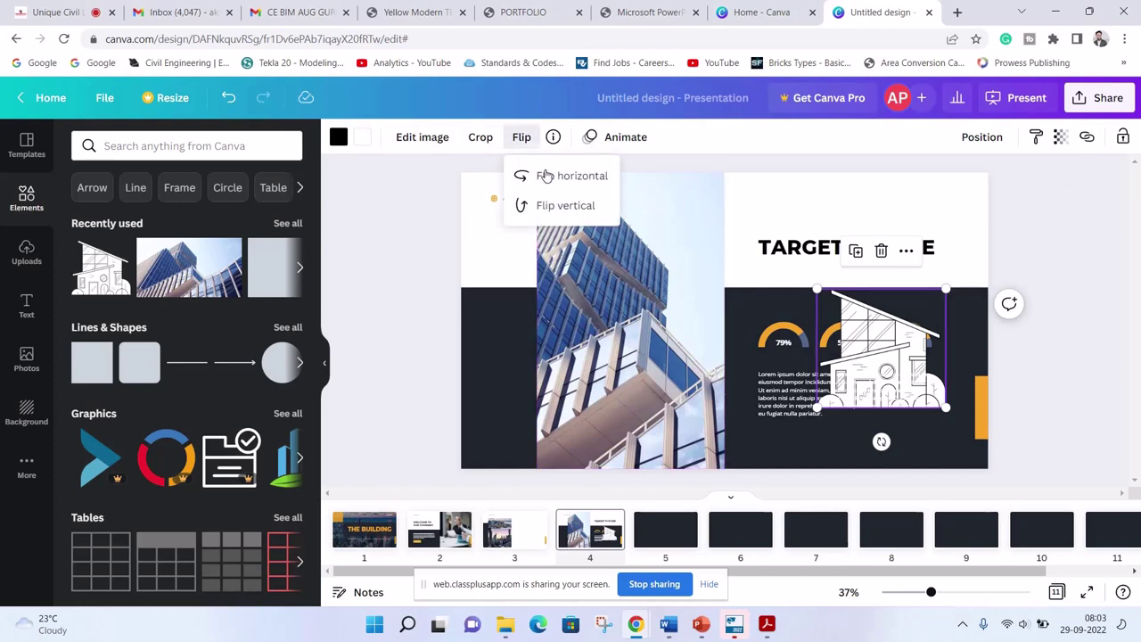
pyautogui.click(546, 175)
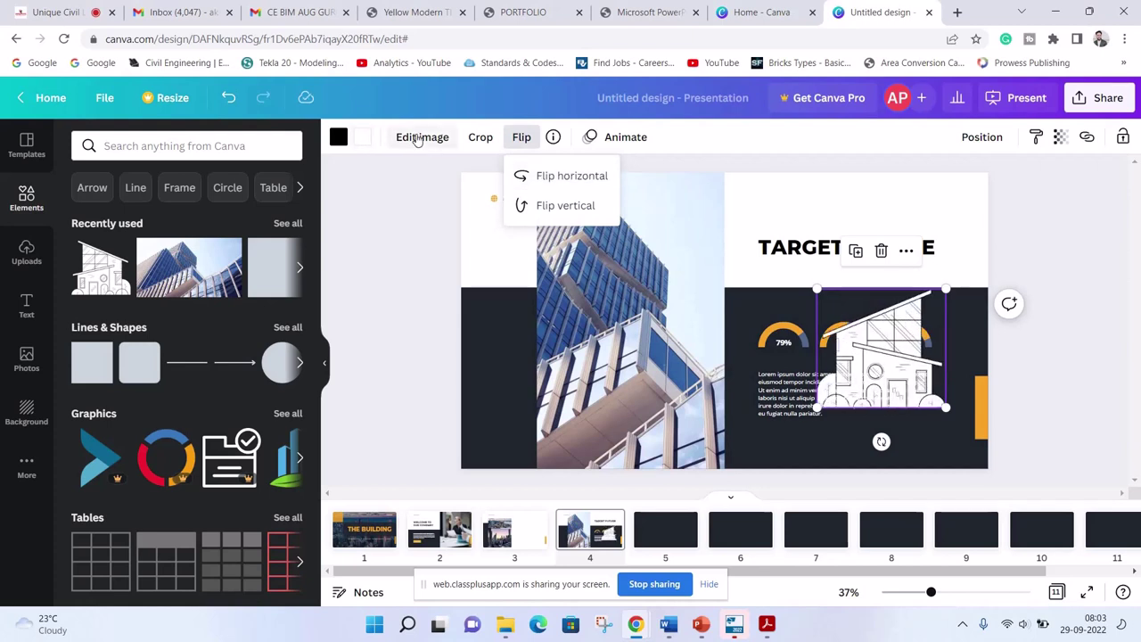
pyautogui.click(1062, 145)
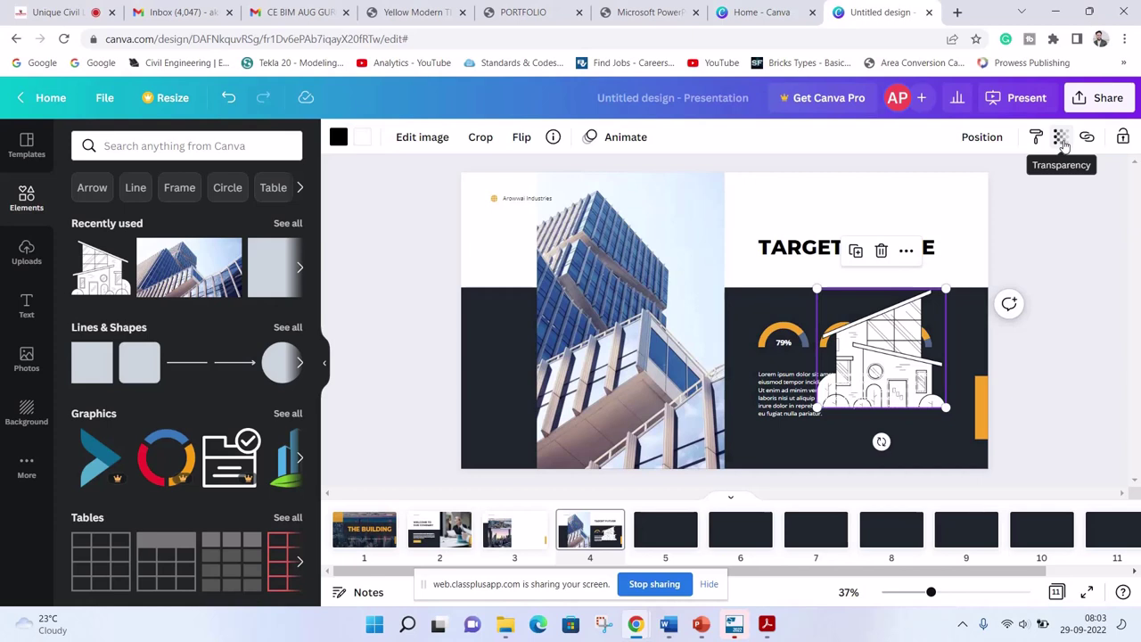
pyautogui.click(1060, 140)
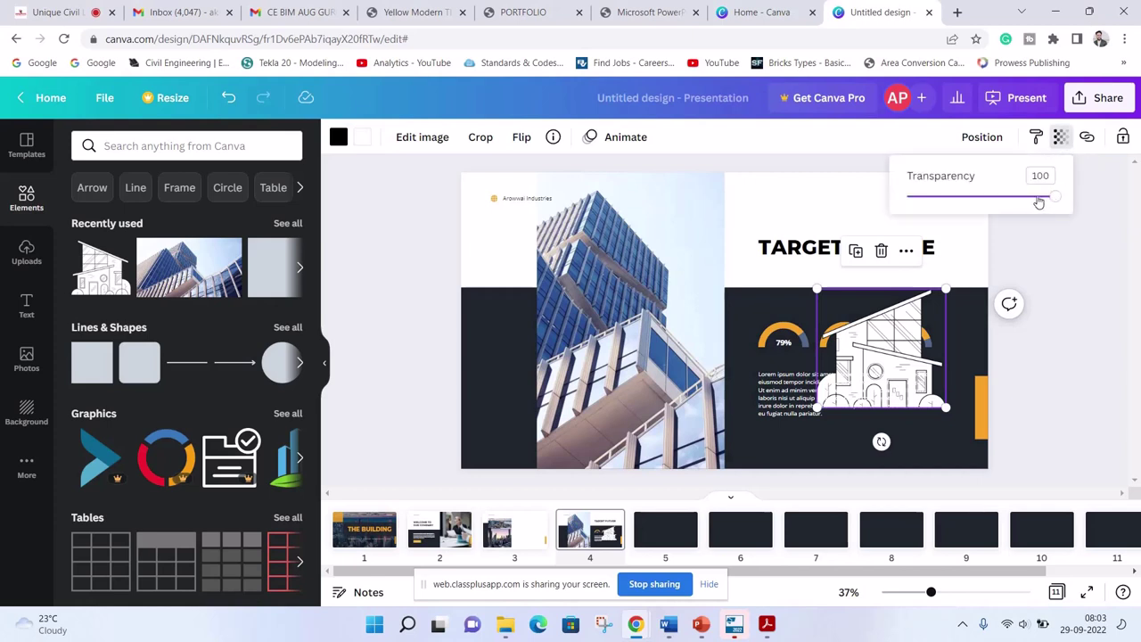
pyautogui.moveTo(1000, 202); pyautogui.dragTo(985, 198)
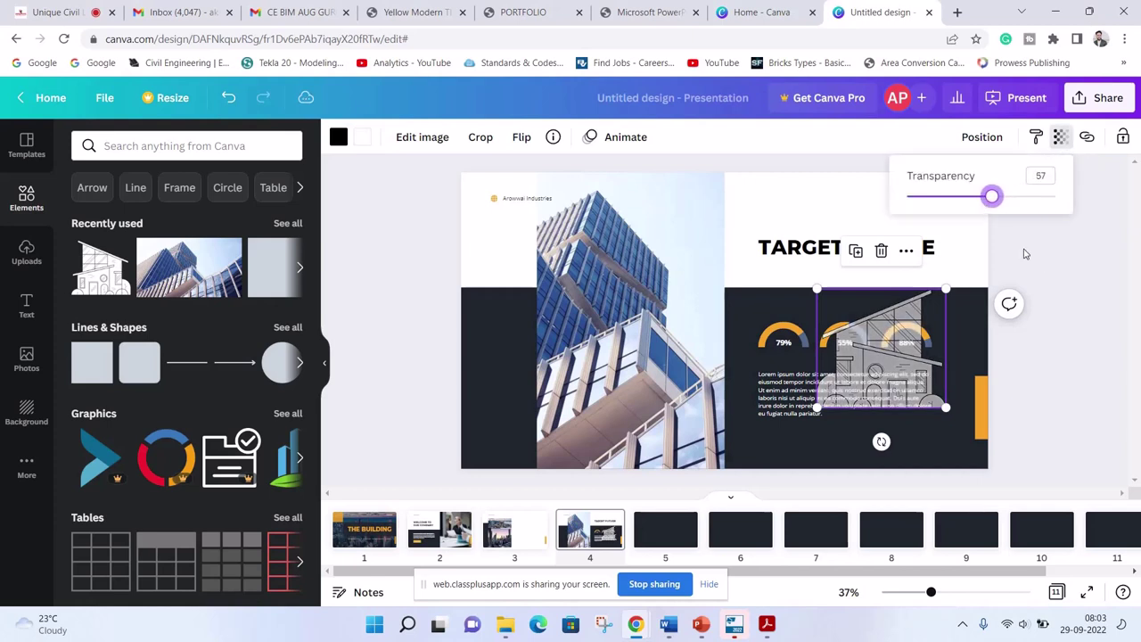
pyautogui.click(1072, 272)
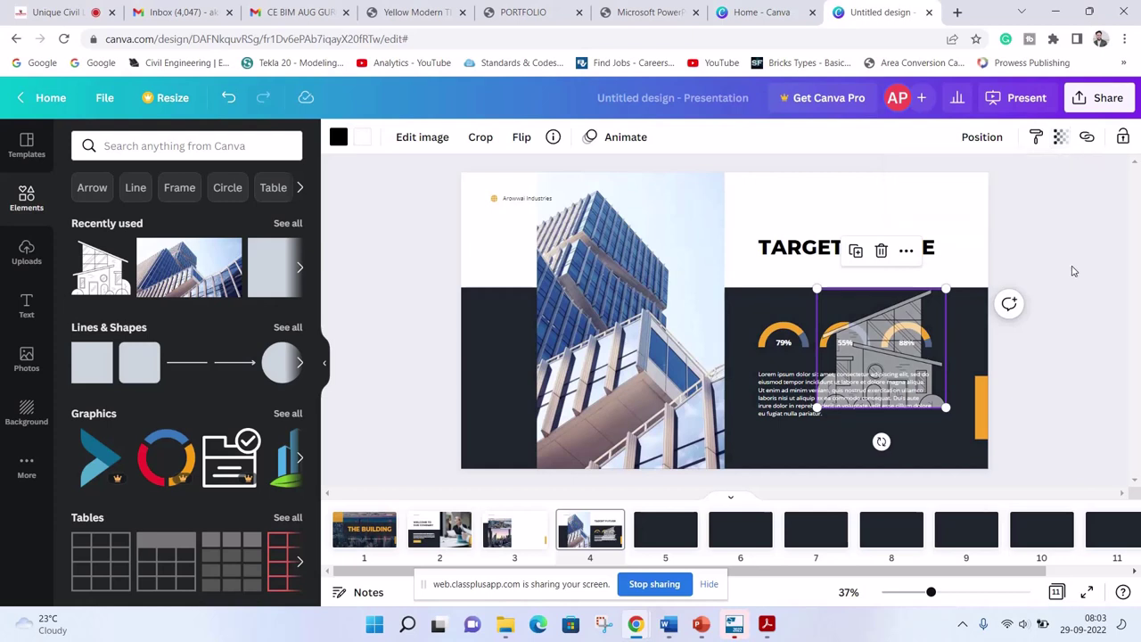
pyautogui.click(1073, 270)
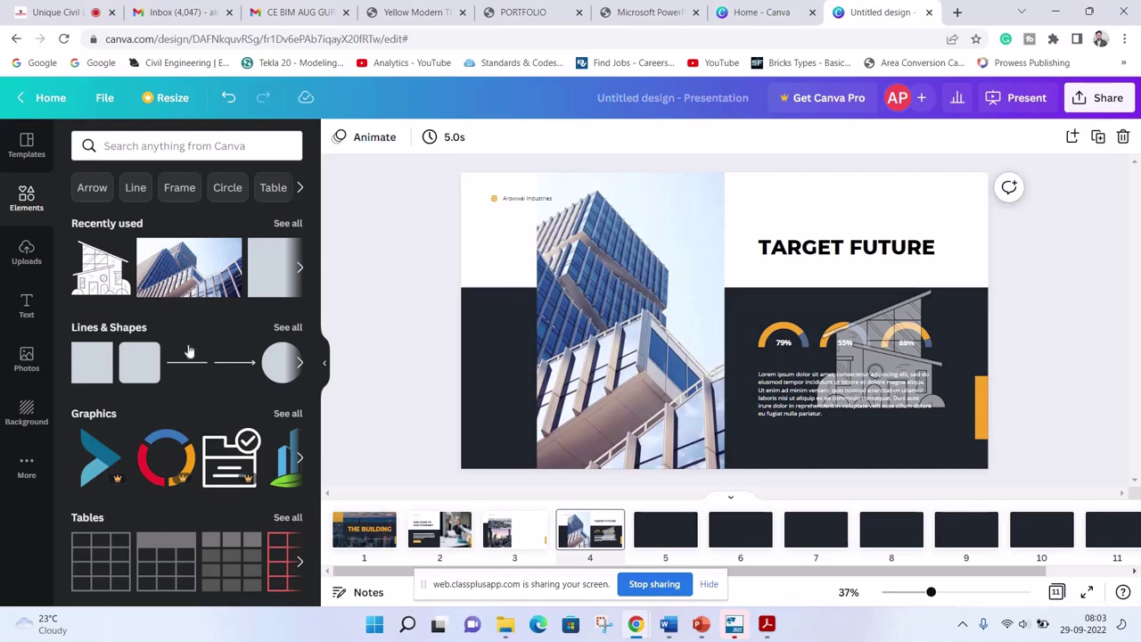
# Add the upward-looking skyscraper photo and make it the full slide background
pyautogui.scroll(-3, 187, 348)
pyautogui.scroll(-2, 187, 330)
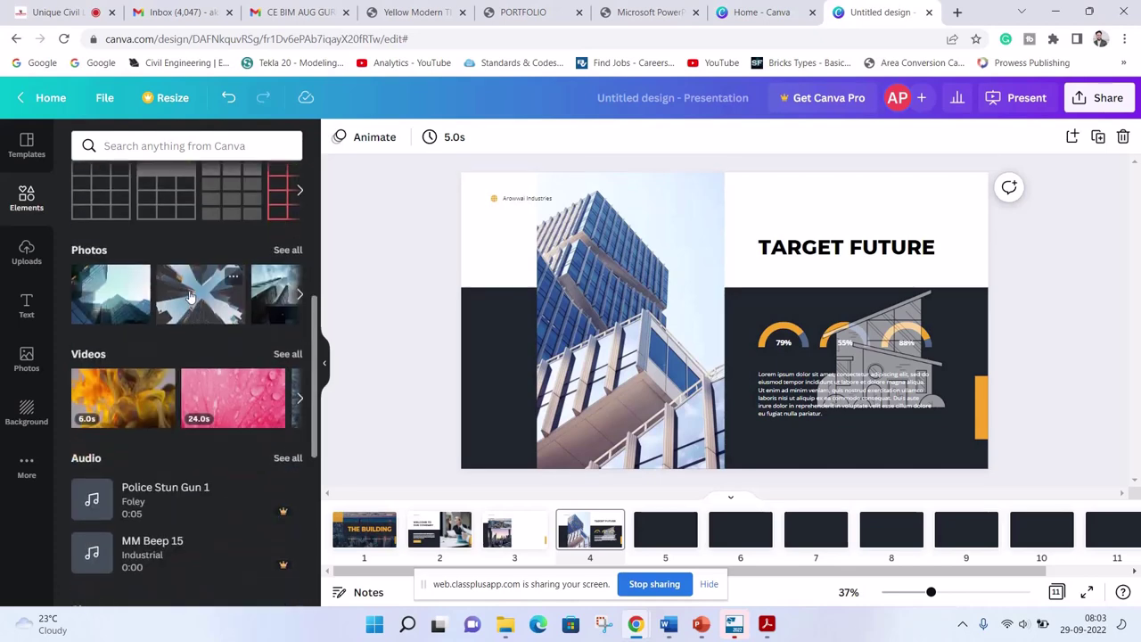
pyautogui.click(190, 296)
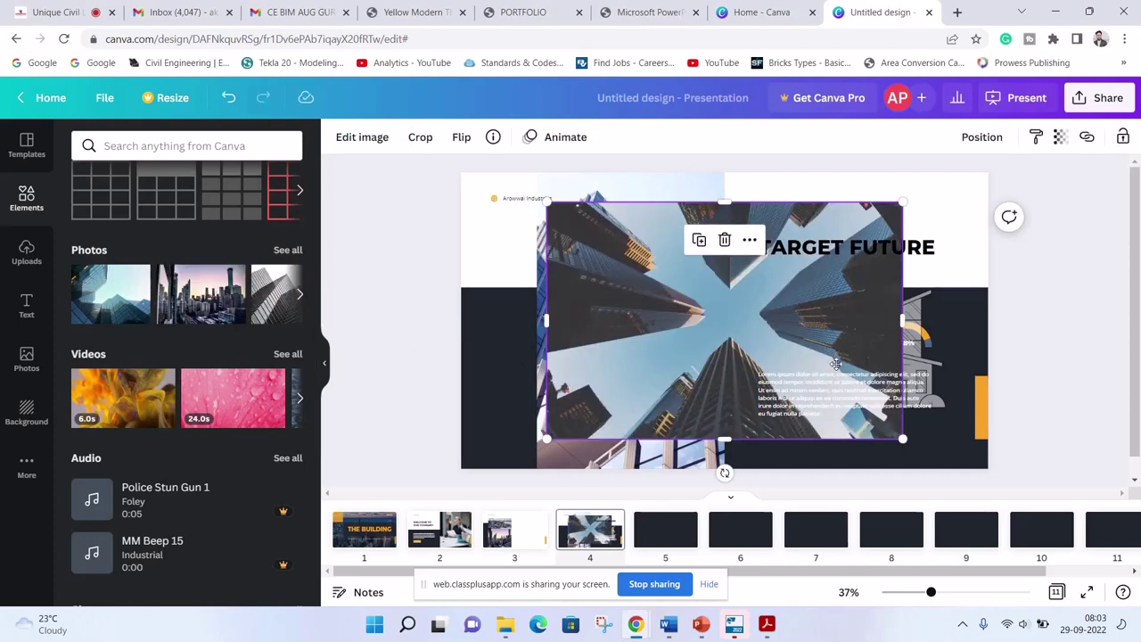
pyautogui.moveTo(835, 363); pyautogui.dragTo(955, 350)
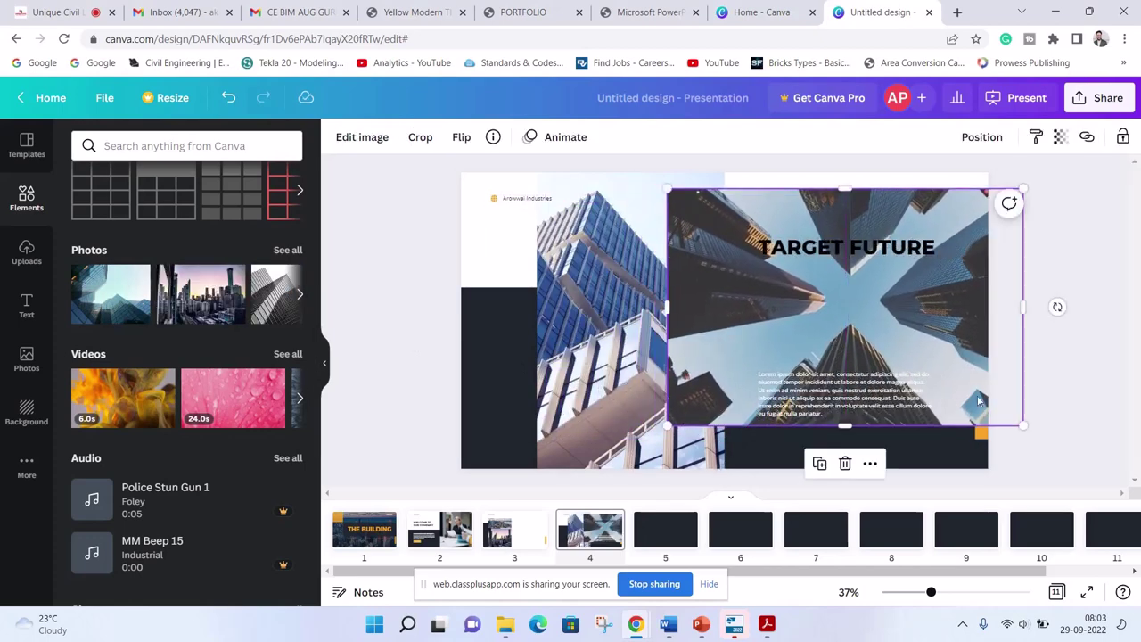
pyautogui.moveTo(977, 400)
pyautogui.mouseDown()
pyautogui.moveTo(978, 382)
pyautogui.moveTo(906, 331)
pyautogui.mouseUp()
pyautogui.moveTo(771, 274)
pyautogui.mouseDown()
pyautogui.moveTo(842, 291)
pyautogui.moveTo(853, 275)
pyautogui.mouseUp()
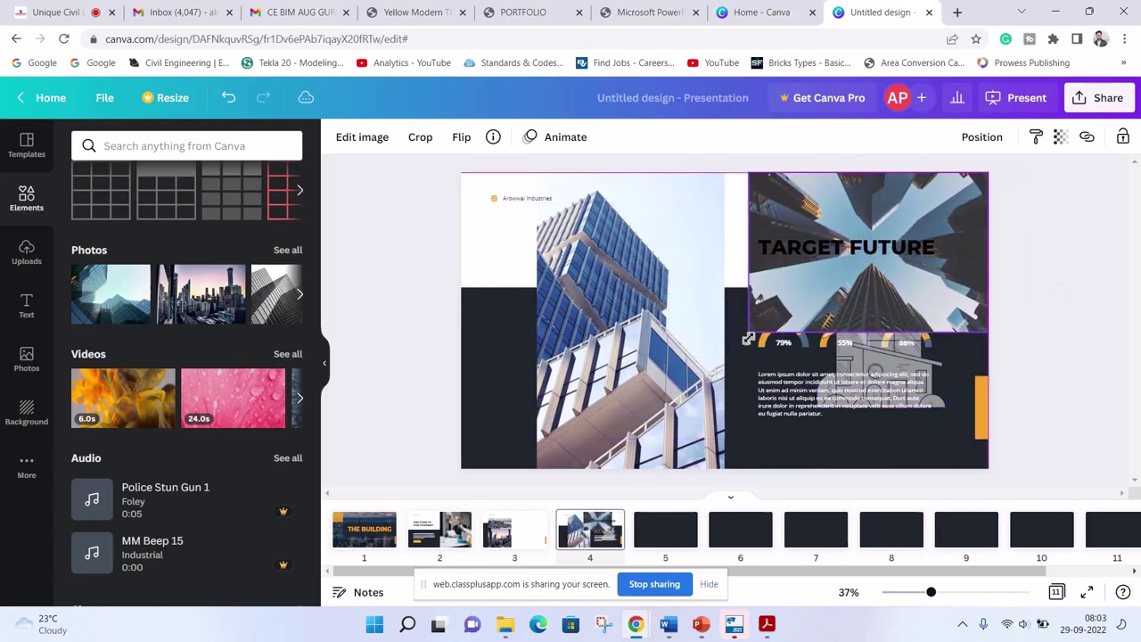
pyautogui.moveTo(748, 338); pyautogui.dragTo(519, 439)
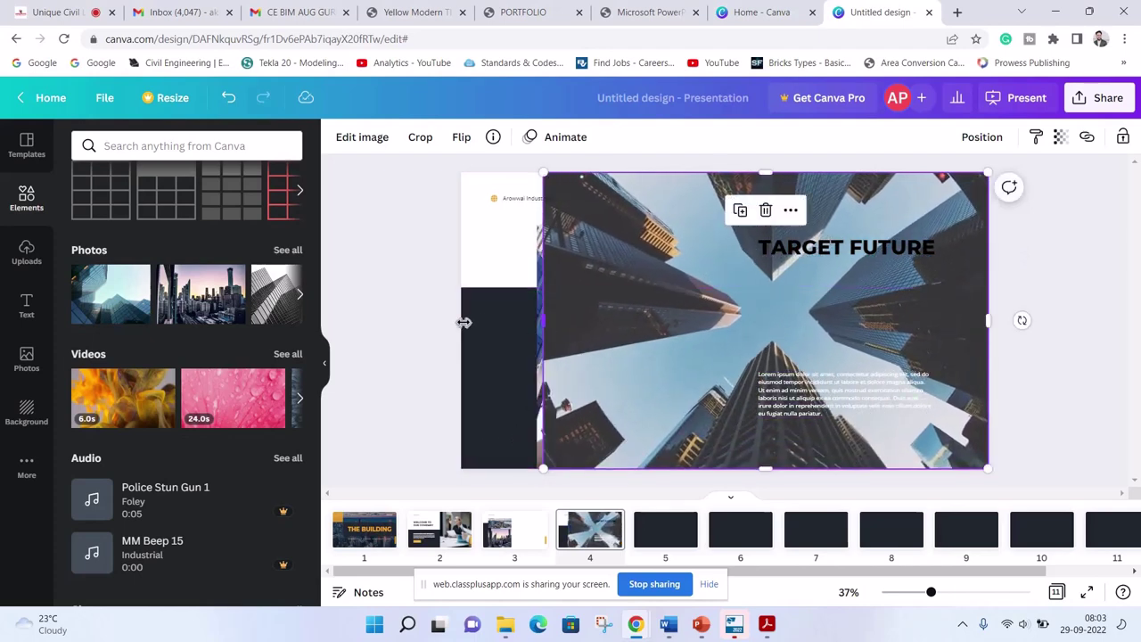
pyautogui.moveTo(464, 323); pyautogui.dragTo(459, 323)
pyautogui.press('Delete')
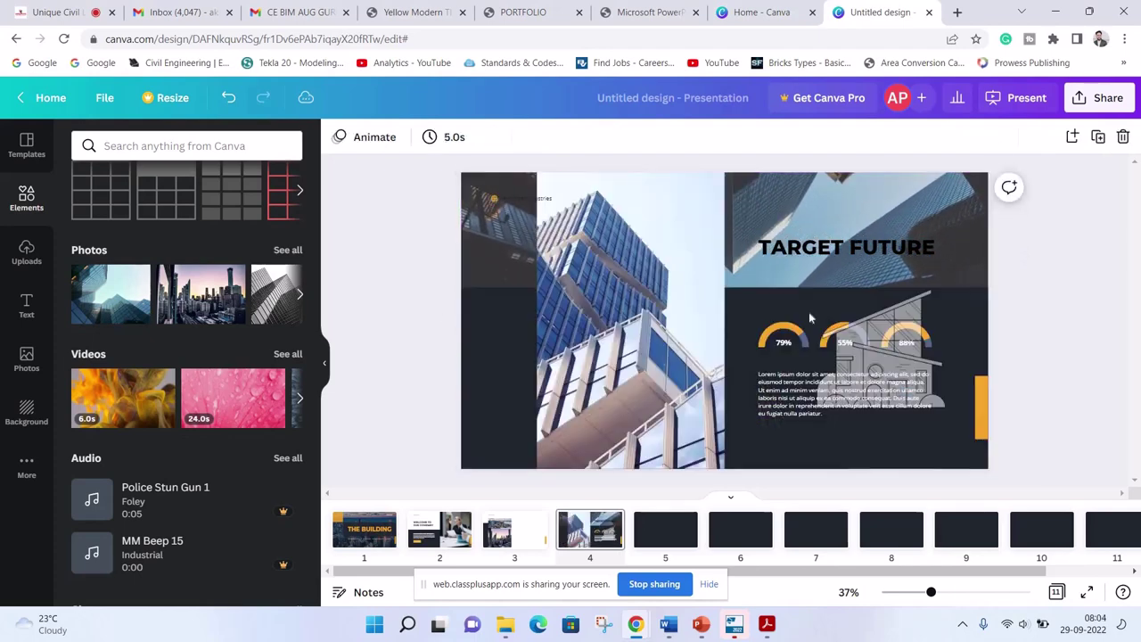
# Delete the left building photo frame and the dark lower panel
pyautogui.click(631, 218)
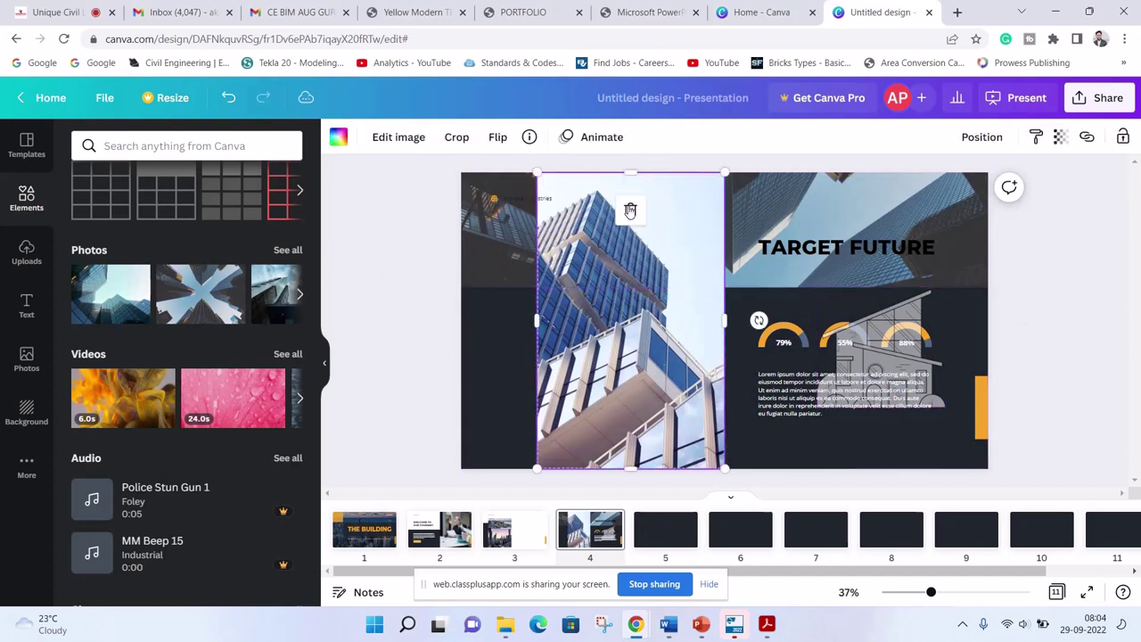
pyautogui.click(630, 210)
pyautogui.click(636, 248)
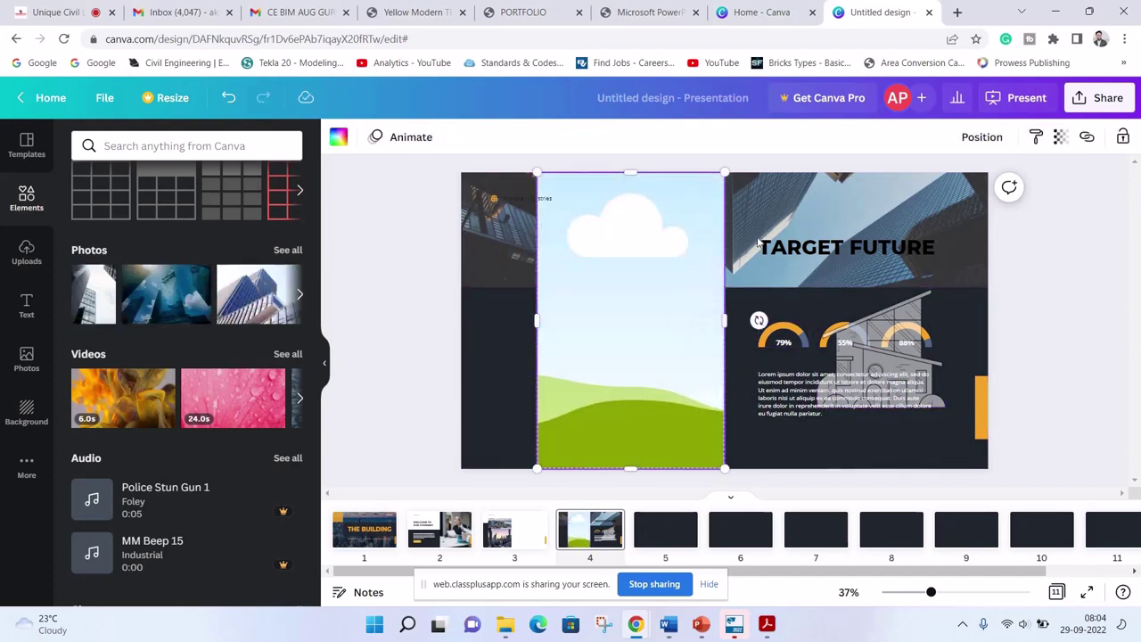
pyautogui.press('Delete')
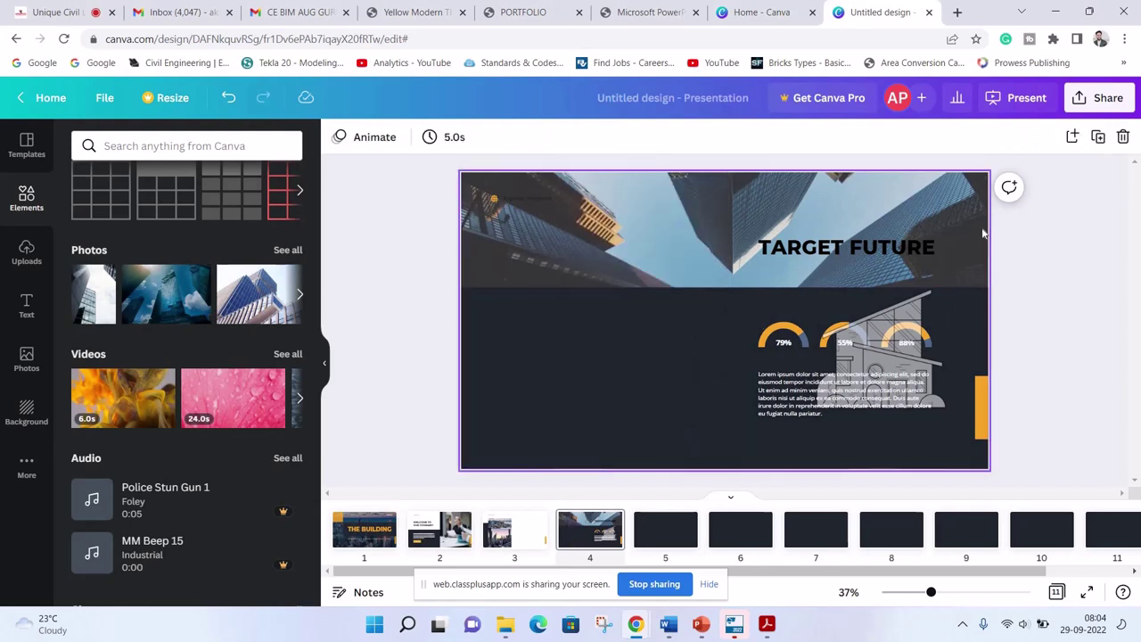
pyautogui.click(731, 325)
pyautogui.press('Delete')
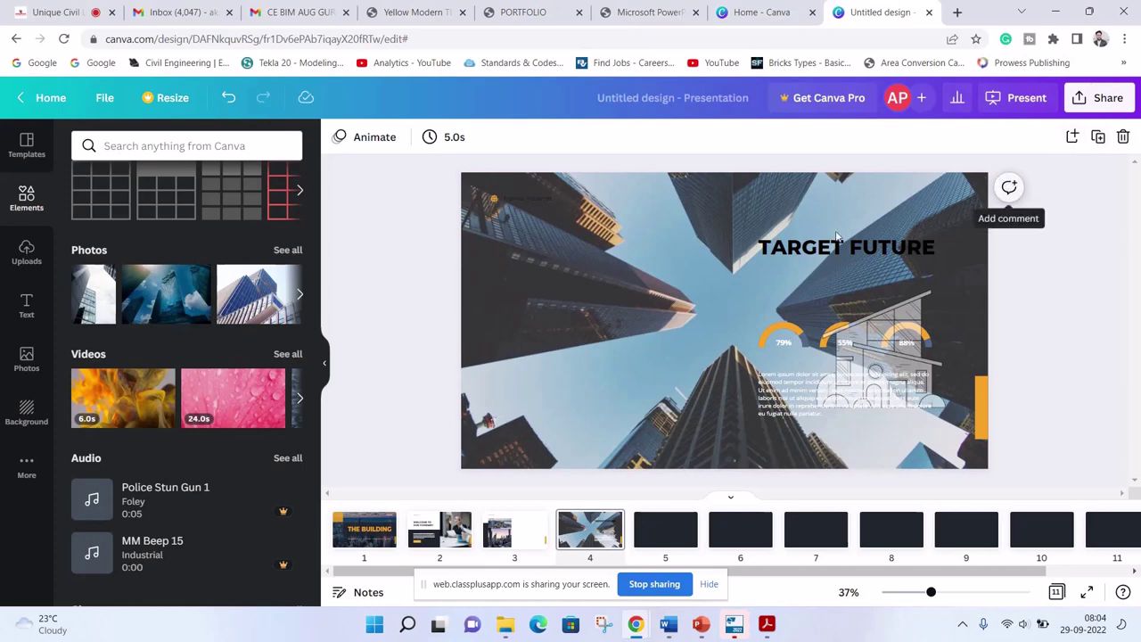
# Fade the skyscraper background photo to 70 transparency
pyautogui.click(1086, 136)
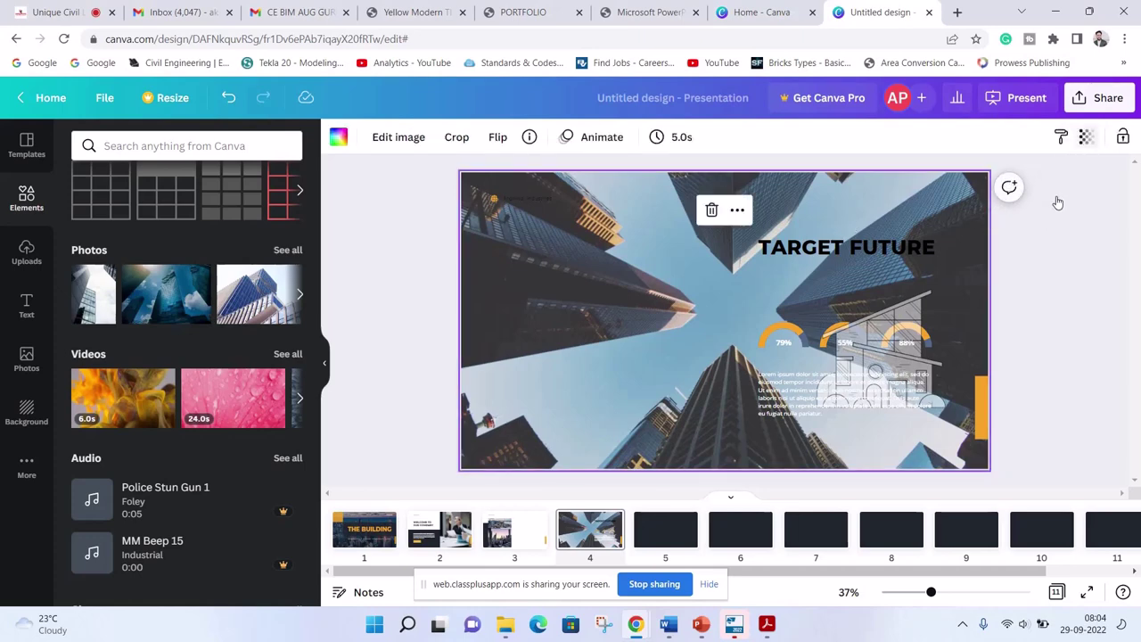
pyautogui.moveTo(1079, 201); pyautogui.dragTo(961, 197)
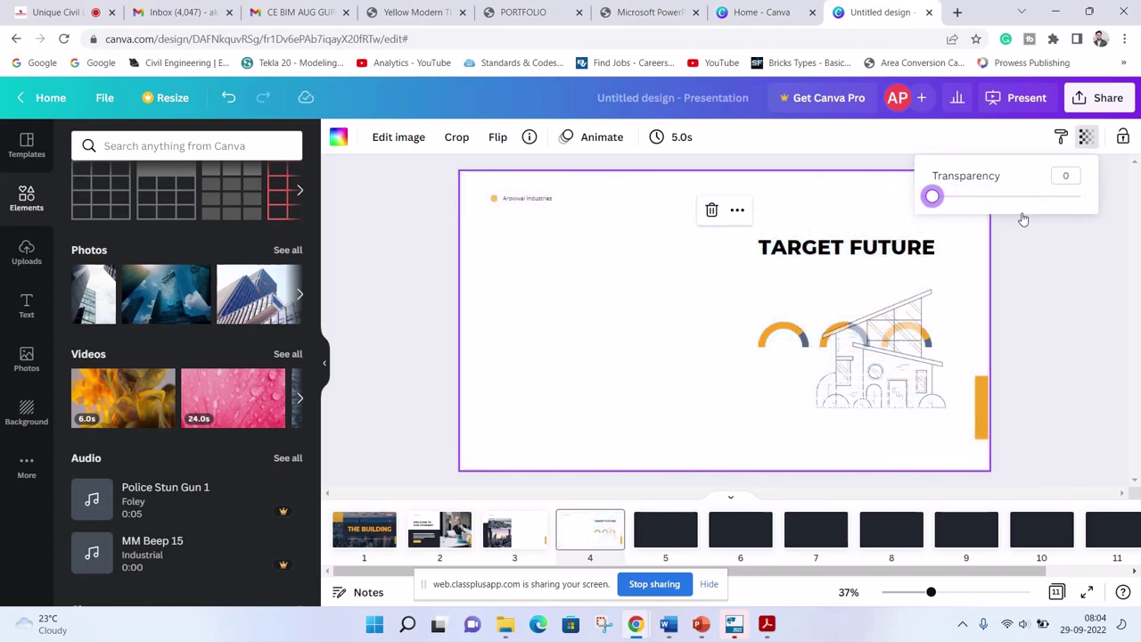
pyautogui.moveTo(1032, 219); pyautogui.dragTo(1039, 217)
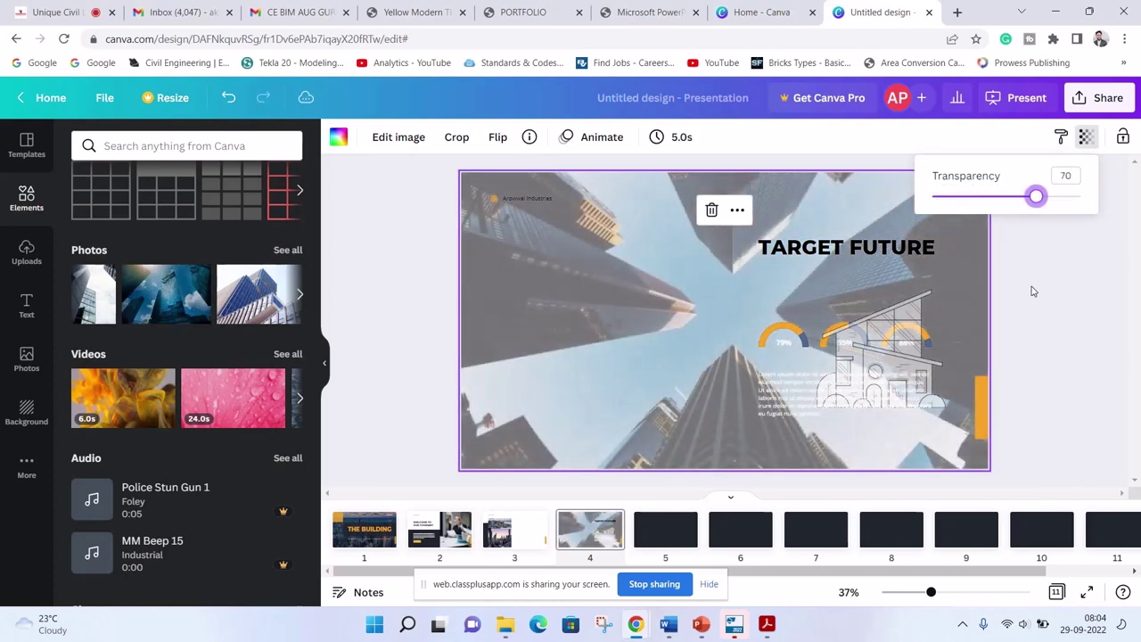
pyautogui.click(696, 307)
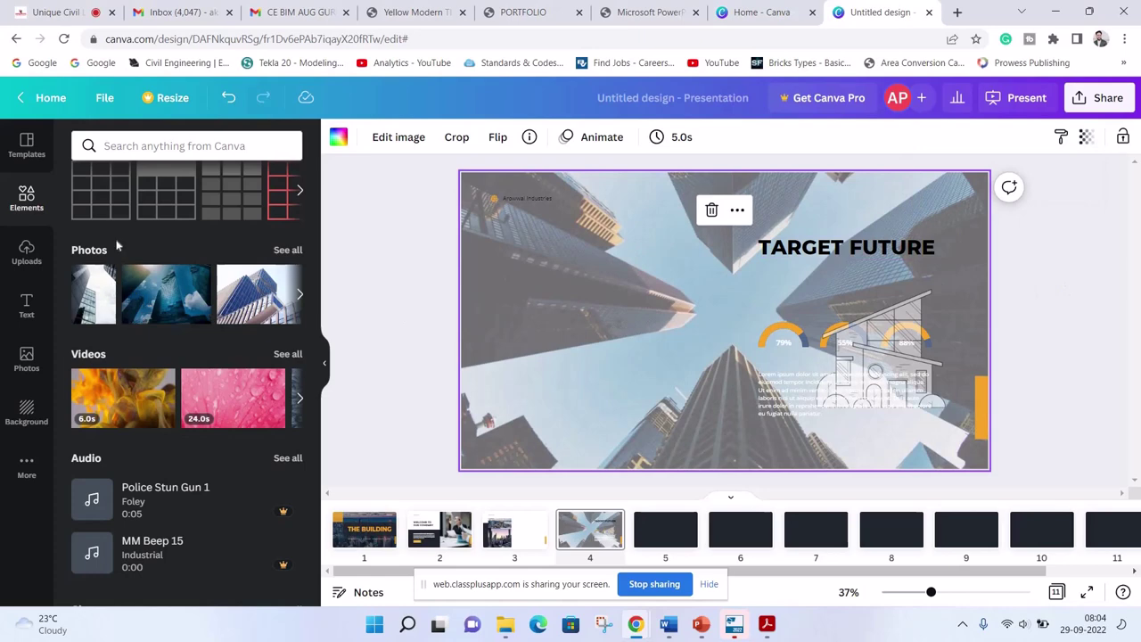
# Scroll down through the Elements panel to browse more graphics
pyautogui.scroll(-1, 163, 223)
pyautogui.scroll(-5, 163, 224)
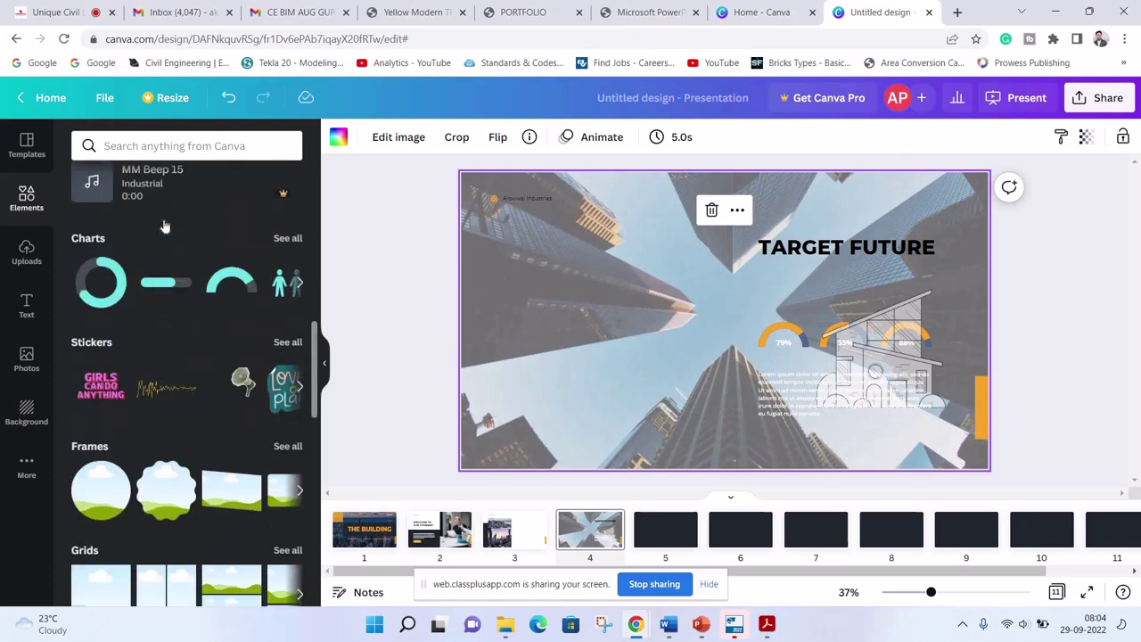
pyautogui.scroll(-5, 163, 223)
pyautogui.scroll(-3, 163, 223)
pyautogui.scroll(-1, 163, 224)
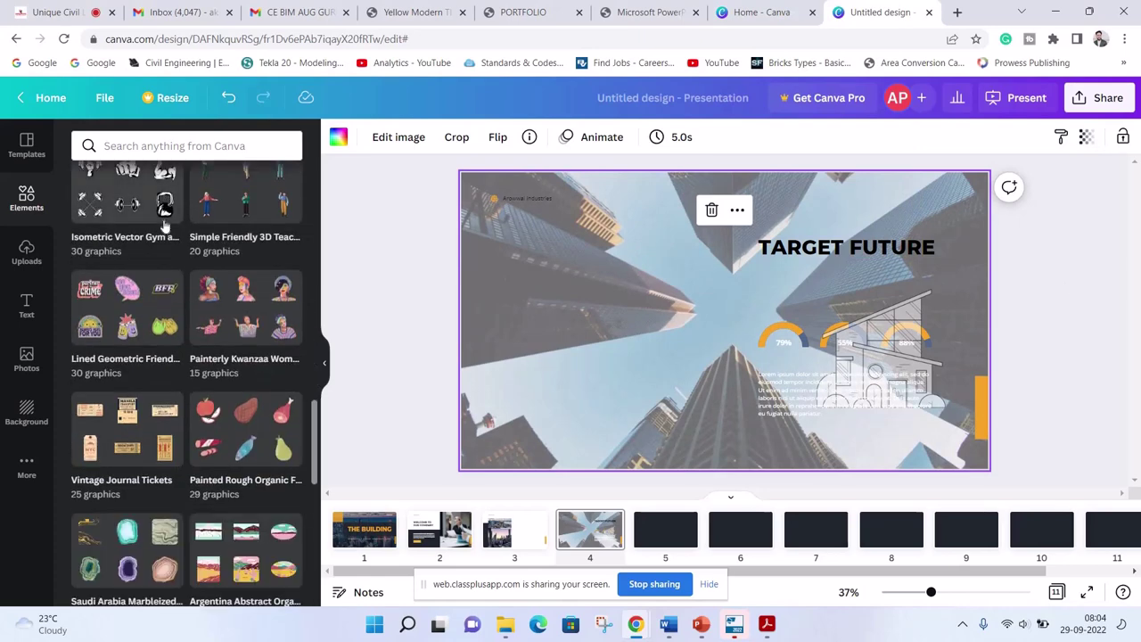
pyautogui.scroll(-2, 163, 224)
pyautogui.scroll(-2, 163, 225)
pyautogui.scroll(-3, 163, 224)
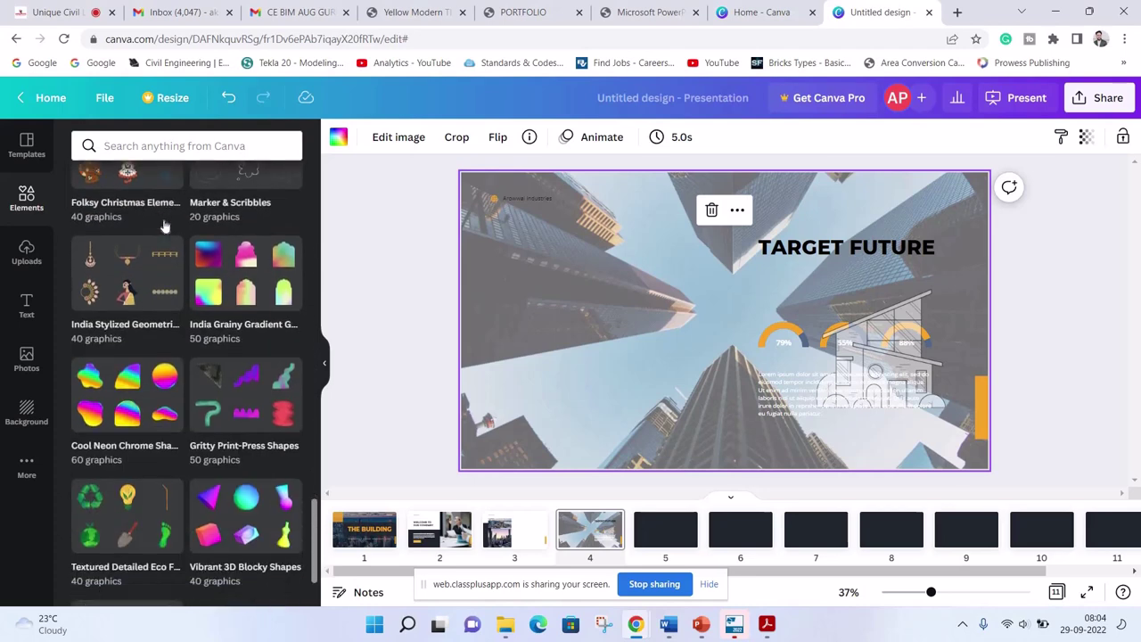
pyautogui.scroll(-1, 164, 225)
pyautogui.scroll(-3, 163, 226)
pyautogui.scroll(-1, 163, 225)
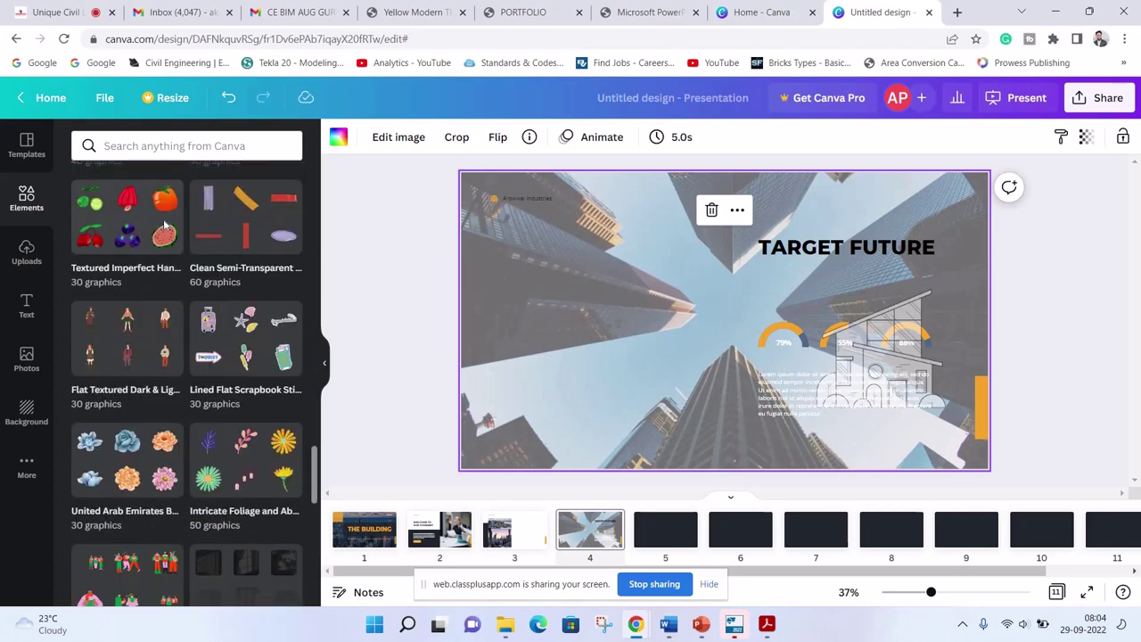
pyautogui.scroll(-2, 163, 224)
pyautogui.scroll(-3, 163, 225)
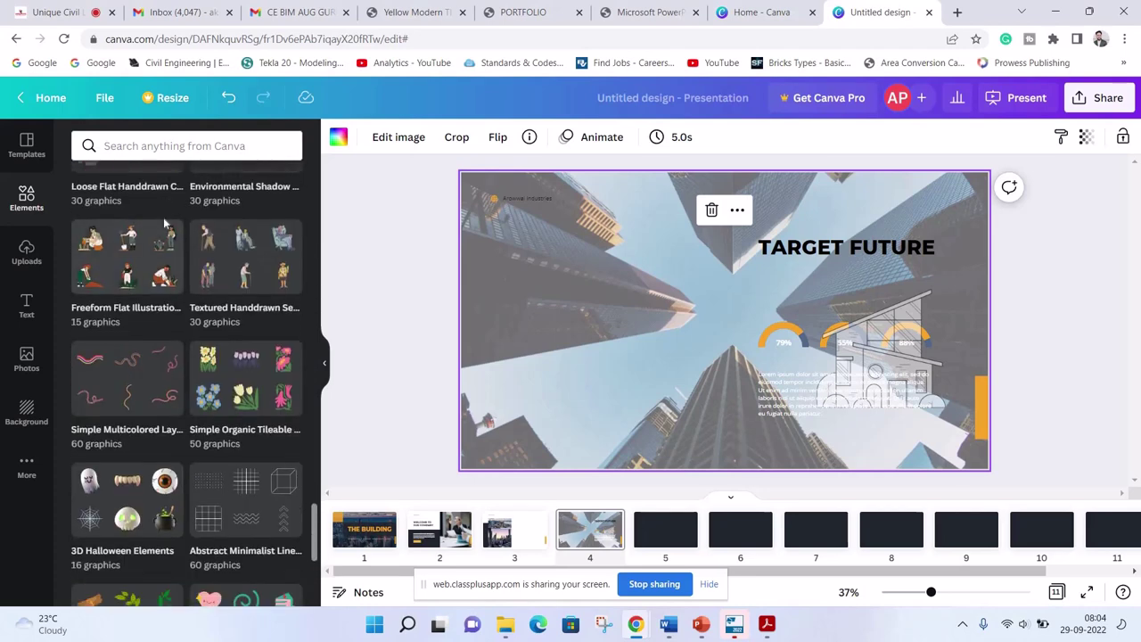
# Add the uploaded apartment building render and size it at the slide's top right
pyautogui.click(25, 250)
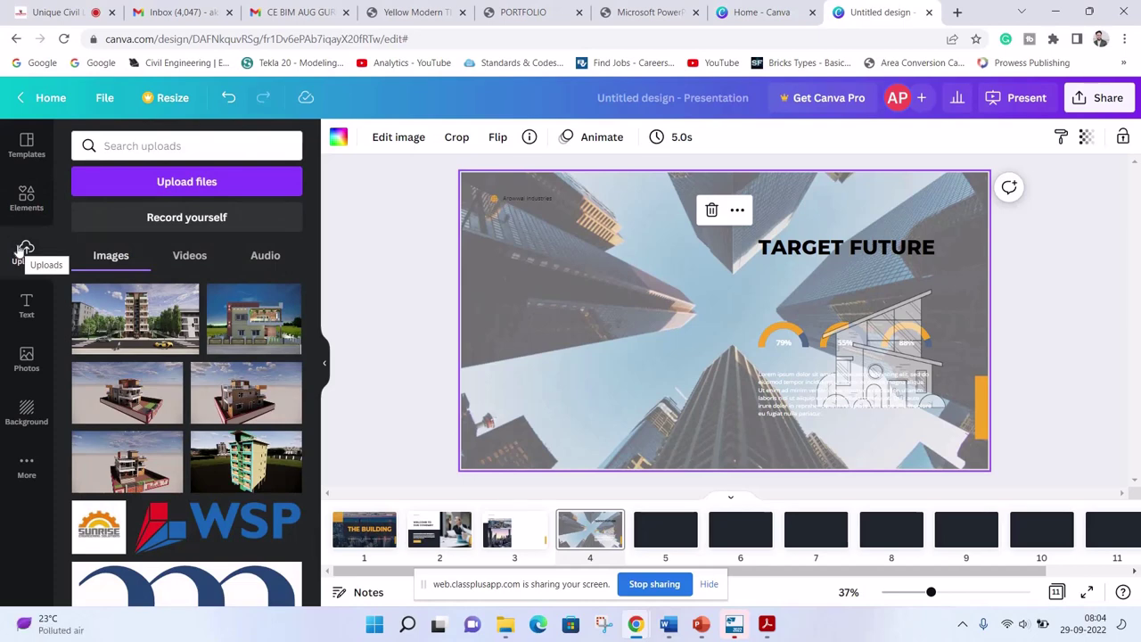
pyautogui.click(239, 195)
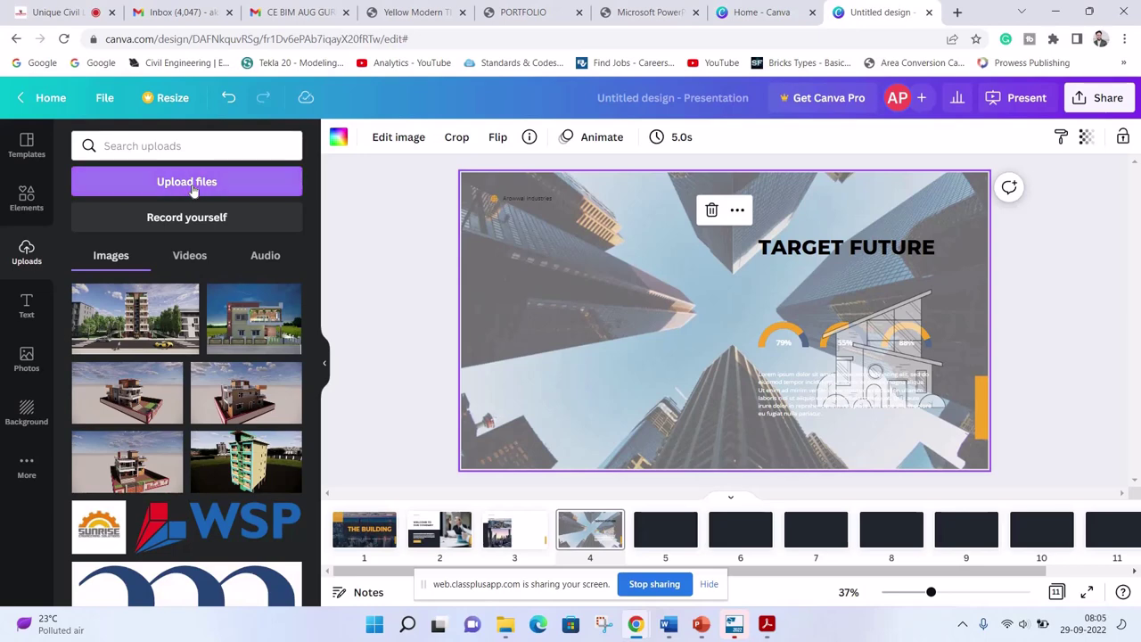
pyautogui.moveTo(134, 318)
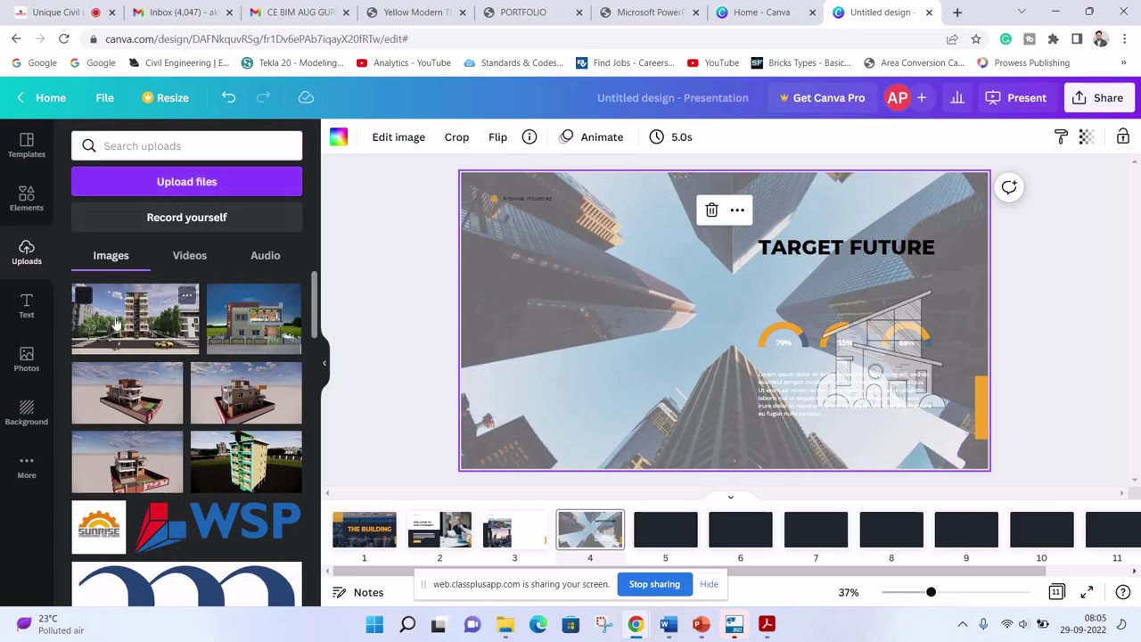
pyautogui.click(116, 325)
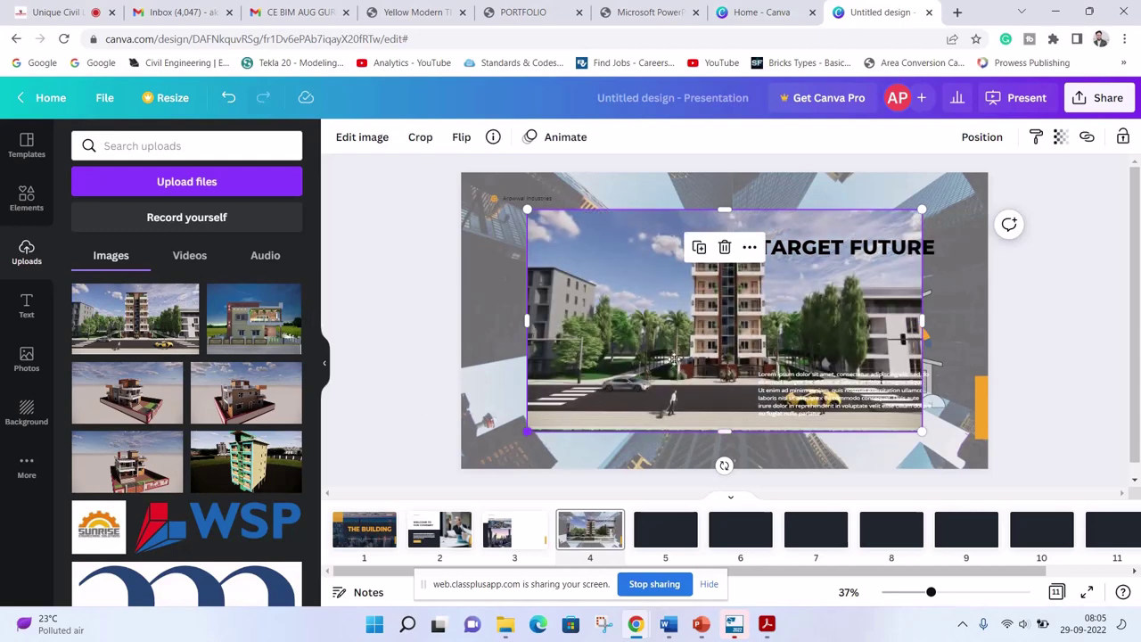
pyautogui.moveTo(578, 395)
pyautogui.mouseDown()
pyautogui.moveTo(658, 364)
pyautogui.moveTo(644, 358)
pyautogui.mouseUp()
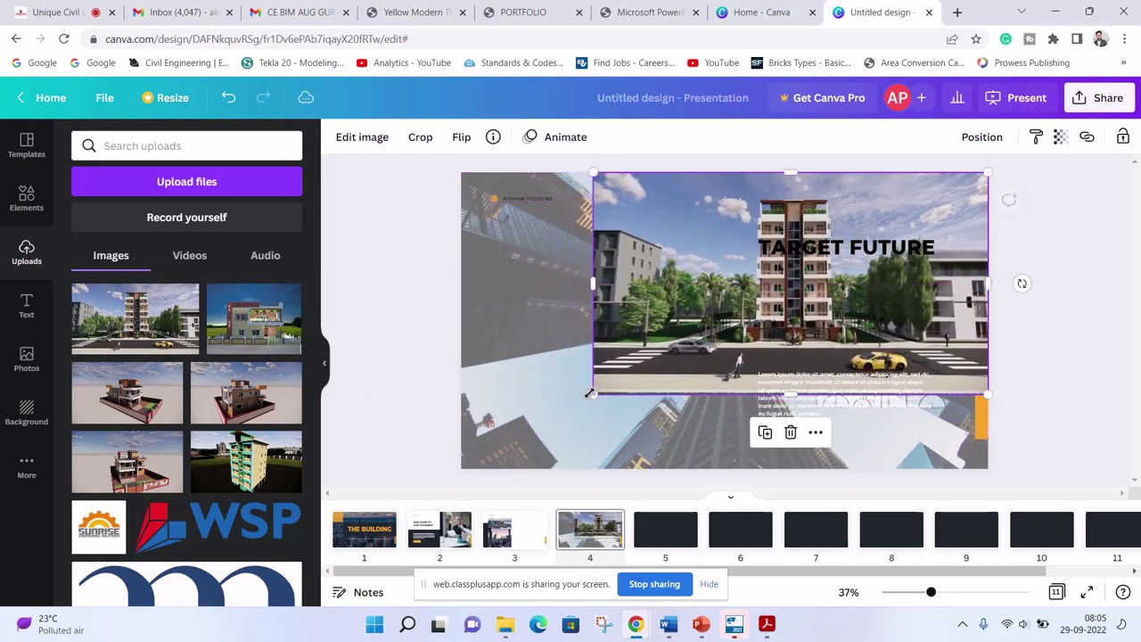
pyautogui.moveTo(545, 425); pyautogui.dragTo(592, 414)
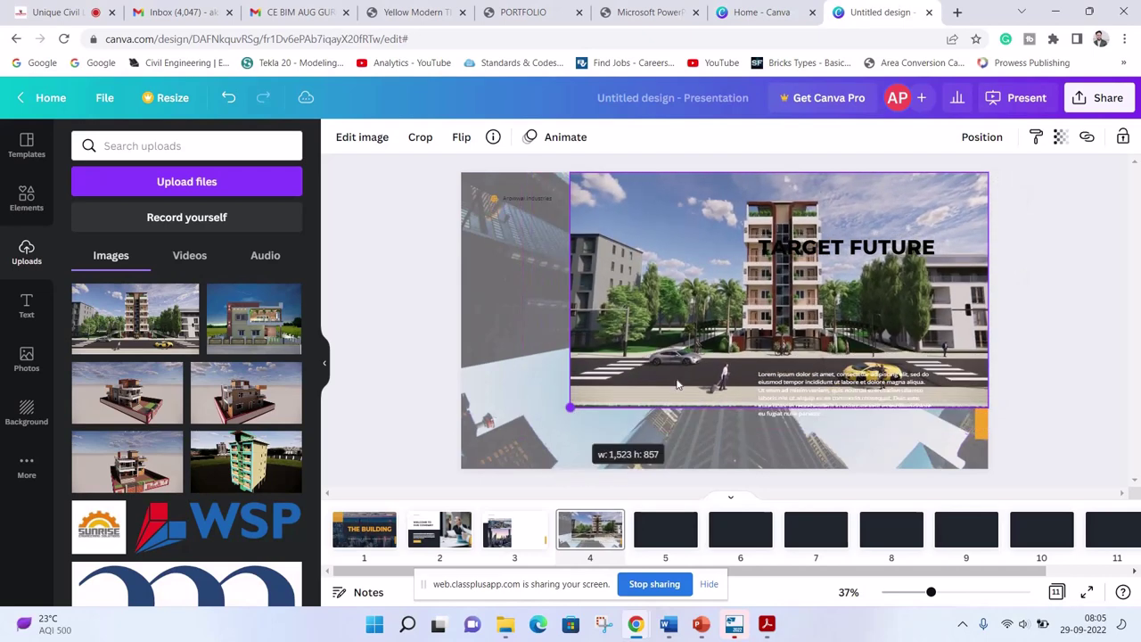
pyautogui.moveTo(592, 415)
pyautogui.mouseDown()
pyautogui.moveTo(664, 356)
pyautogui.moveTo(704, 346)
pyautogui.moveTo(701, 336)
pyautogui.mouseUp()
# Delete the TARGET FUTURE title and move the house sketch to the lower left
pyautogui.click(847, 246)
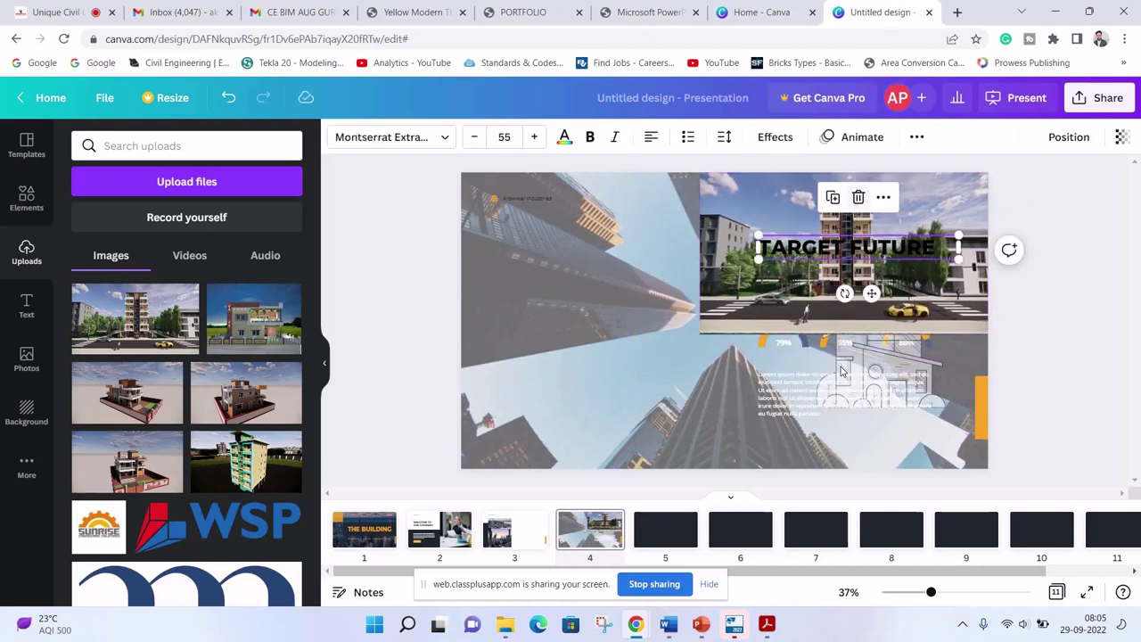
pyautogui.click(858, 196)
pyautogui.click(878, 347)
pyautogui.moveTo(878, 348); pyautogui.dragTo(535, 400)
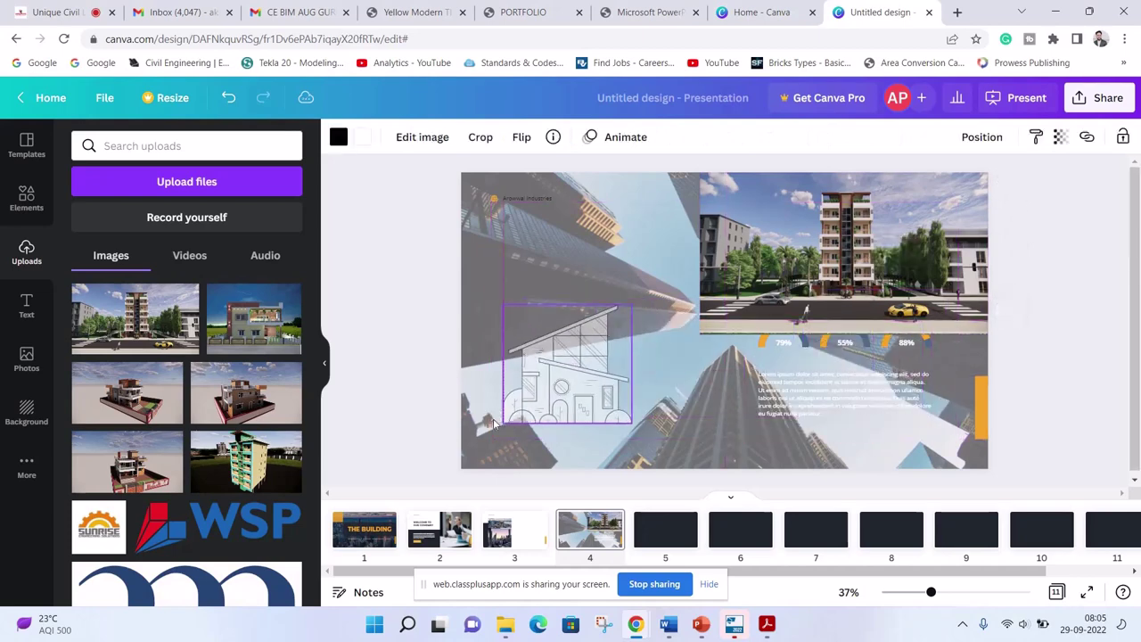
pyautogui.click(381, 348)
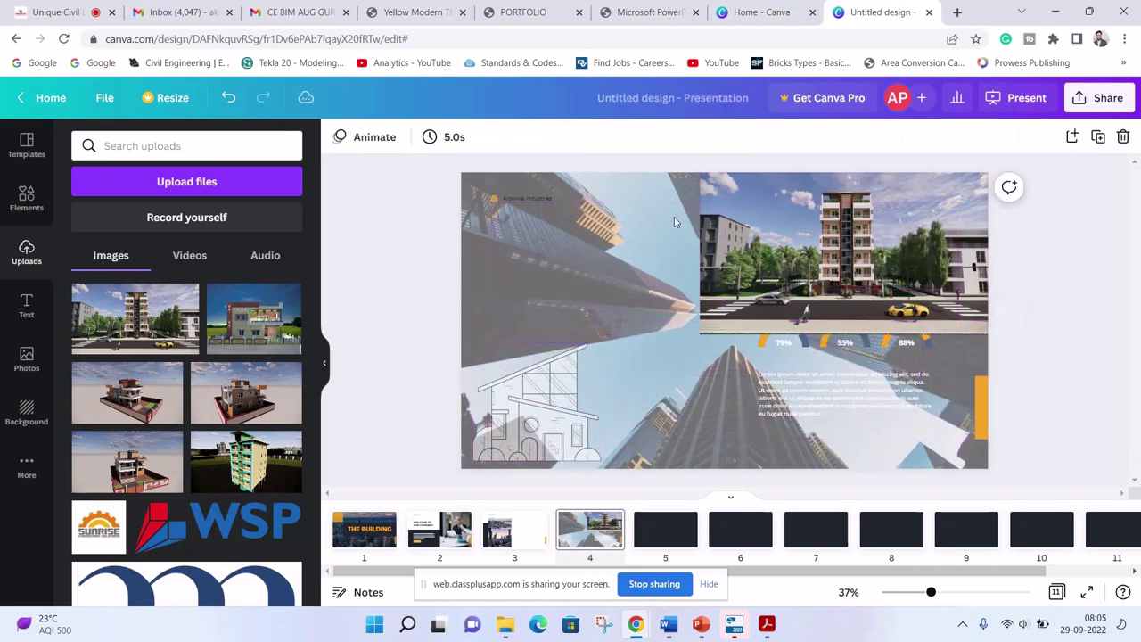
# Enlarge the building render leftward across the top of the slide
pyautogui.click(776, 323)
pyautogui.moveTo(699, 333); pyautogui.dragTo(636, 369)
pyautogui.click(1071, 311)
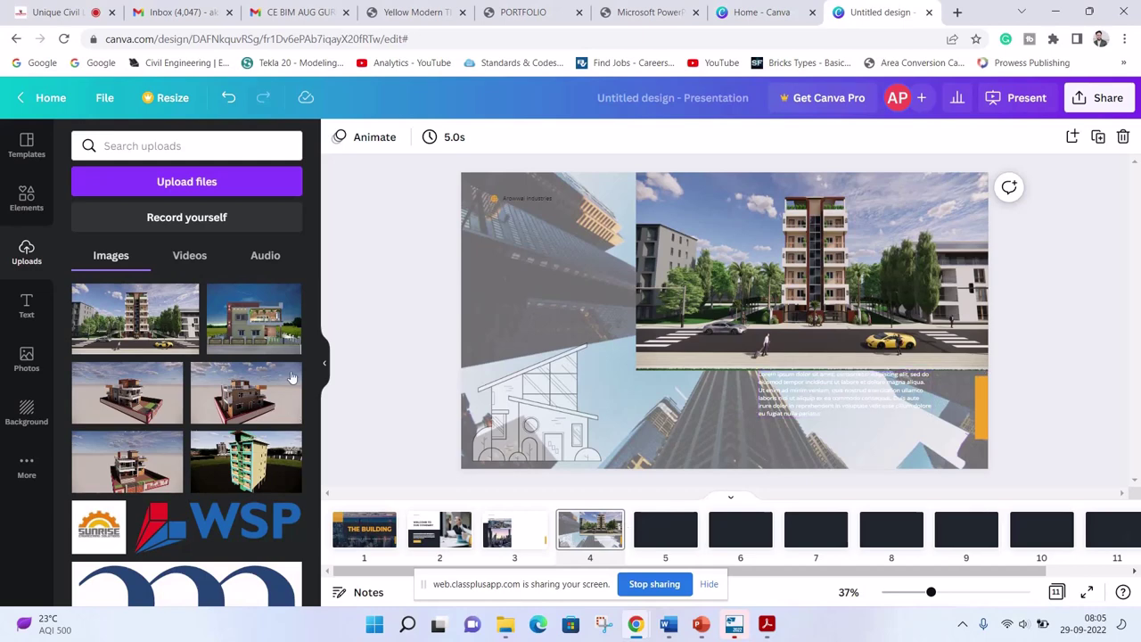
# Paste the two-storey house render on slide 5 and enlarge it to the slide's full height
pyautogui.press('pagedown')
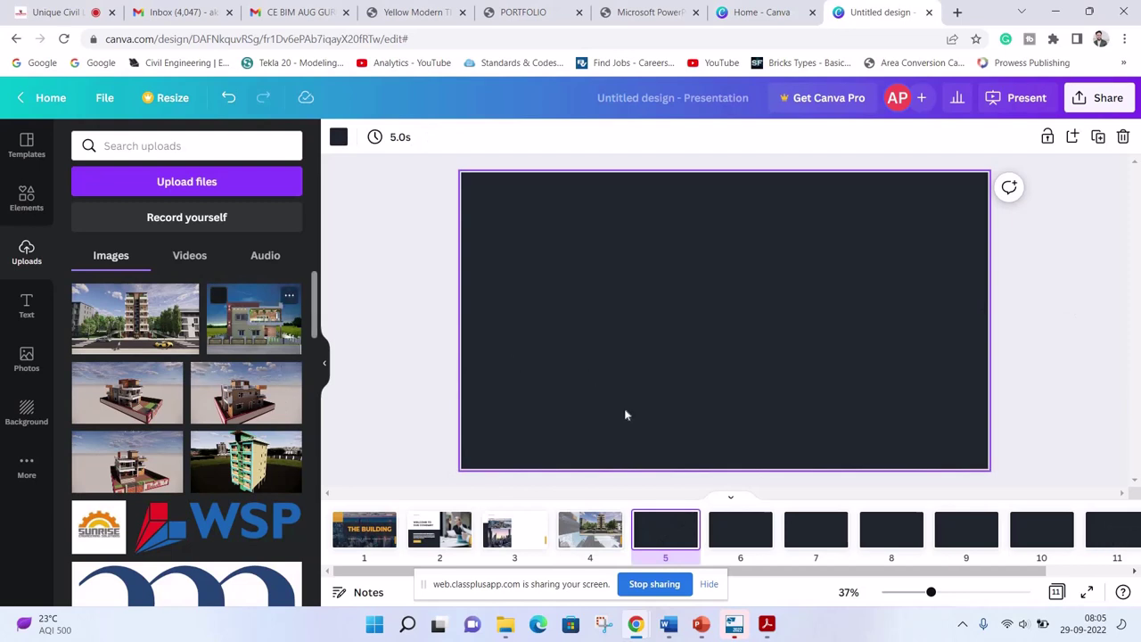
pyautogui.hotkey('ctrl', 'v')
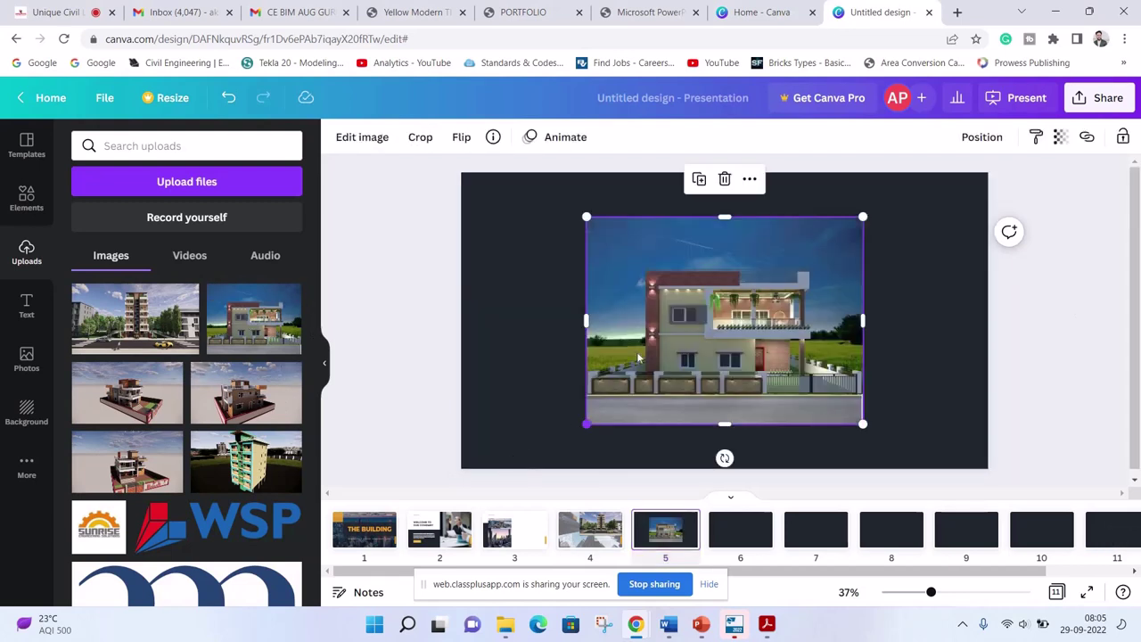
pyautogui.moveTo(515, 460); pyautogui.dragTo(527, 468)
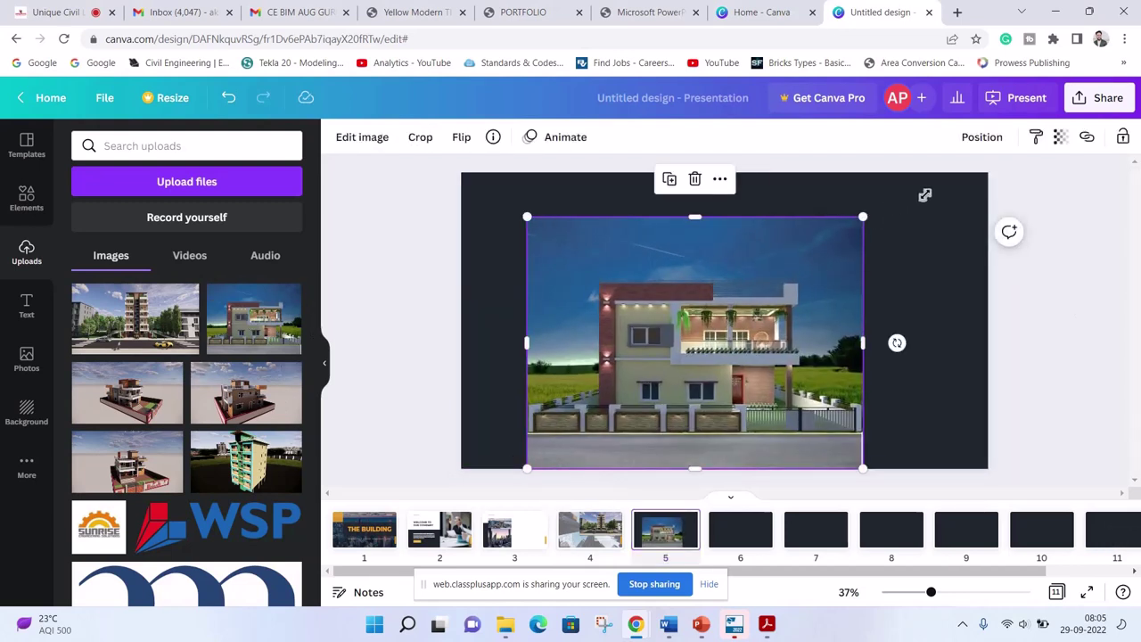
pyautogui.moveTo(863, 216); pyautogui.dragTo(1059, 306)
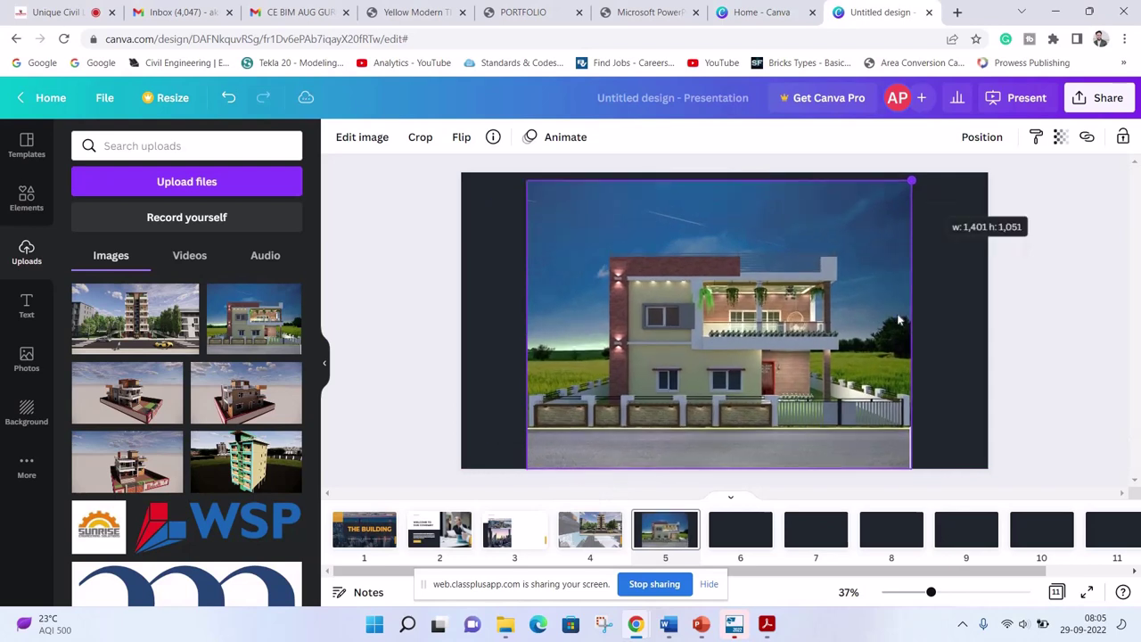
pyautogui.click(1060, 306)
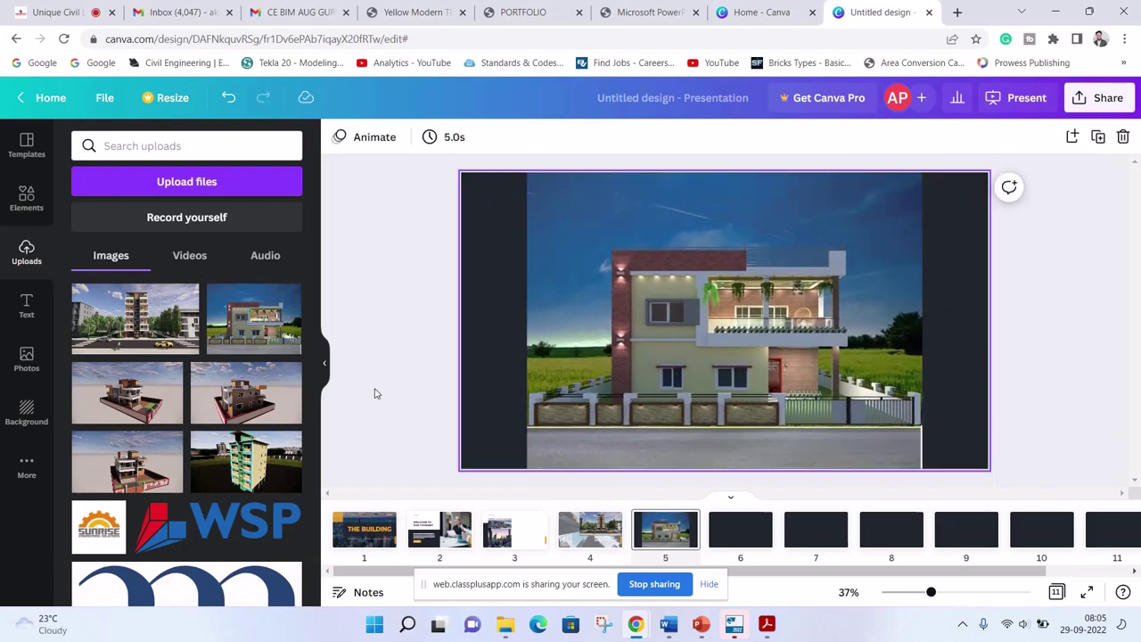
# Move on to the blank slide 6
pyautogui.scroll(-1, 208, 398)
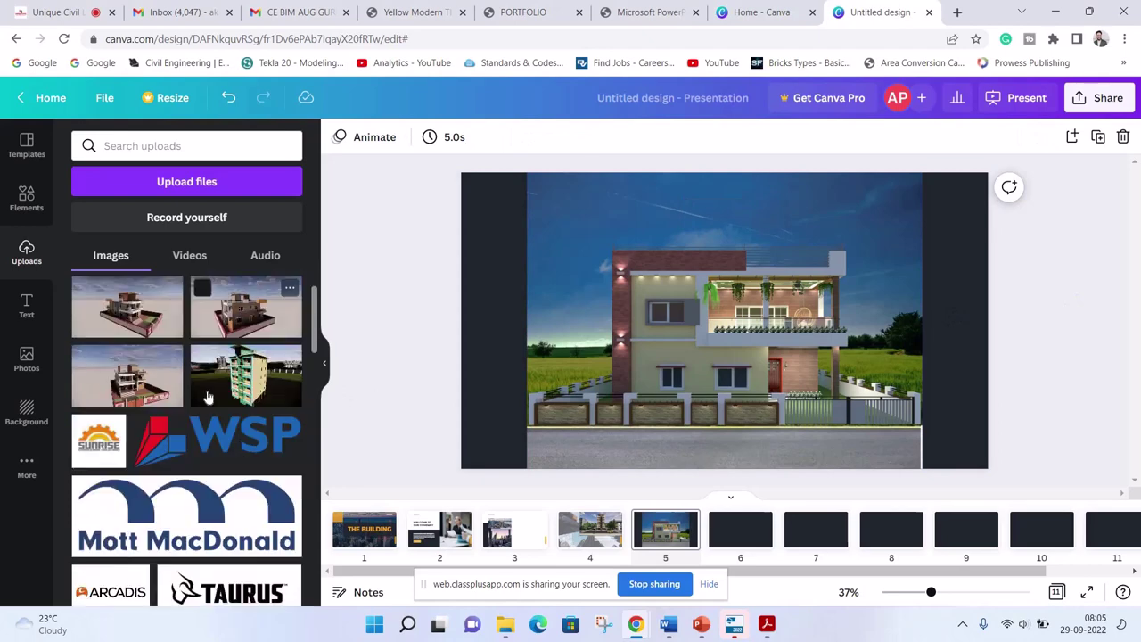
pyautogui.scroll(-2, 205, 392)
pyautogui.scroll(1, 194, 379)
pyautogui.scroll(2, 194, 378)
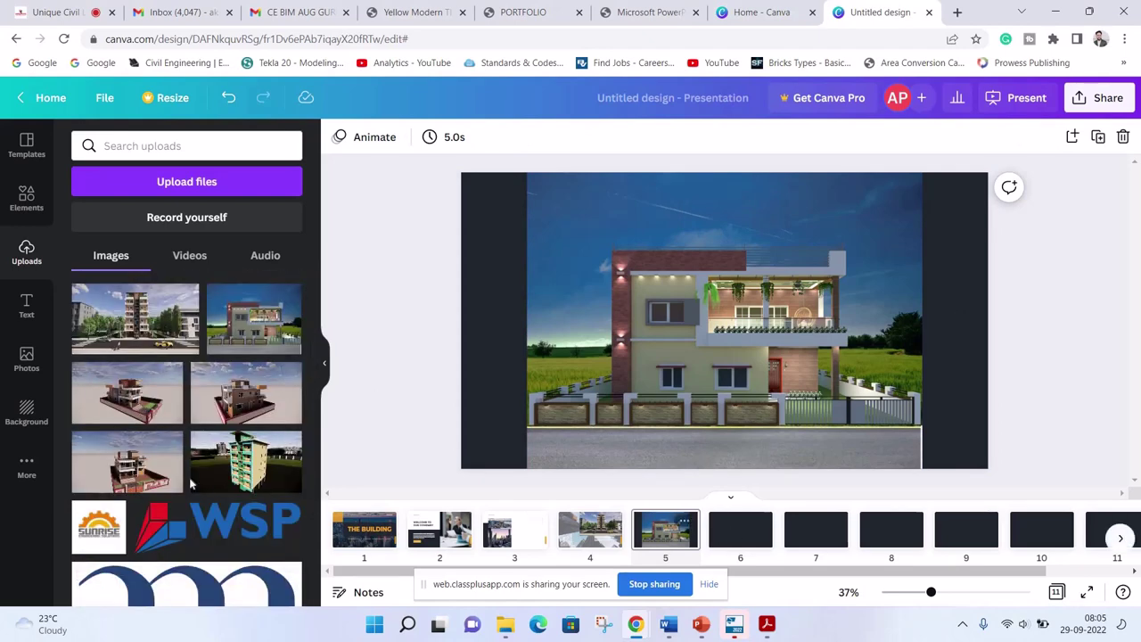
pyautogui.click(734, 533)
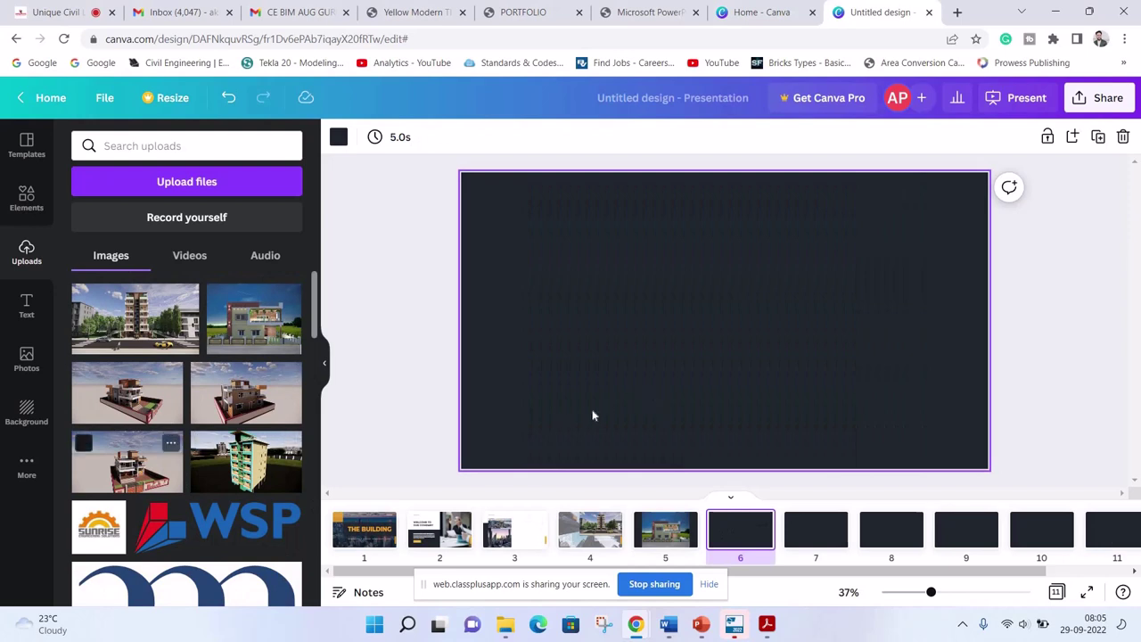
# Paste the 3D house render on slide 6, trim both sides, and place it lower left
pyautogui.hotkey('ctrl', 'v')
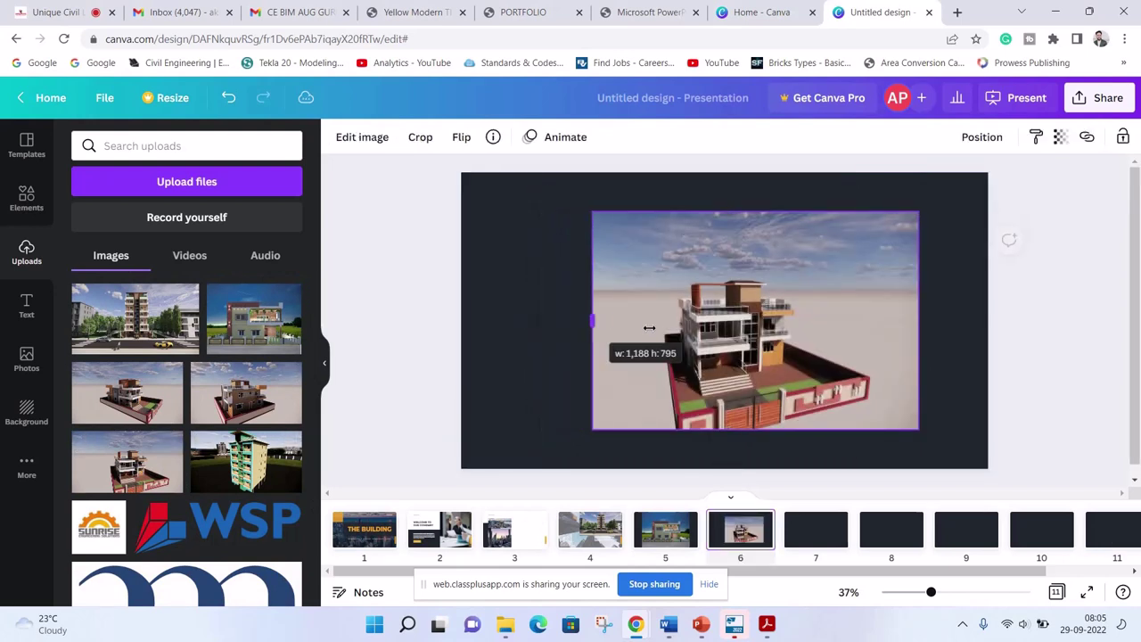
pyautogui.moveTo(632, 325); pyautogui.dragTo(656, 321)
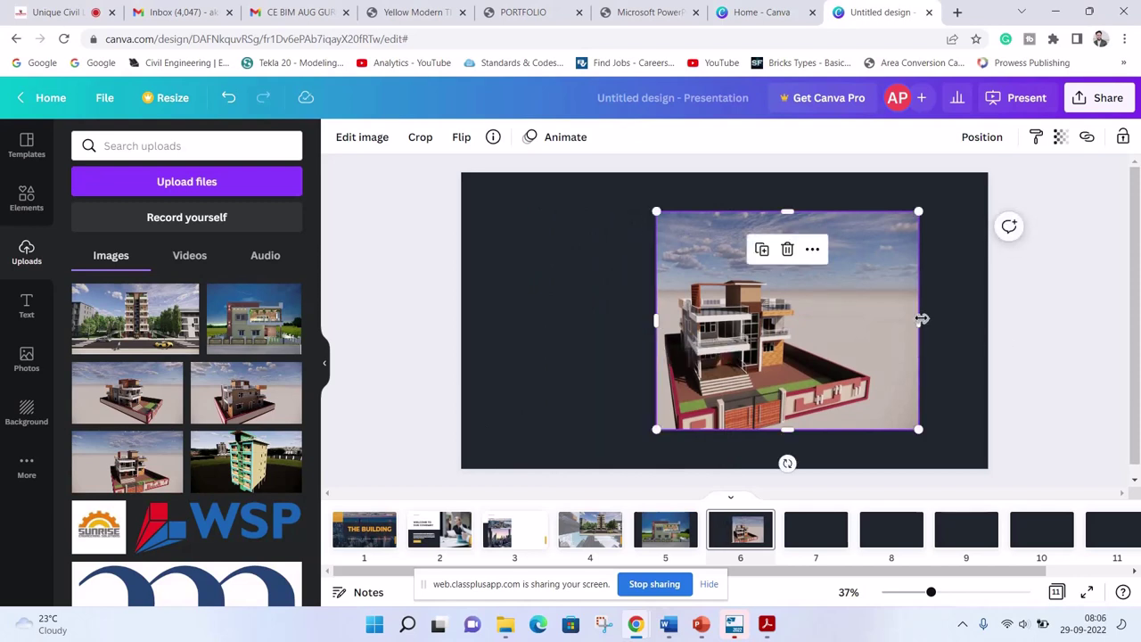
pyautogui.moveTo(918, 321); pyautogui.dragTo(873, 321)
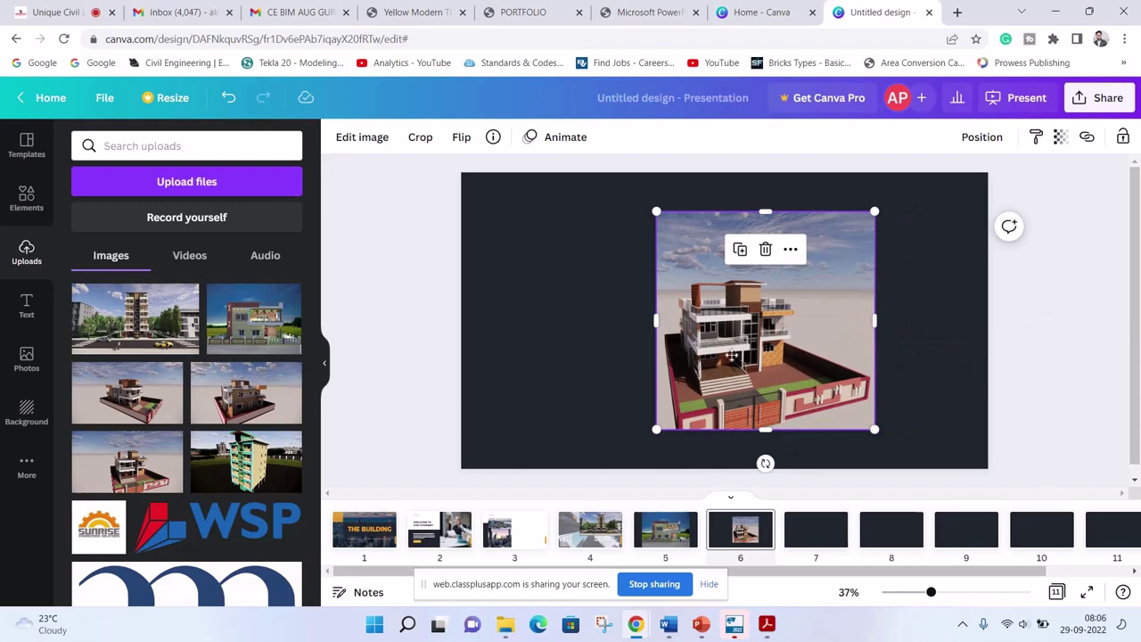
pyautogui.moveTo(664, 354)
pyautogui.mouseDown()
pyautogui.moveTo(598, 390)
pyautogui.moveTo(435, 429)
pyautogui.mouseUp()
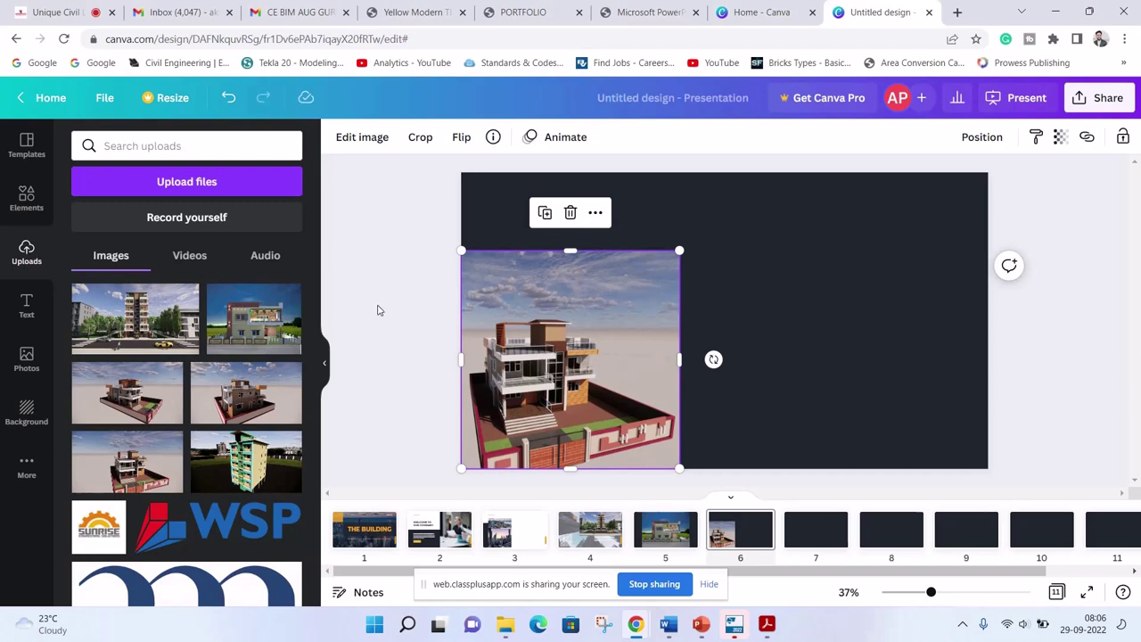
# Open the upload file picker on the Downloads folder
pyautogui.click(352, 279)
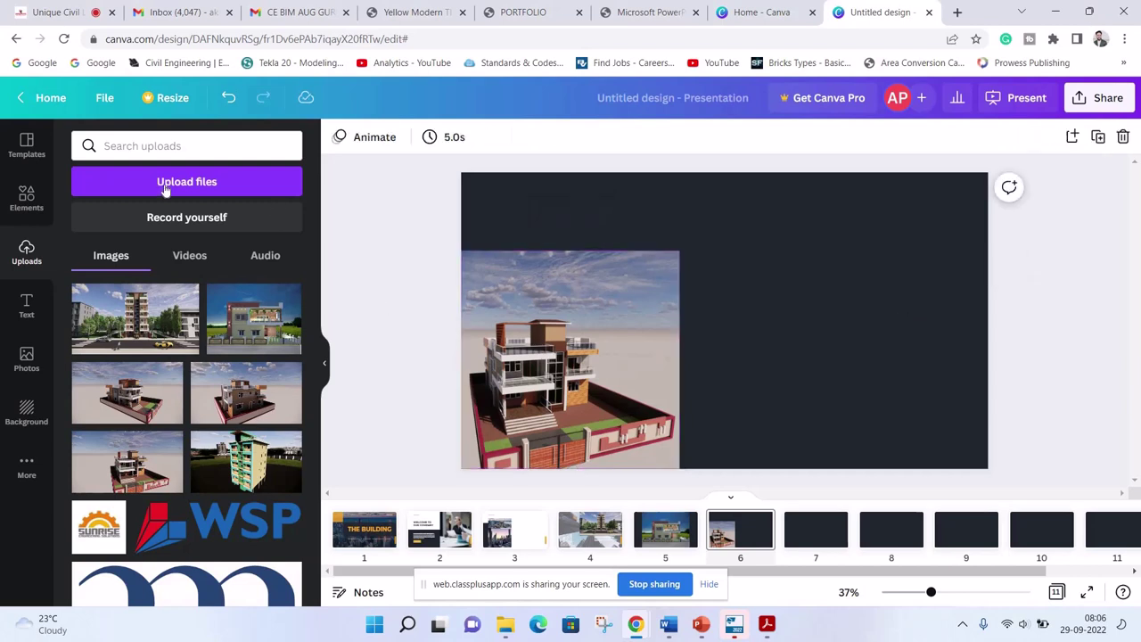
pyautogui.click(165, 190)
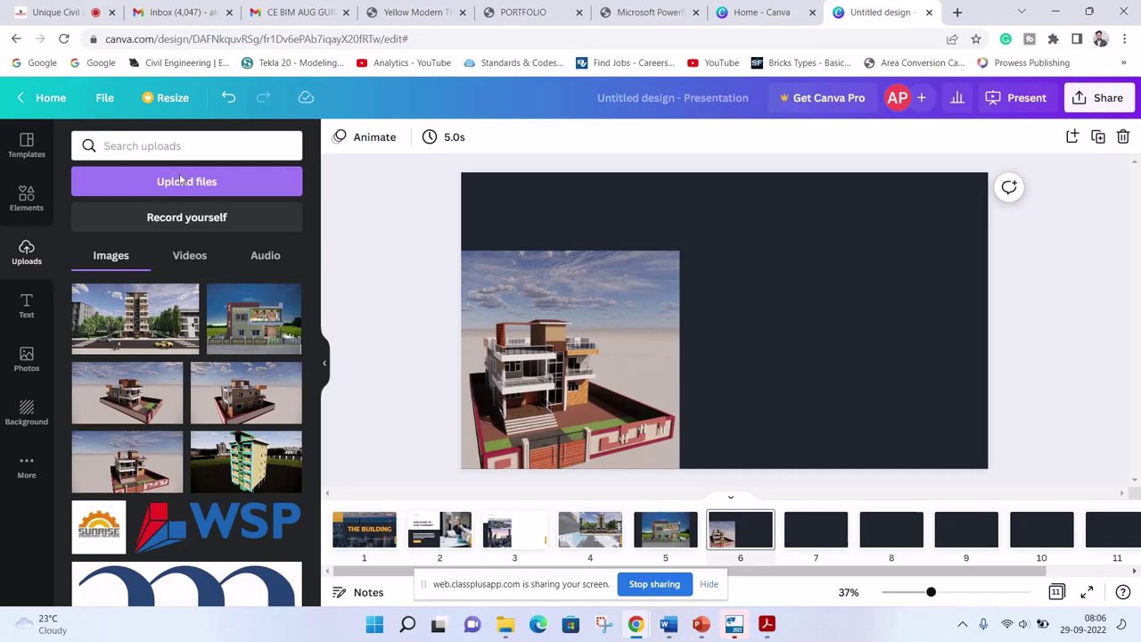
pyautogui.click(180, 179)
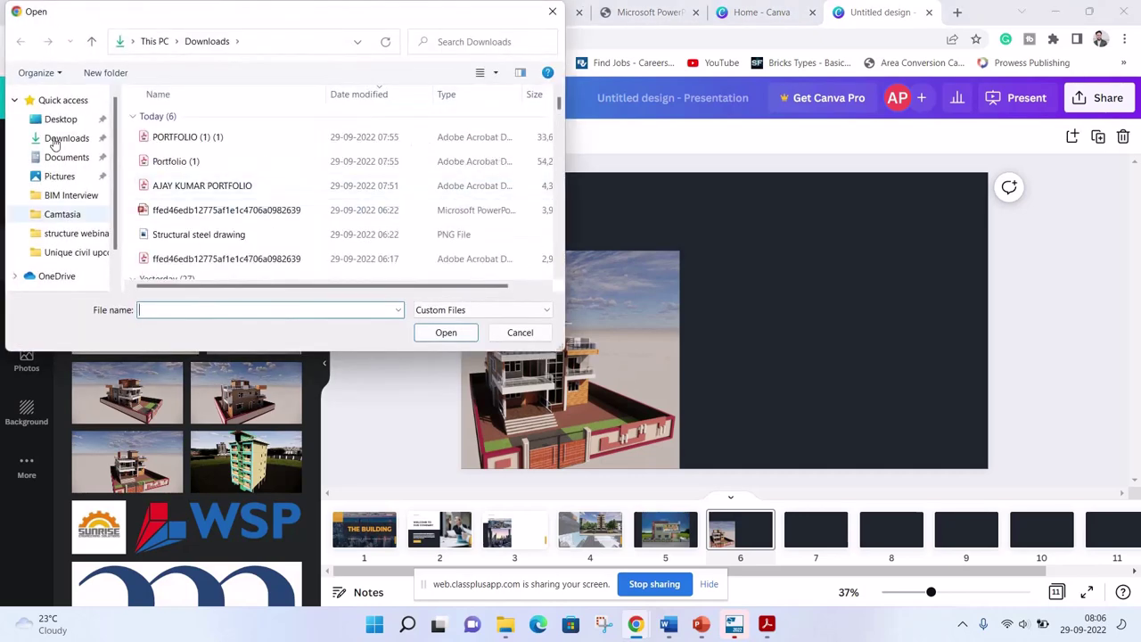
pyautogui.click(55, 141)
pyautogui.scroll(-1, 211, 213)
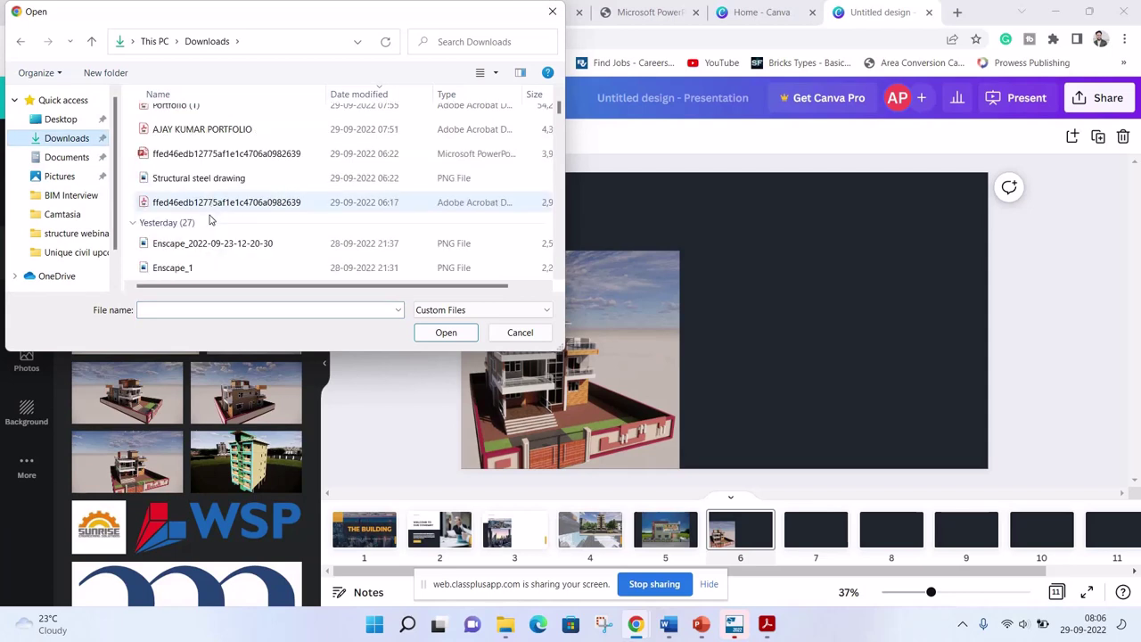
pyautogui.scroll(-1, 211, 221)
pyautogui.scroll(-3, 217, 222)
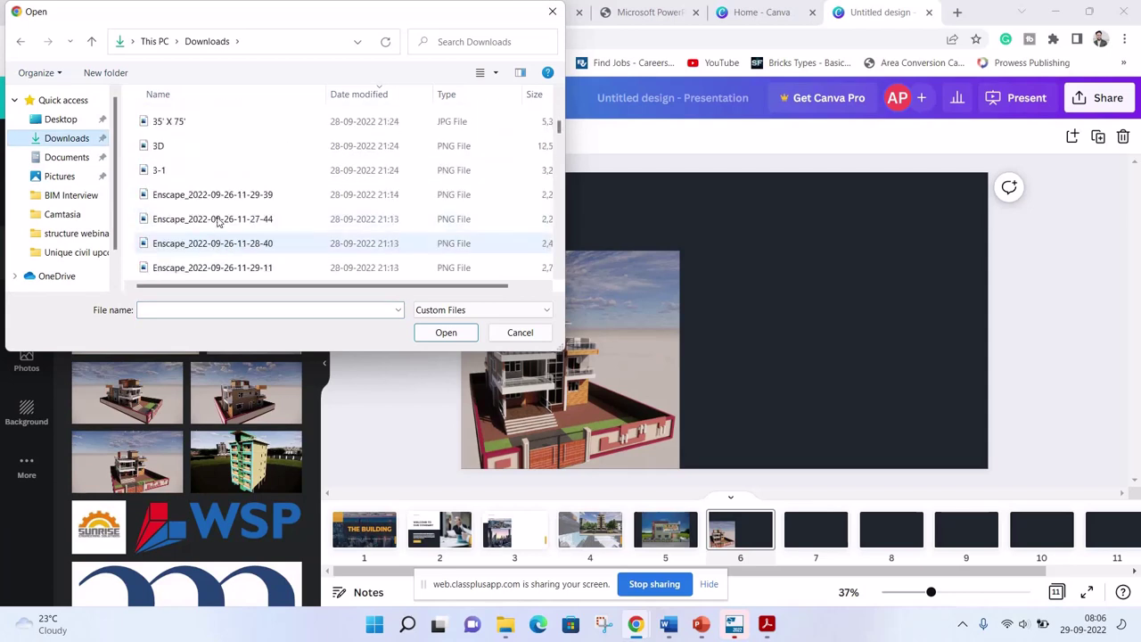
pyautogui.scroll(-1, 211, 250)
pyautogui.scroll(-1, 203, 275)
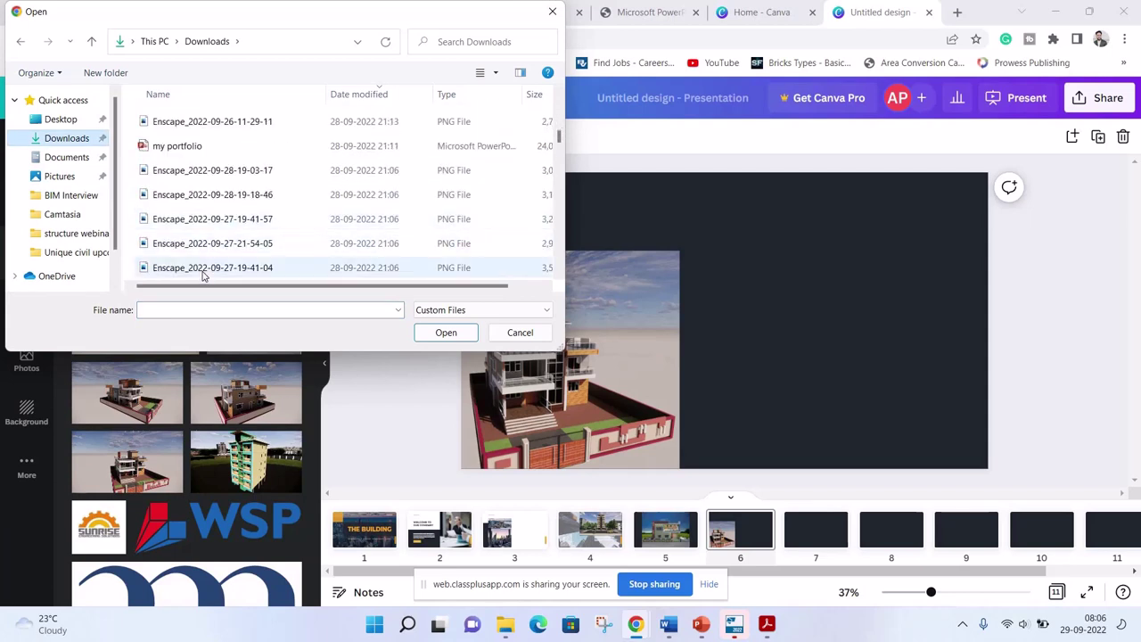
pyautogui.scroll(-1, 205, 272)
pyautogui.scroll(-2, 219, 232)
pyautogui.scroll(1, 224, 195)
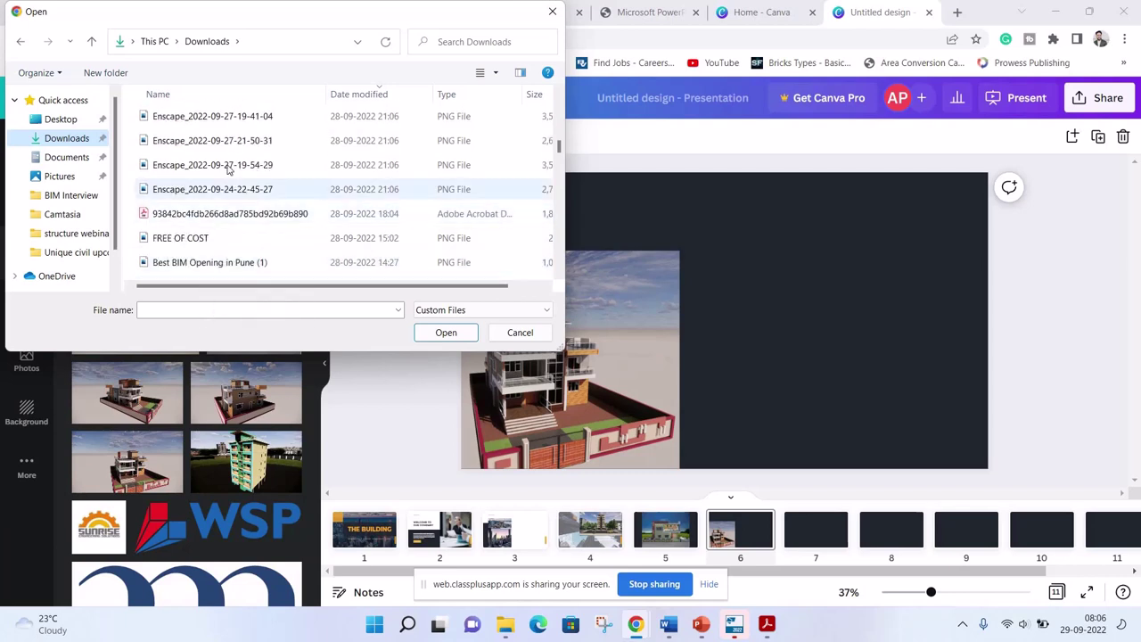
pyautogui.click(230, 189)
pyautogui.keyDown('ctrl'); pyautogui.click(230, 164); pyautogui.keyUp('ctrl')
pyautogui.keyDown('ctrl'); pyautogui.click(241, 140); pyautogui.keyUp('ctrl')
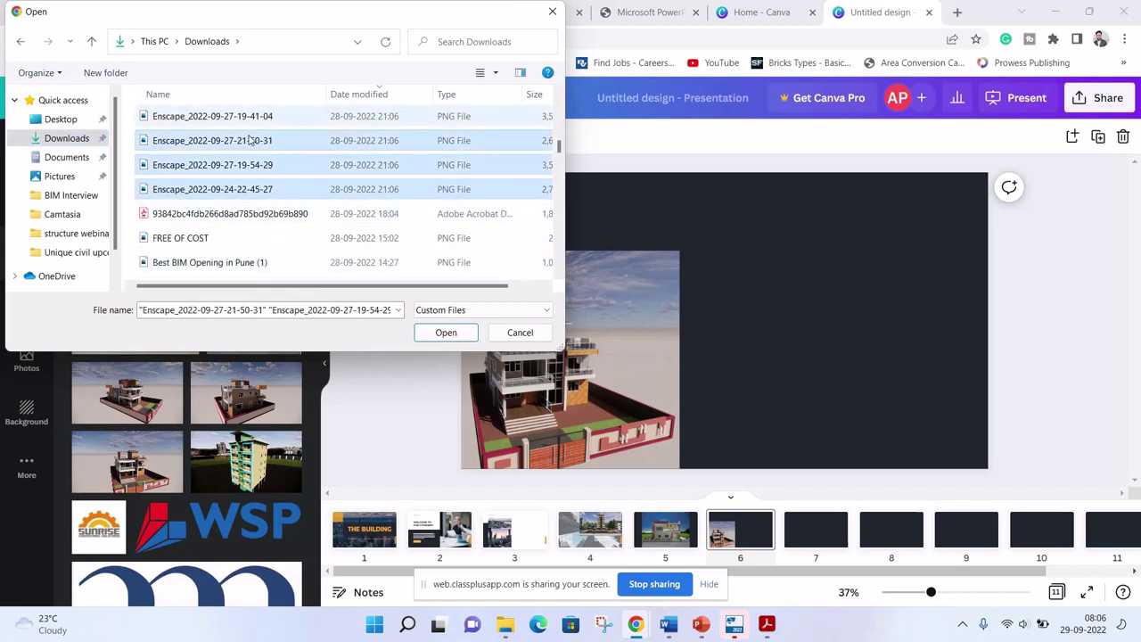
pyautogui.keyDown('ctrl'); pyautogui.click(250, 118); pyautogui.keyUp('ctrl')
pyautogui.scroll(1, 250, 174)
pyautogui.keyDown('ctrl'); pyautogui.click(270, 165); pyautogui.keyUp('ctrl')
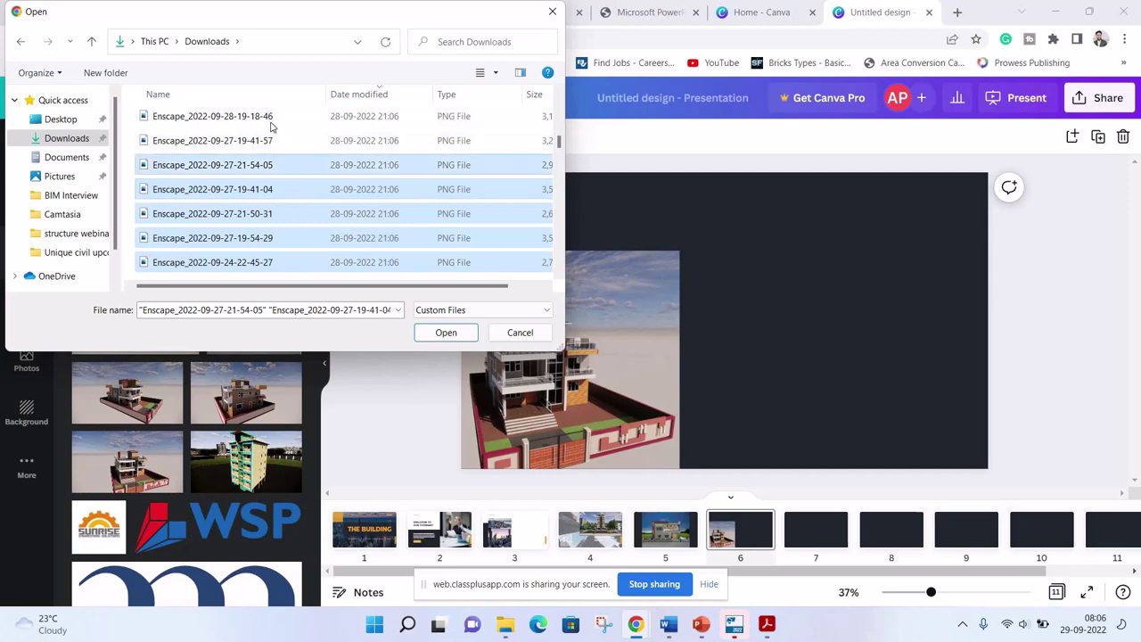
pyautogui.keyDown('ctrl'); pyautogui.click(268, 140); pyautogui.keyUp('ctrl')
pyautogui.keyDown('ctrl'); pyautogui.click(267, 117); pyautogui.keyUp('ctrl')
pyautogui.scroll(3, 253, 222)
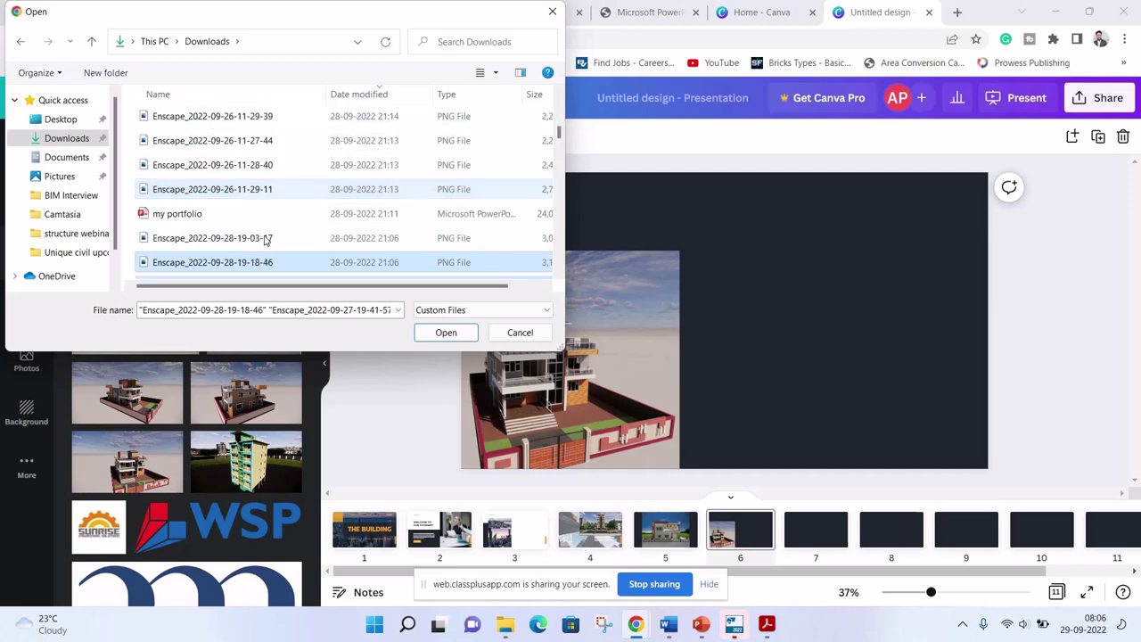
pyautogui.keyDown('shift'); pyautogui.click(266, 238); pyautogui.keyUp('shift')
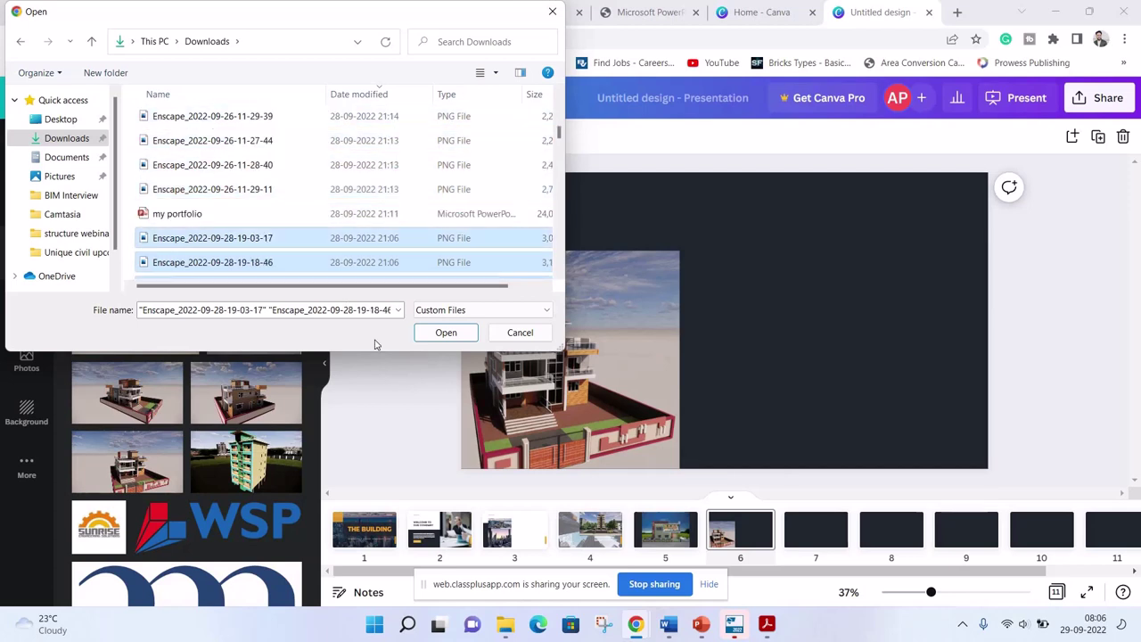
pyautogui.click(242, 337)
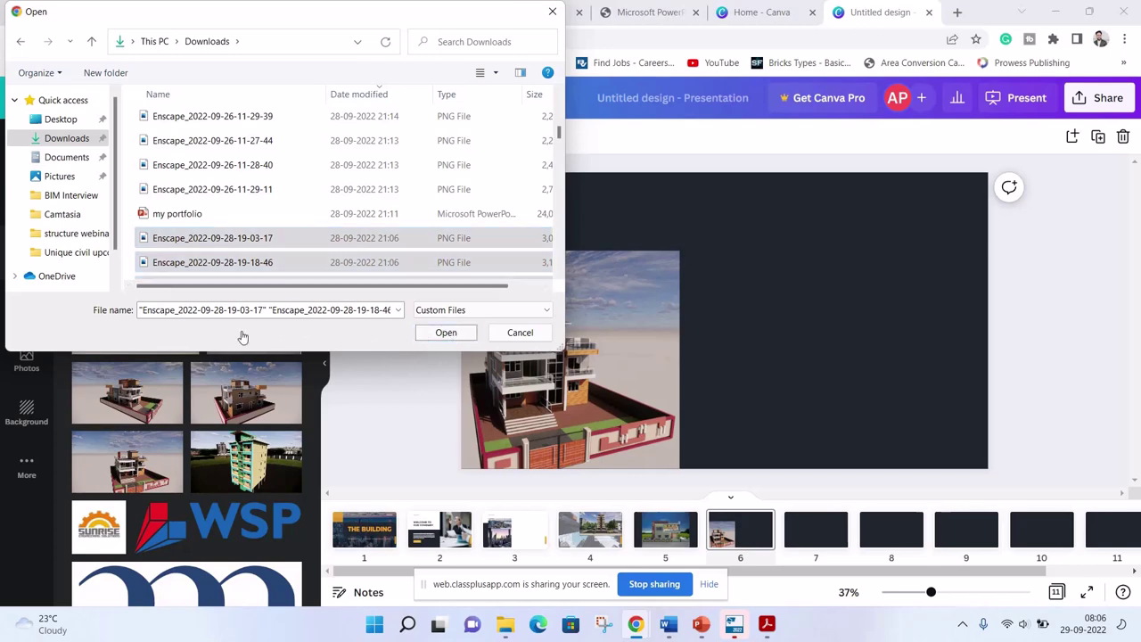
pyautogui.press('Return')
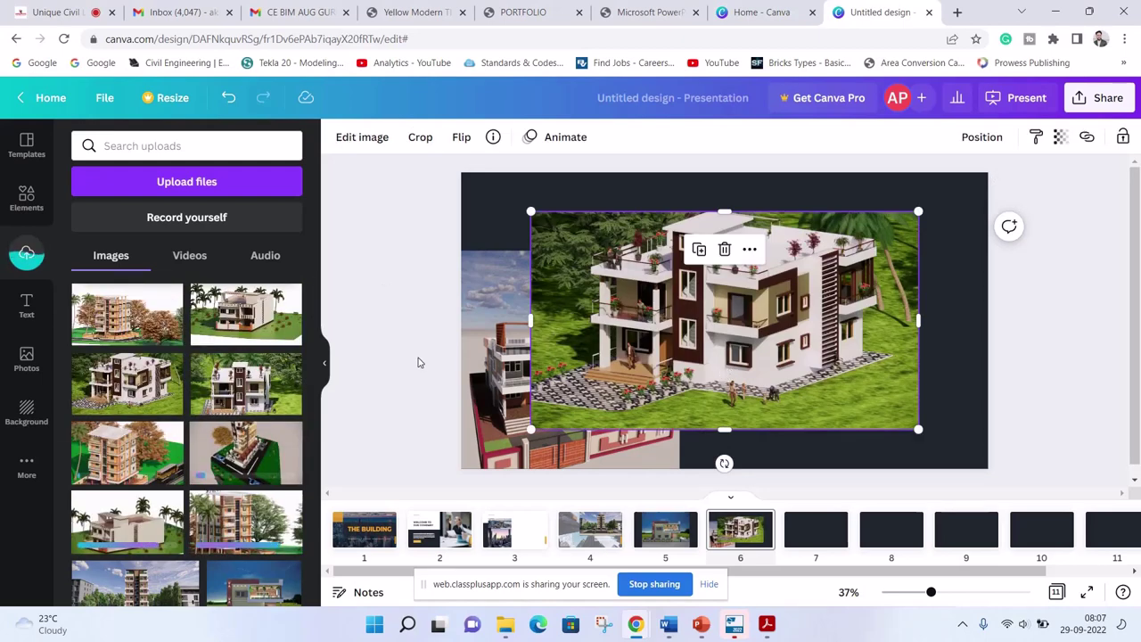
# Move and shrink the white villa render to sit flush in slide 6's top-right corner
pyautogui.moveTo(724, 334)
pyautogui.mouseDown()
pyautogui.moveTo(747, 333)
pyautogui.moveTo(795, 294)
pyautogui.mouseUp()
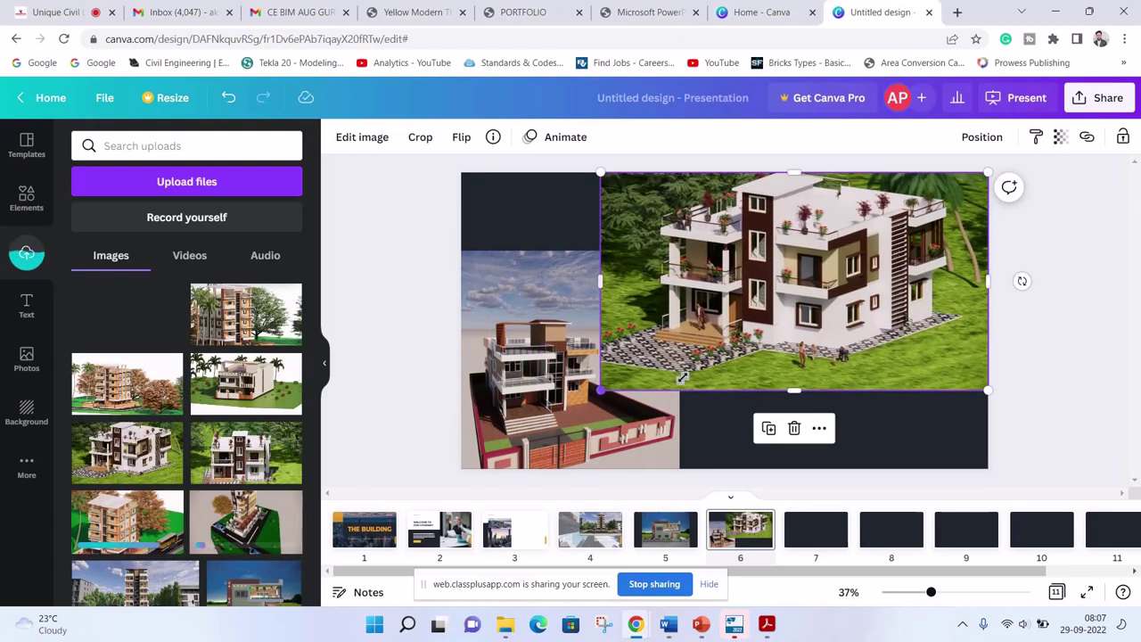
pyautogui.moveTo(683, 377); pyautogui.dragTo(669, 351)
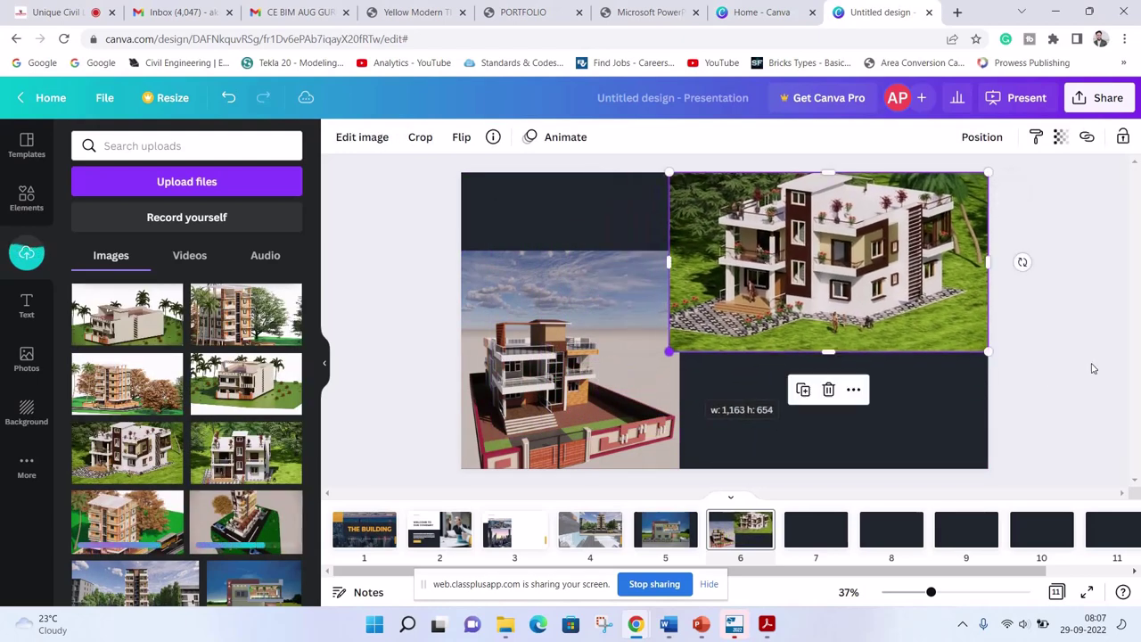
pyautogui.click(836, 485)
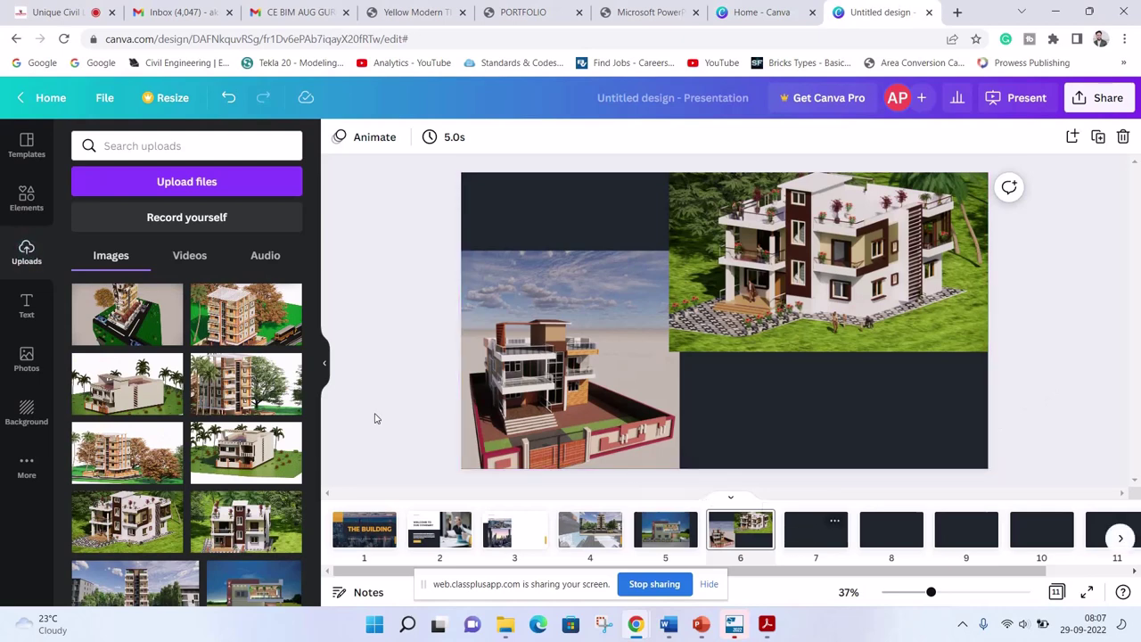
pyautogui.click(700, 343)
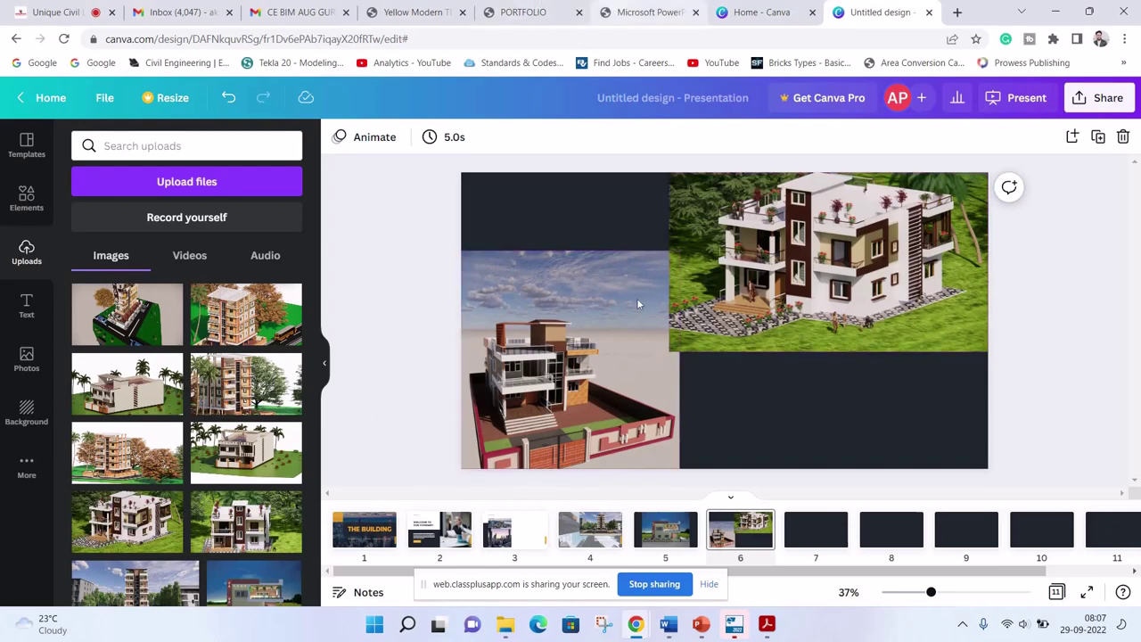
# Scroll through the two sample PORTFOLIO PDFs in Chrome
pyautogui.click(624, 11)
pyautogui.scroll(2, 637, 304)
pyautogui.scroll(5, 560, 233)
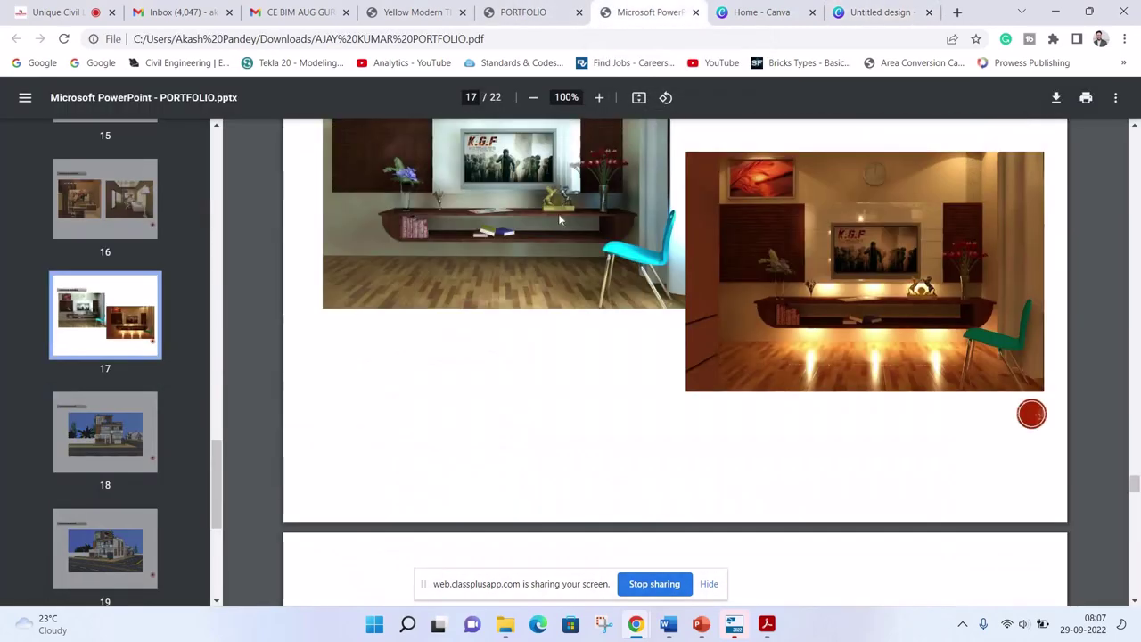
pyautogui.hotkey('ctrl', 'shift', 'Tab')
pyautogui.scroll(-1, 560, 232)
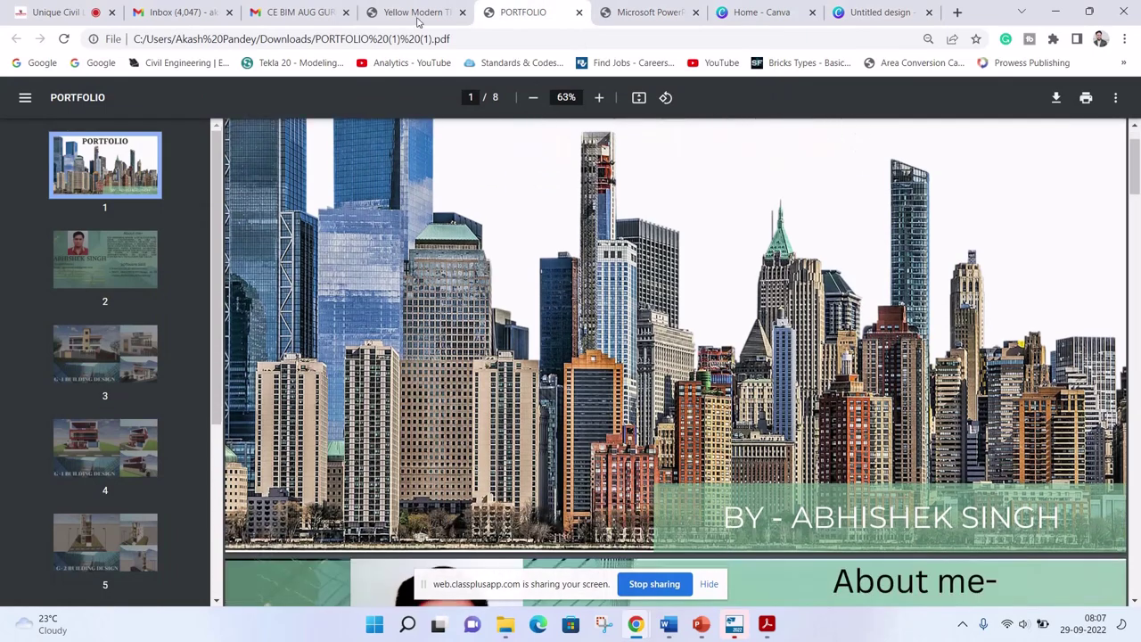
pyautogui.press('Down')
pyautogui.press('Down')
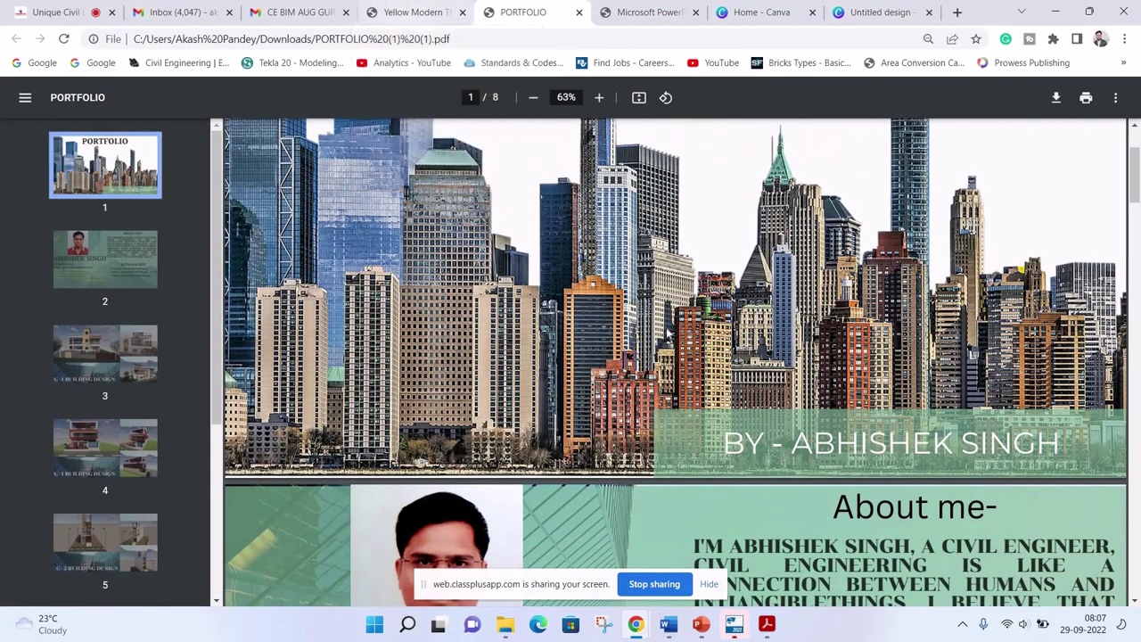
pyautogui.scroll(-4, 666, 330)
pyautogui.scroll(-5, 665, 330)
pyautogui.scroll(-2, 667, 333)
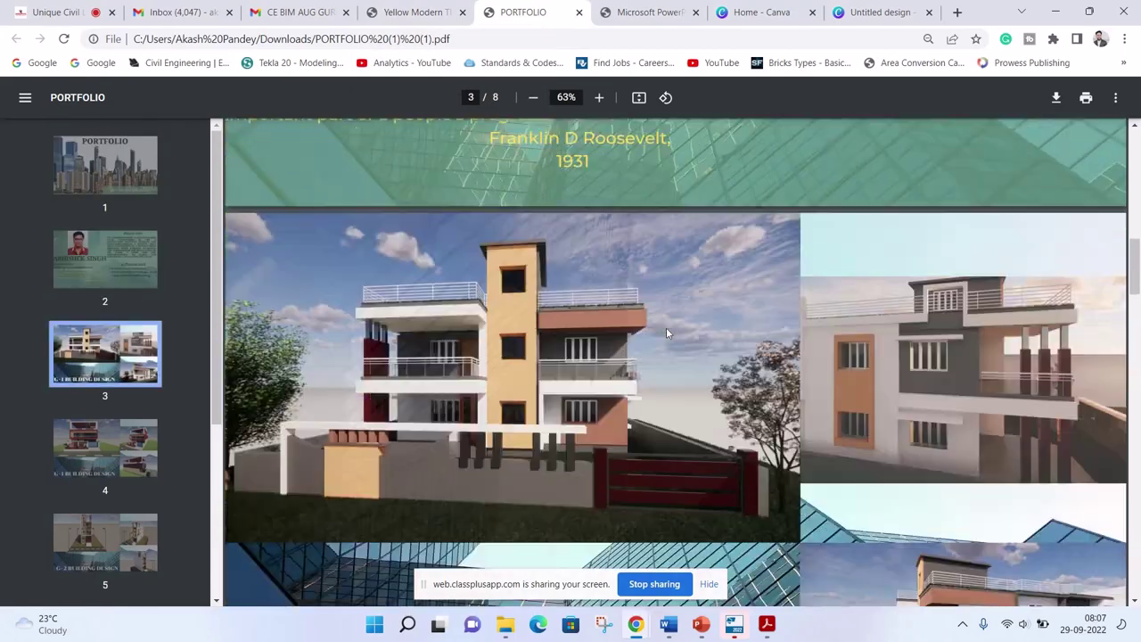
pyautogui.scroll(-1, 667, 332)
pyautogui.scroll(-4, 667, 332)
pyautogui.scroll(-3, 667, 332)
pyautogui.scroll(-5, 666, 332)
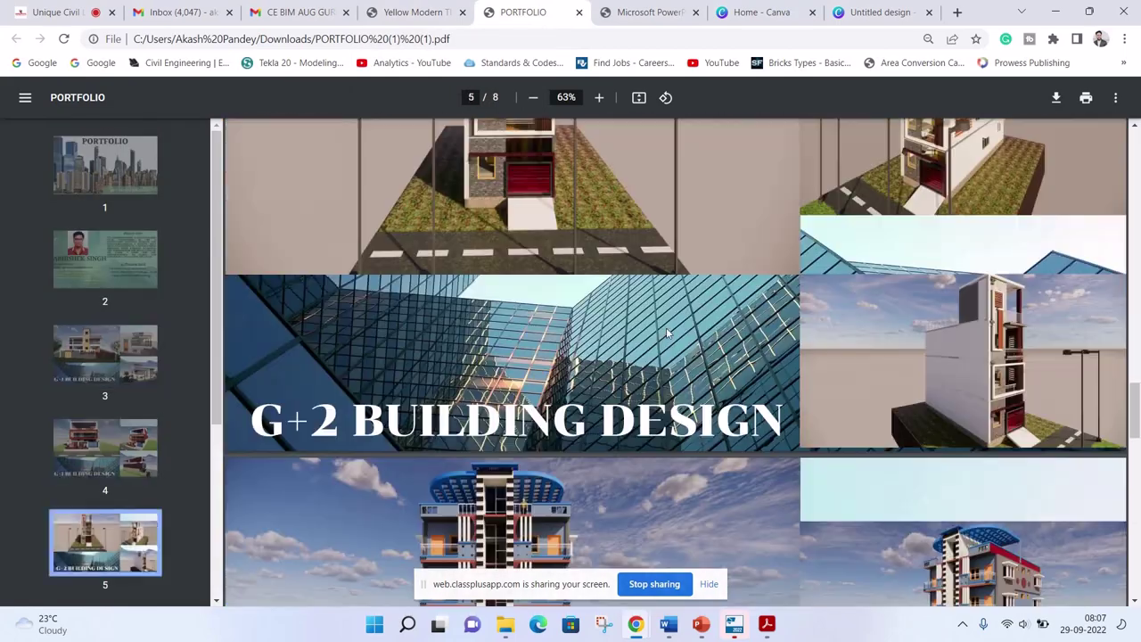
pyautogui.scroll(-1, 666, 333)
pyautogui.scroll(-3, 667, 332)
pyautogui.scroll(-1, 667, 333)
pyautogui.scroll(-1, 667, 332)
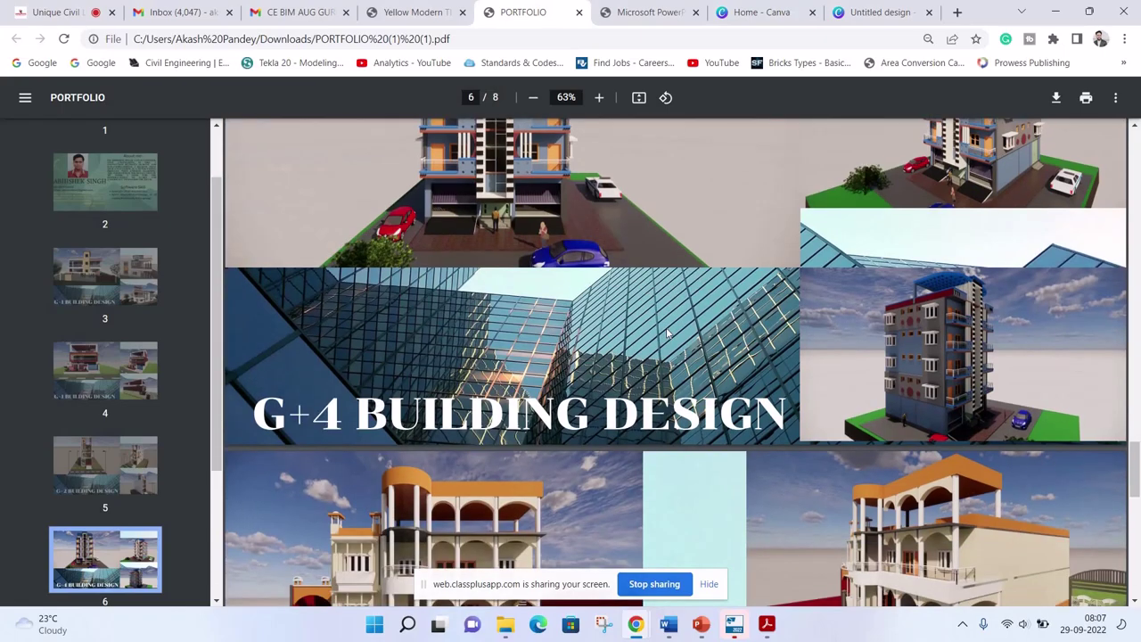
pyautogui.scroll(-2, 667, 332)
pyautogui.scroll(-4, 667, 333)
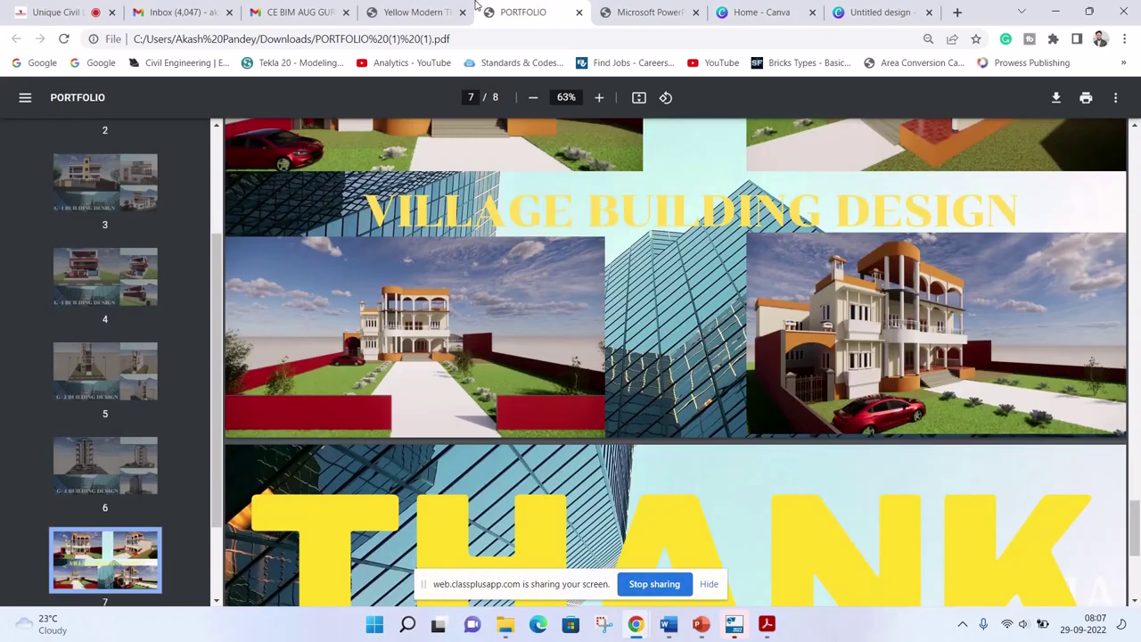
# Review the Yellow Modern The Building PDF, then return to the Canva editor
pyautogui.hotkey('ctrl', 'shift', 'Tab')
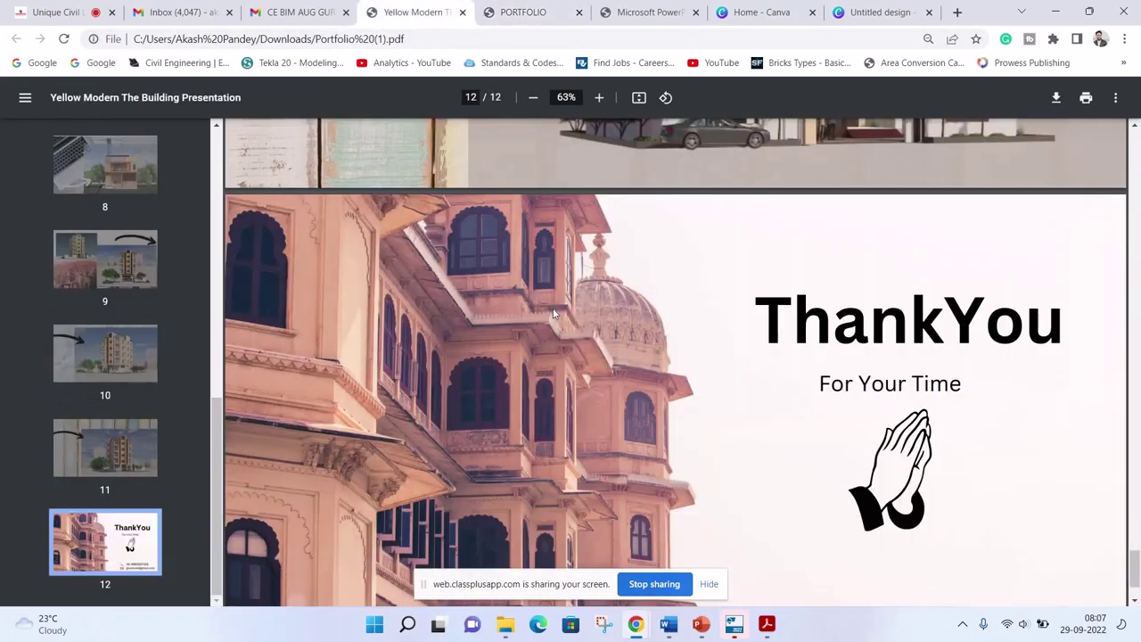
pyautogui.scroll(6, 553, 310)
pyautogui.scroll(6, 553, 313)
pyautogui.scroll(7, 555, 330)
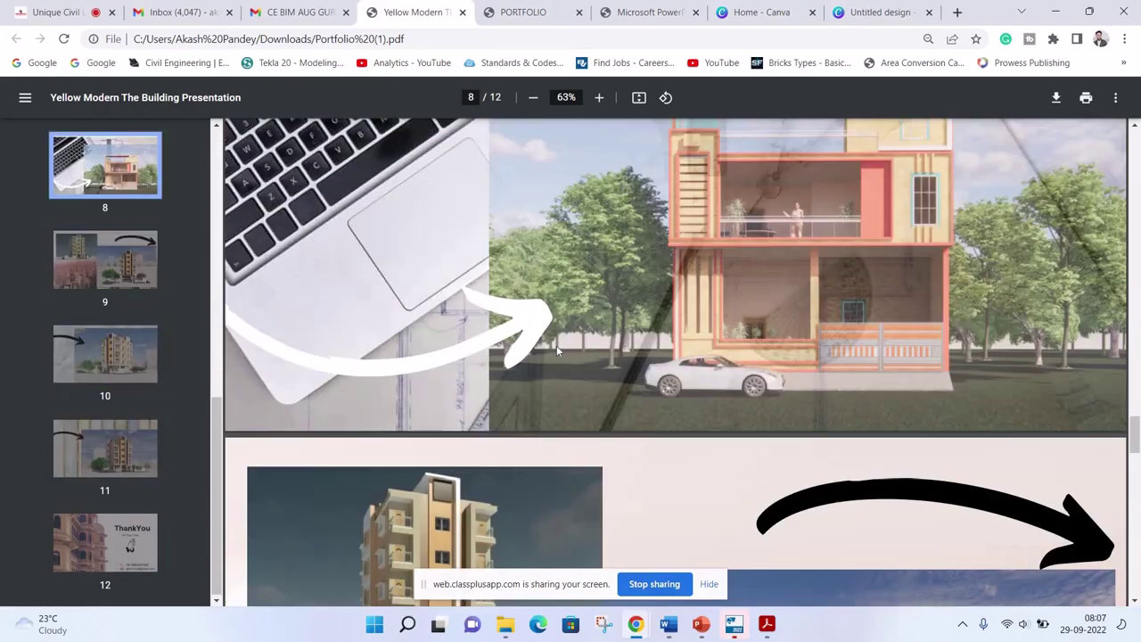
pyautogui.scroll(6, 556, 347)
pyautogui.scroll(5, 556, 351)
pyautogui.scroll(5, 551, 365)
pyautogui.scroll(5, 545, 375)
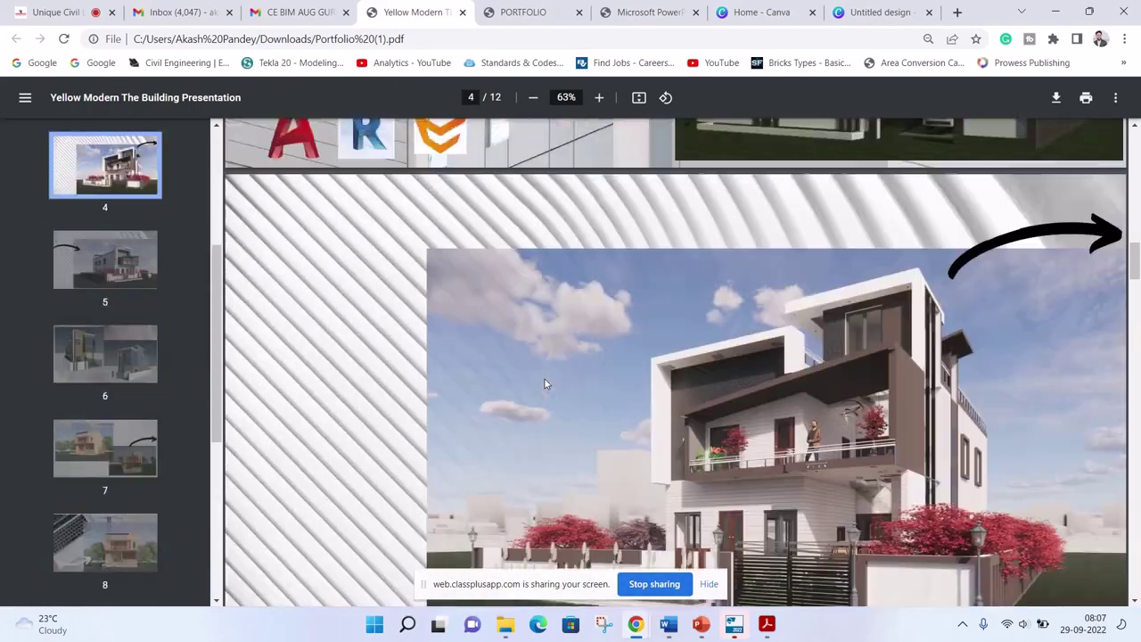
pyautogui.scroll(5, 545, 379)
pyautogui.scroll(5, 549, 383)
pyautogui.scroll(5, 570, 386)
pyautogui.scroll(3, 596, 390)
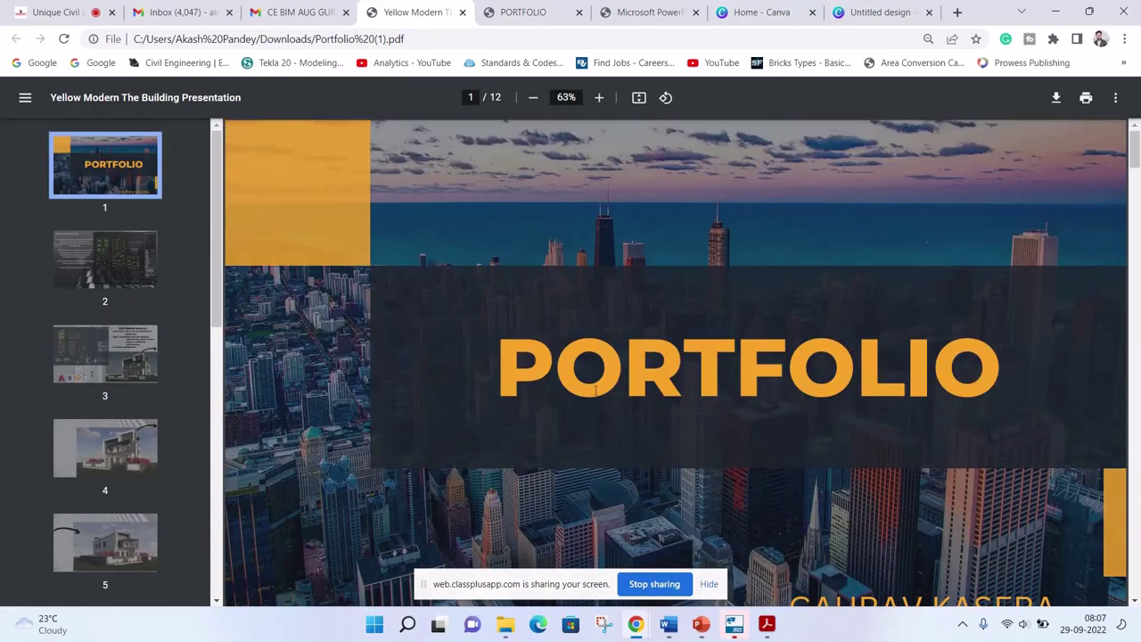
pyautogui.click(878, 12)
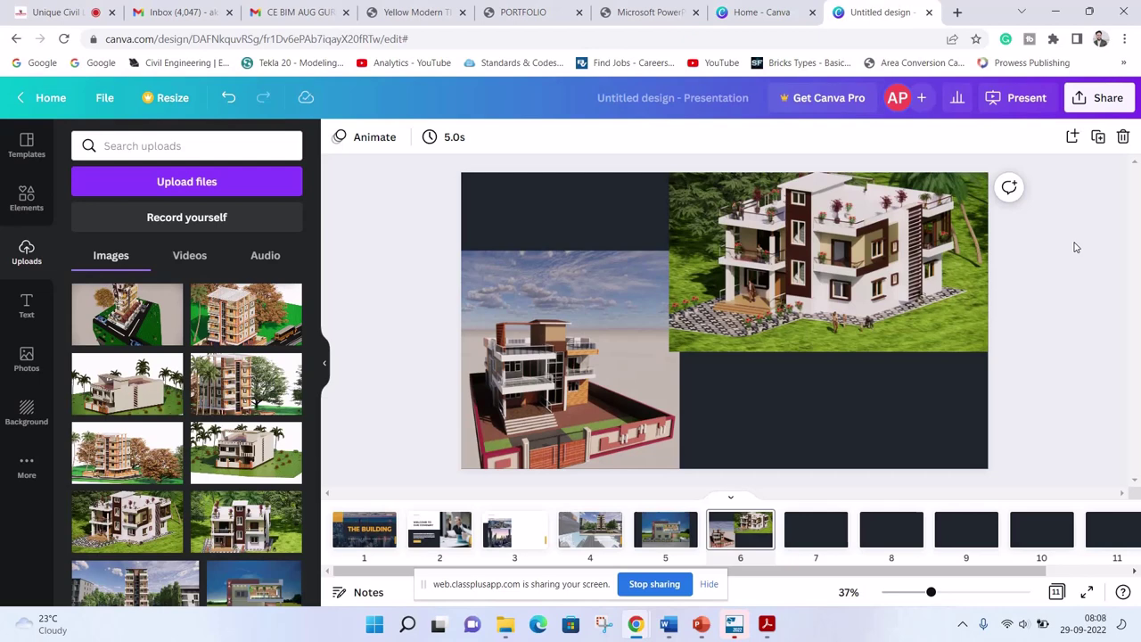
# Download all 11 pages as a PDF Standard file via Share > Download
pyautogui.click(1089, 103)
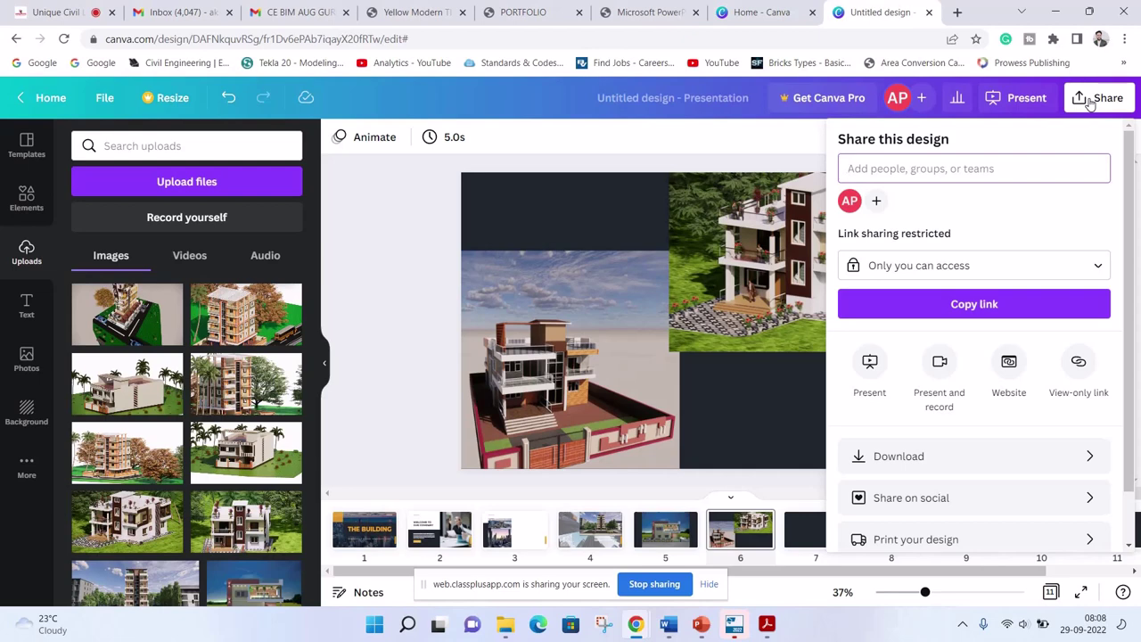
pyautogui.click(967, 453)
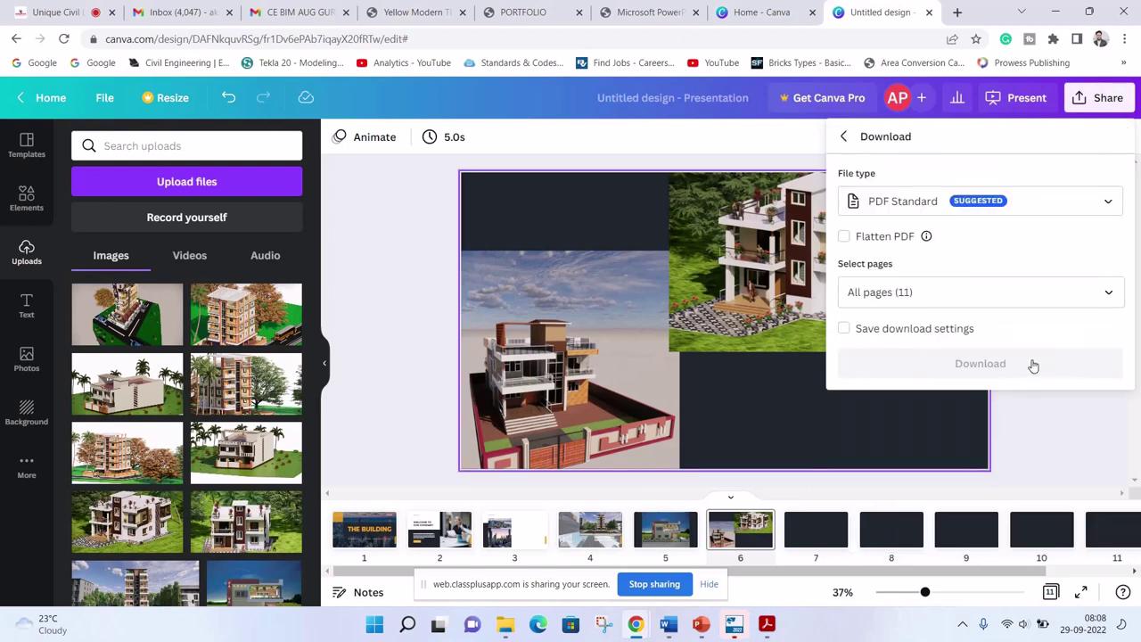
pyautogui.click(1037, 211)
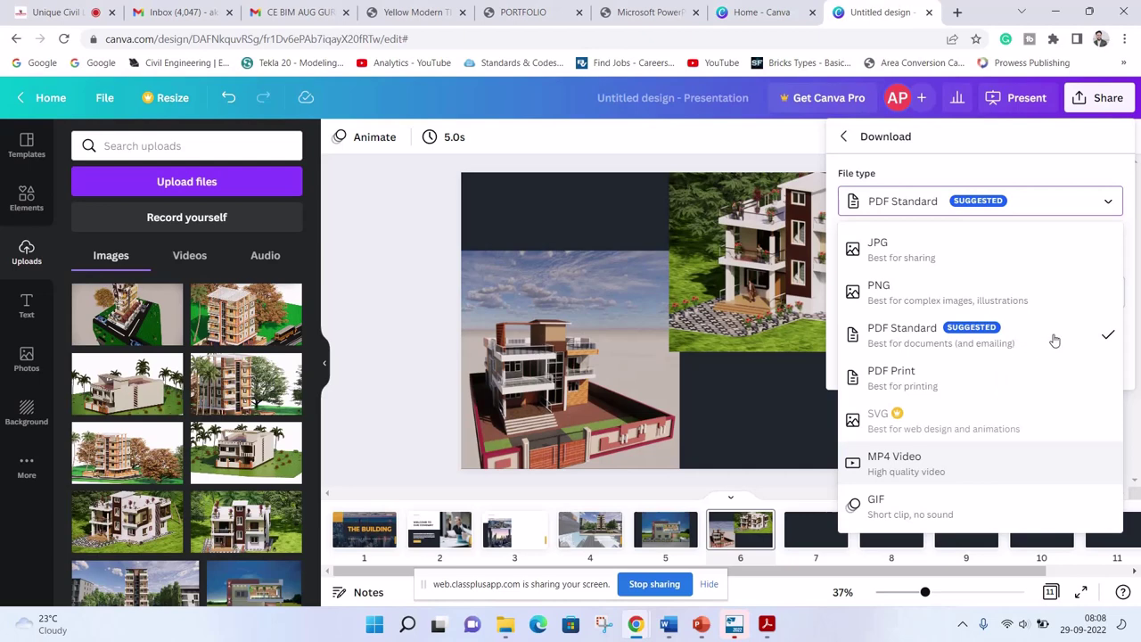
pyautogui.click(1005, 357)
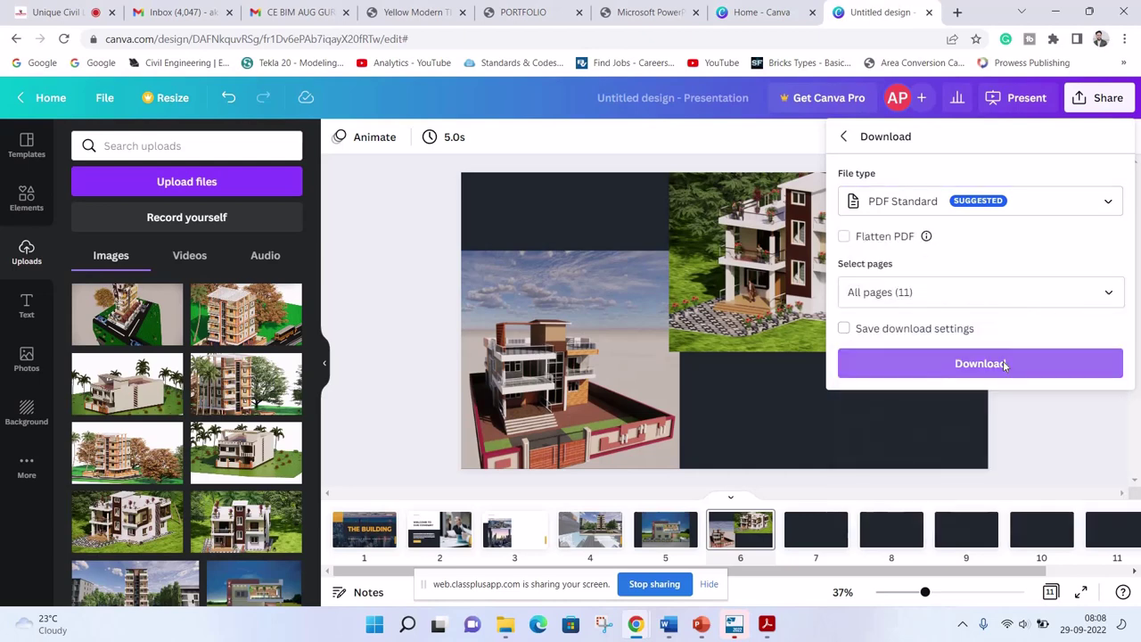
pyautogui.click(1010, 364)
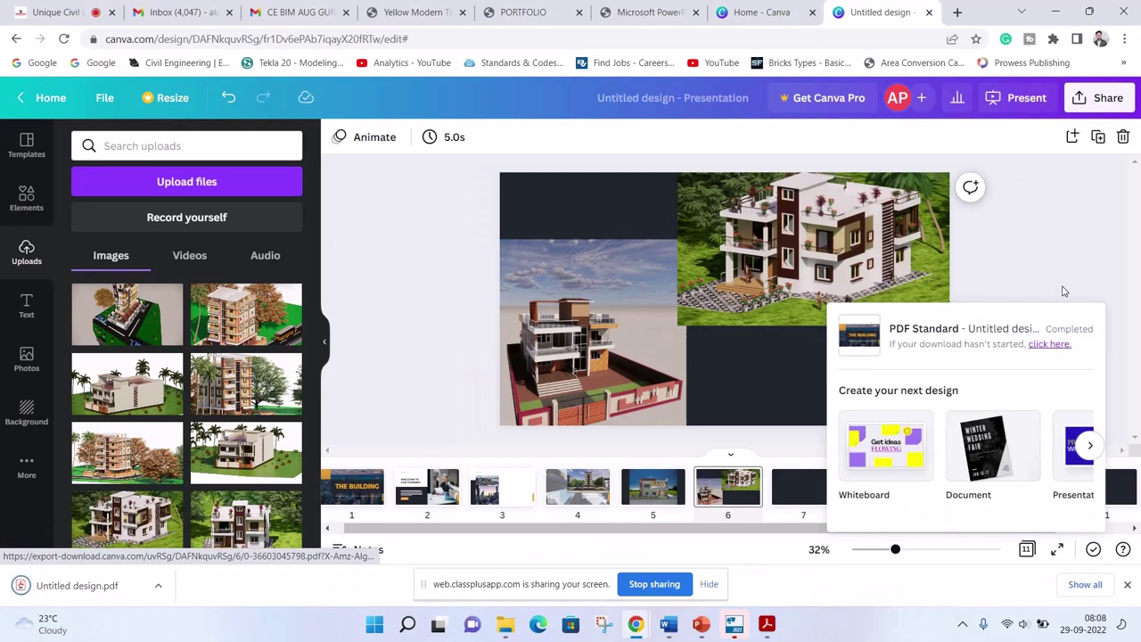
# On blank slide 7, paste the white villa render and align it flush to the top and right edges
pyautogui.click(1070, 270)
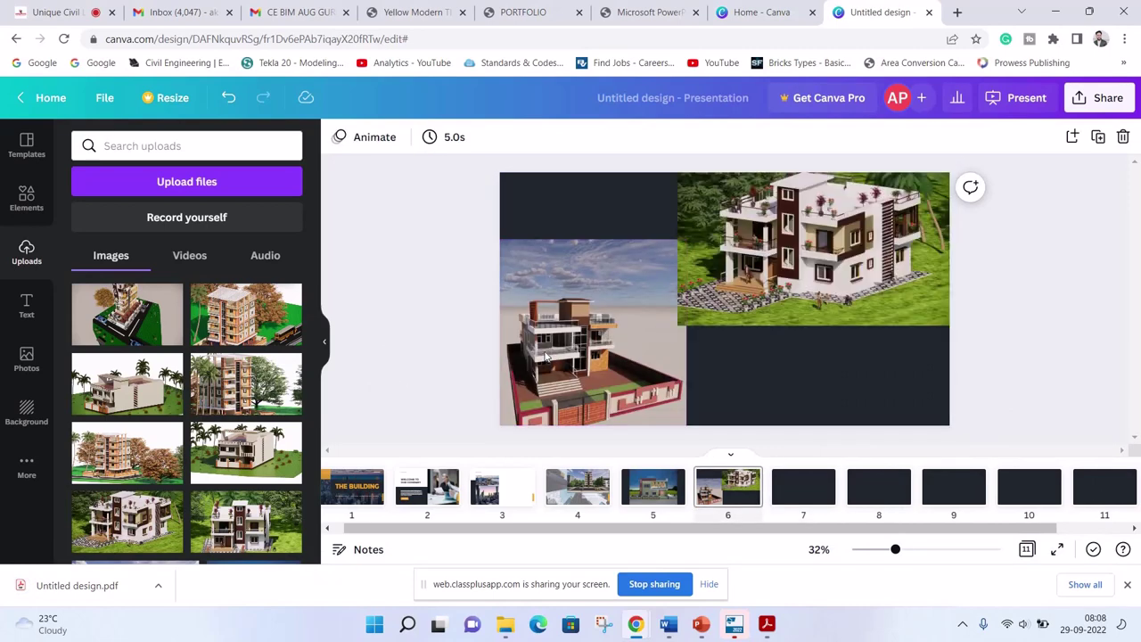
pyautogui.press('pagedown')
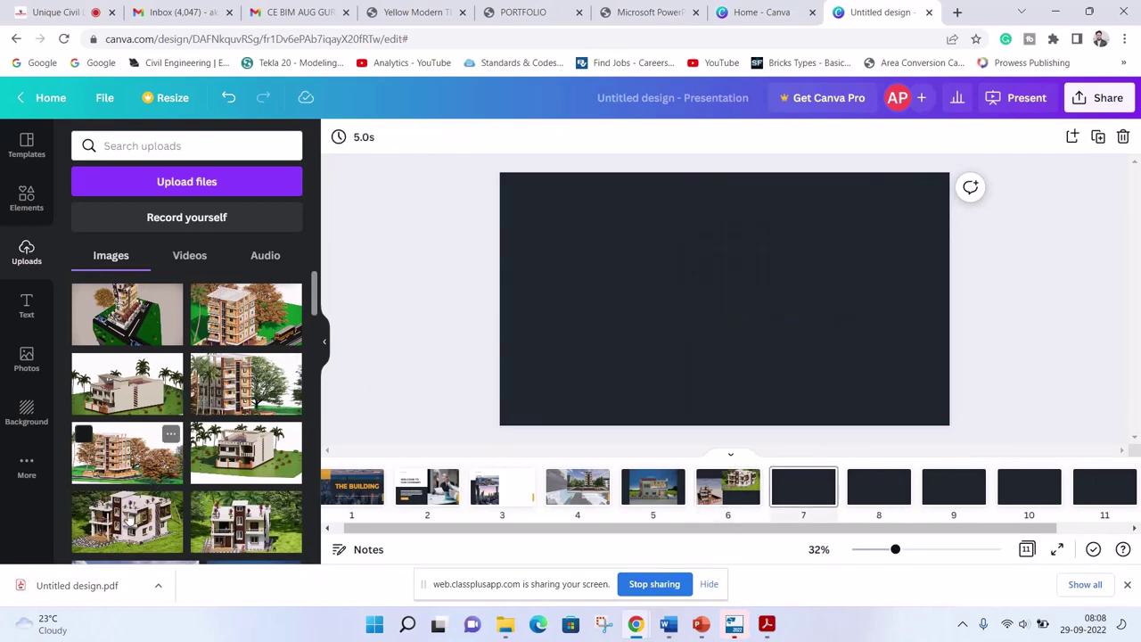
pyautogui.hotkey('ctrl', 'v')
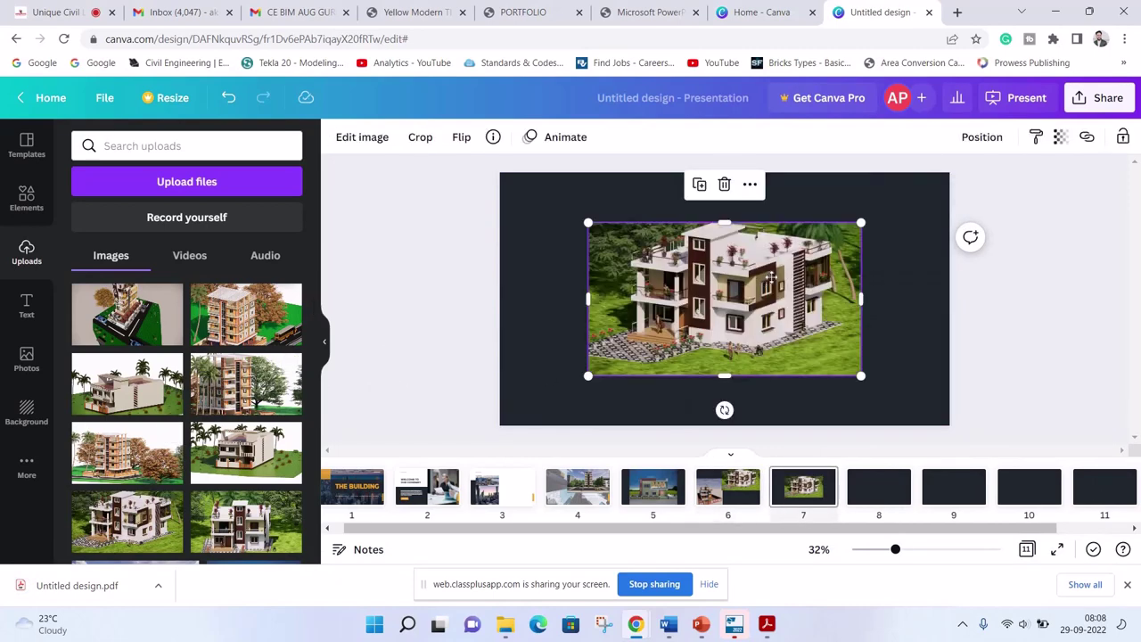
pyautogui.moveTo(664, 339); pyautogui.dragTo(751, 290)
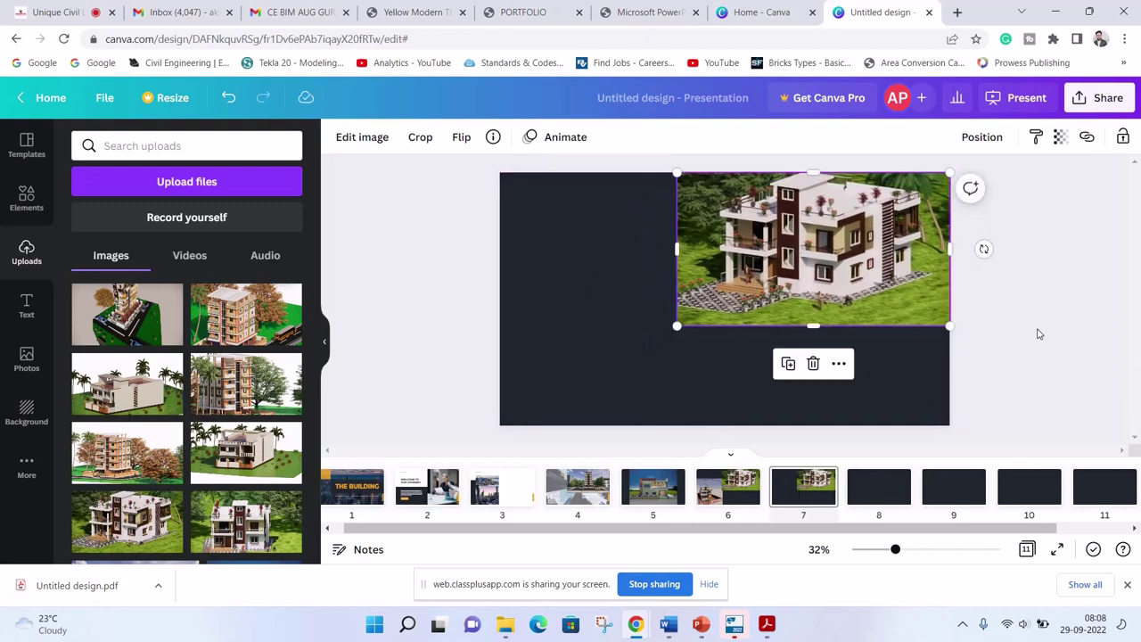
pyautogui.click(1037, 334)
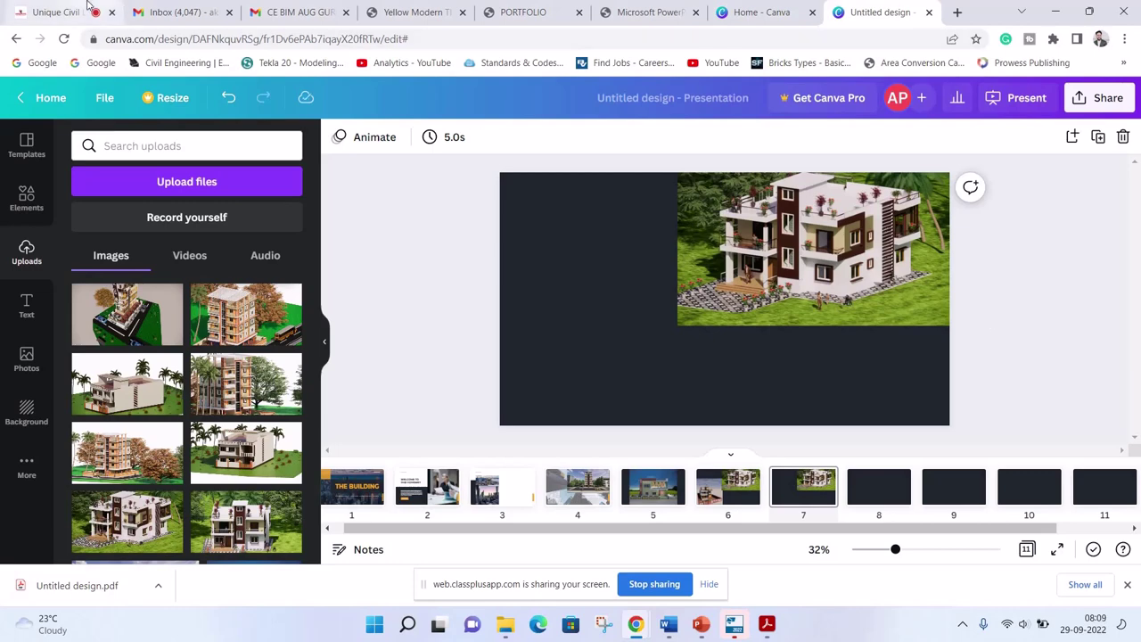
pyautogui.click(88, 9)
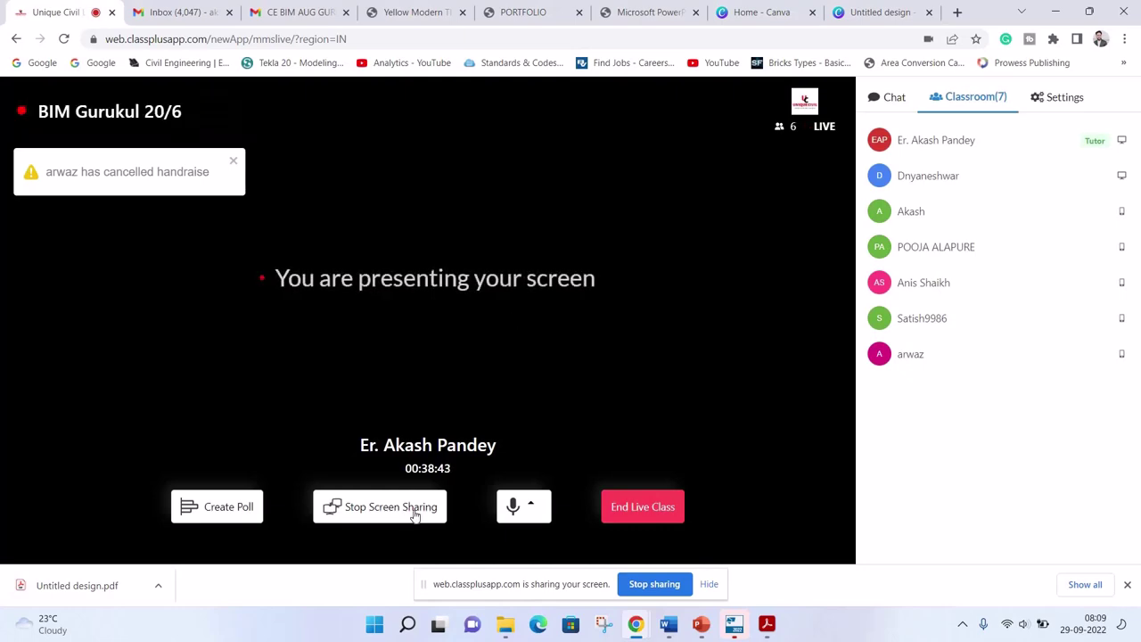
pyautogui.click(415, 507)
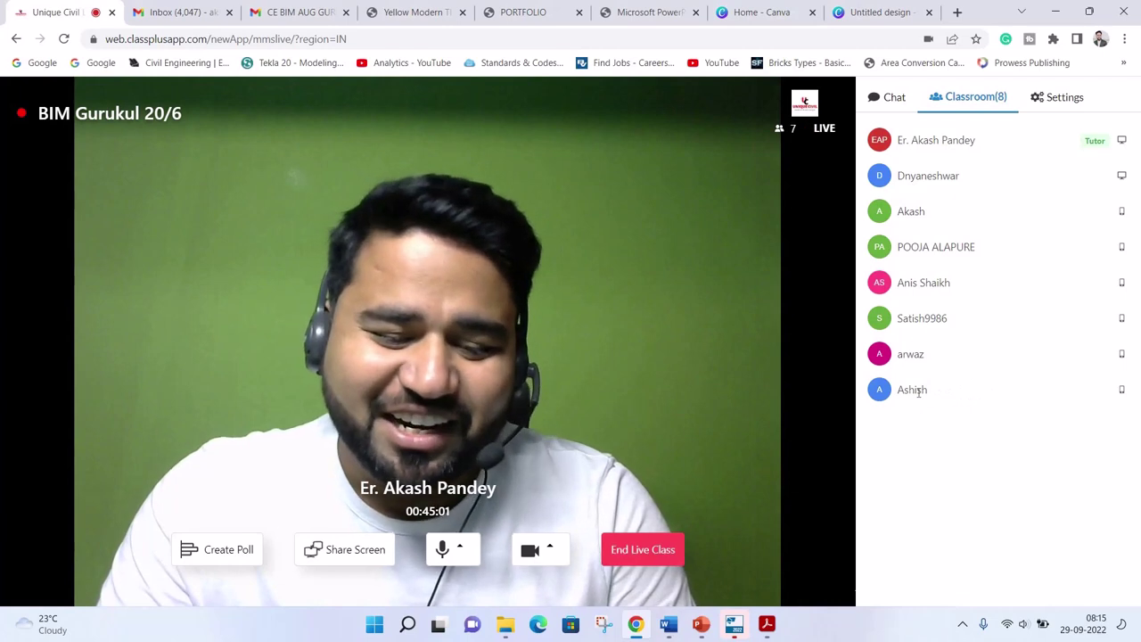
pyautogui.doubleClick(918, 392)
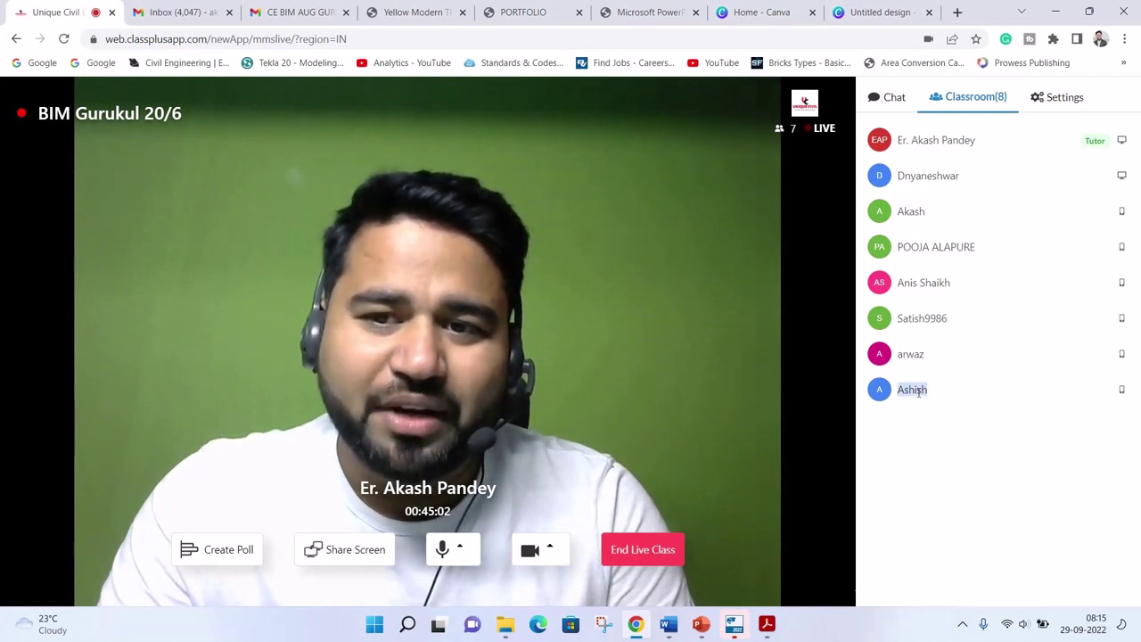